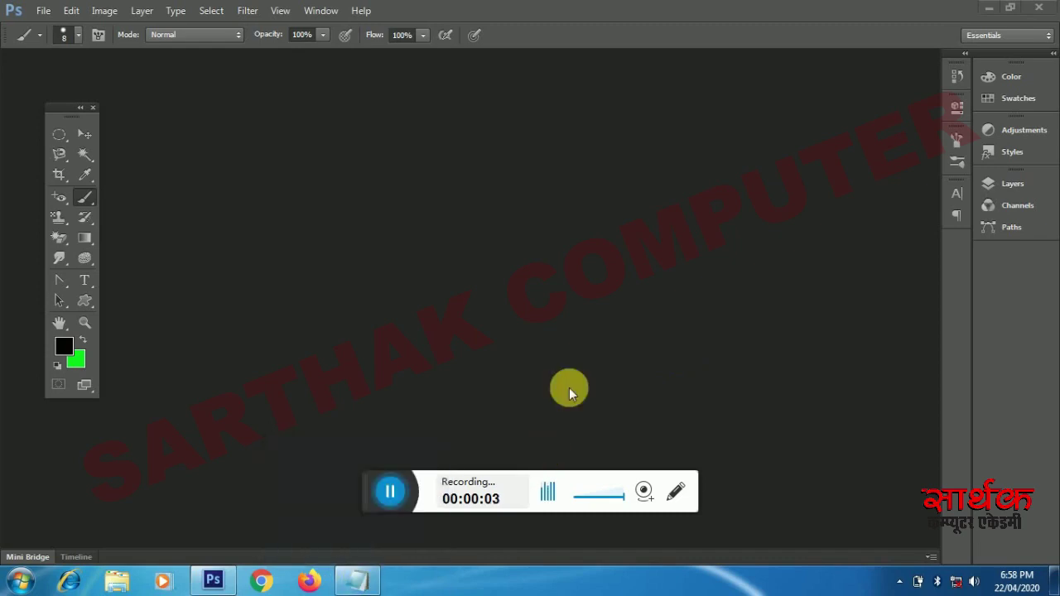
Step: Bring the Notepad window with the Unit-V layers topic outline to the front
{"action": "left_click", "coordinate": [357, 581]}
Step: Highlight the Unit-V heading, the title's word Layers, all topics, then topic 1 'Use of Layers'
{"action": "left_click_drag", "start_coordinate": [4, 53], "coordinate": [156, 53]}
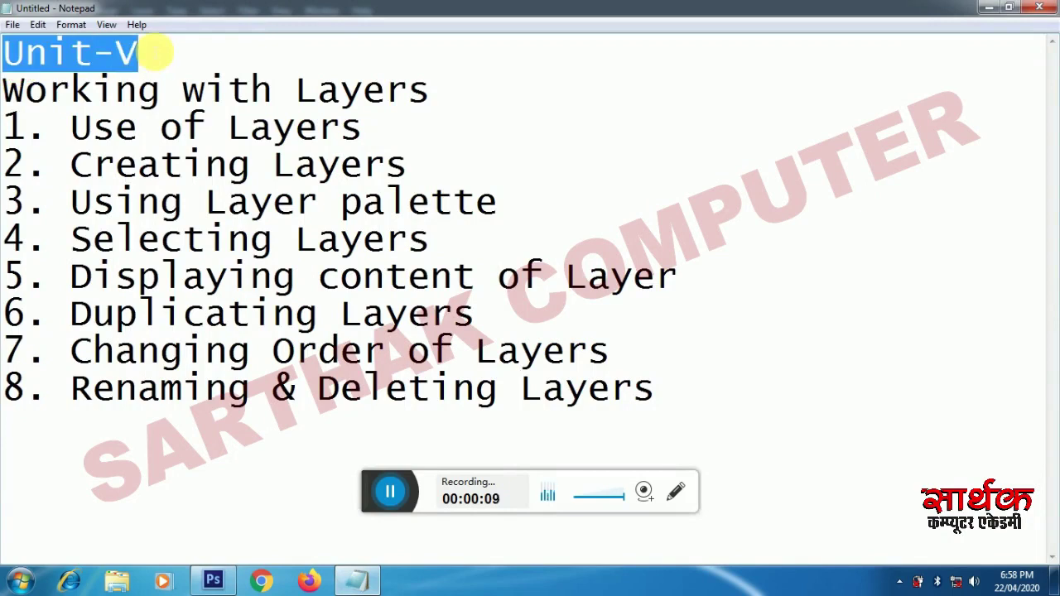
{"action": "mouse_move", "coordinate": [296, 88]}
{"action": "left_mouse_down"}
{"action": "mouse_move", "coordinate": [406, 88]}
{"action": "mouse_move", "coordinate": [443, 101]}
{"action": "left_mouse_up"}
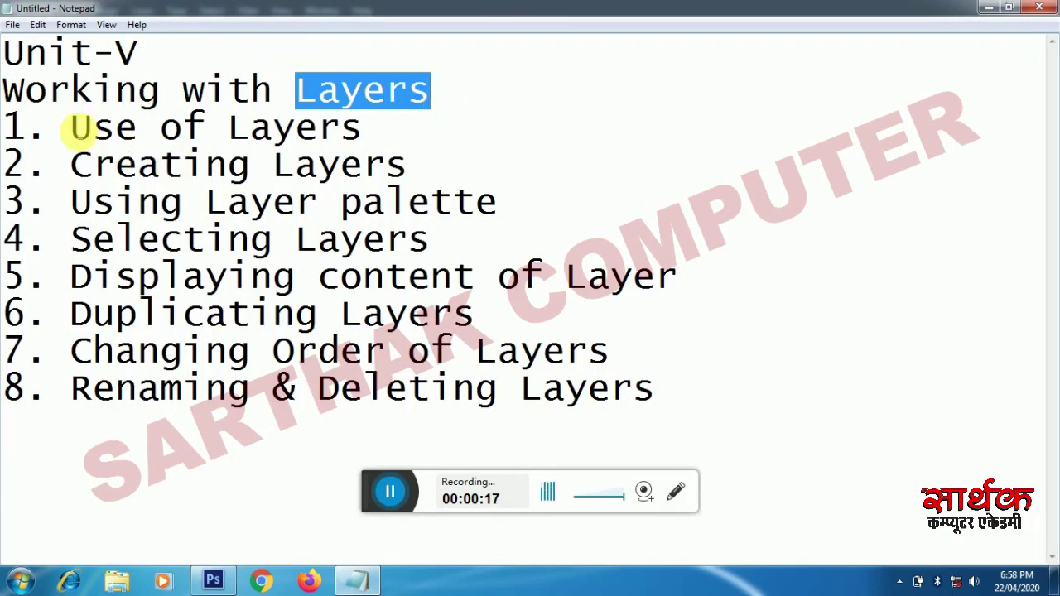
{"action": "left_click_drag", "start_coordinate": [71, 128], "coordinate": [669, 394]}
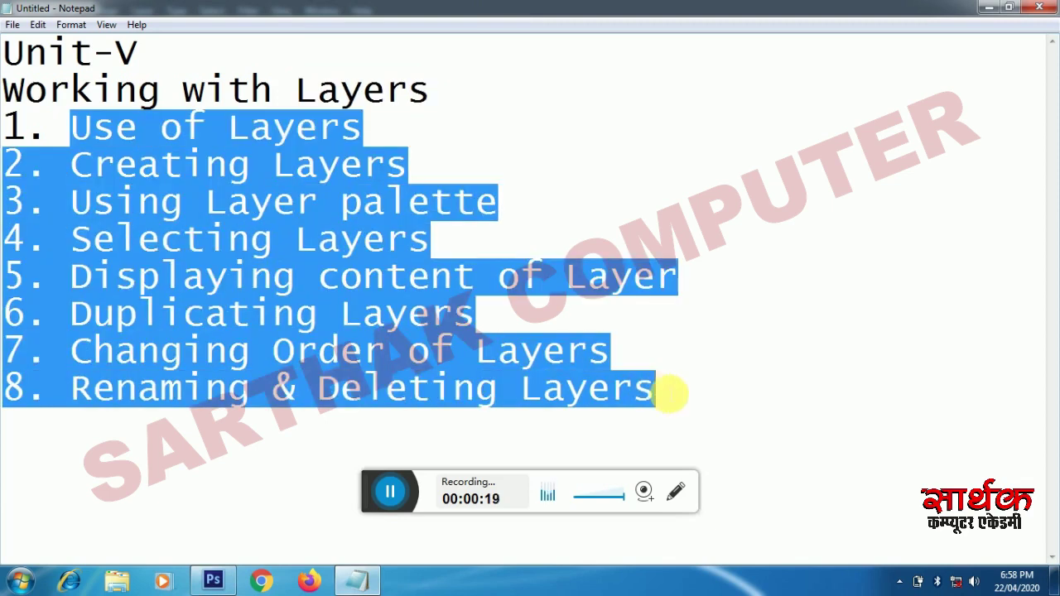
{"action": "left_click", "coordinate": [71, 130]}
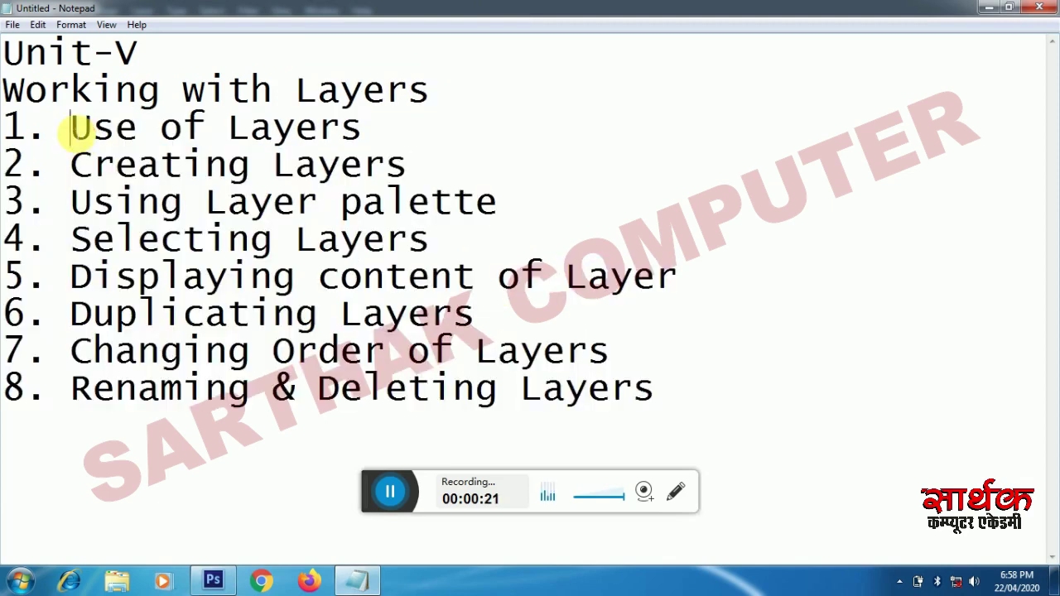
{"action": "left_click_drag", "start_coordinate": [71, 130], "coordinate": [362, 126]}
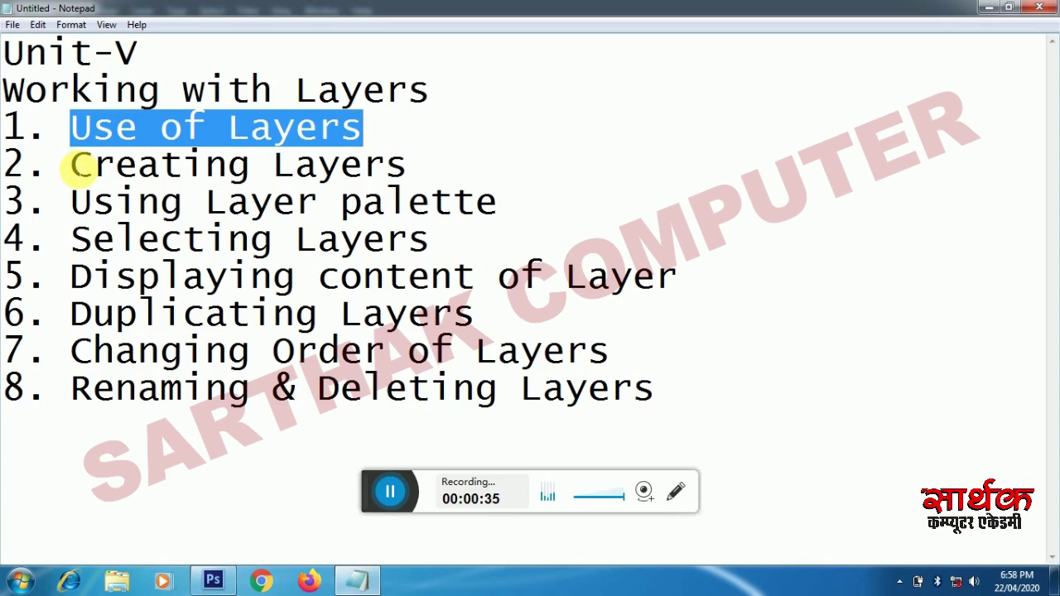
Step: Highlight topics 2 'Creating Layers', 3 'Layer palette' and 4 'Selecting Layers' in turn
{"action": "left_click_drag", "start_coordinate": [80, 165], "coordinate": [418, 162]}
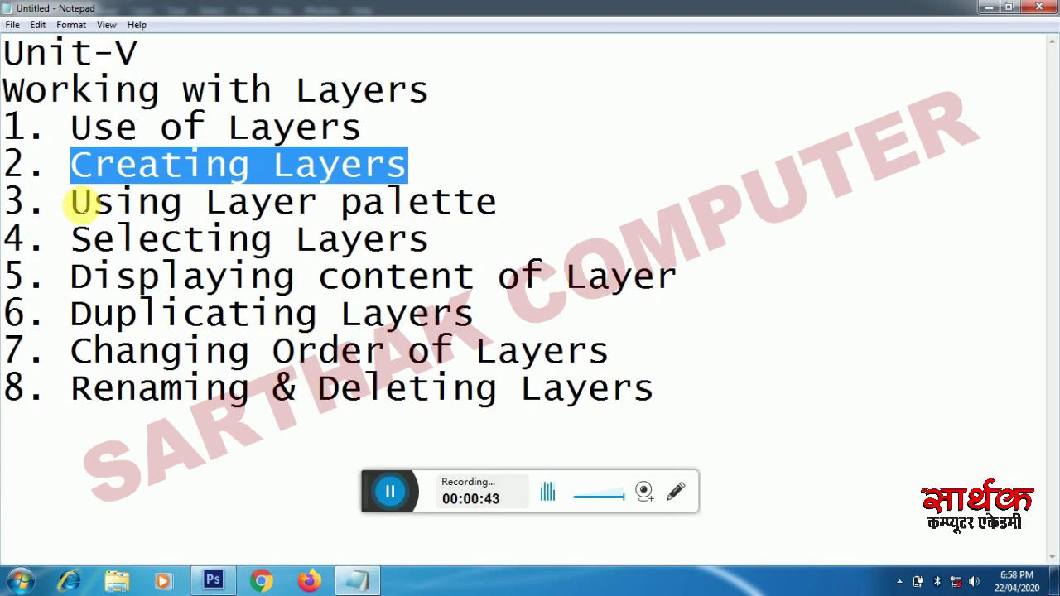
{"action": "left_click_drag", "start_coordinate": [73, 203], "coordinate": [367, 201]}
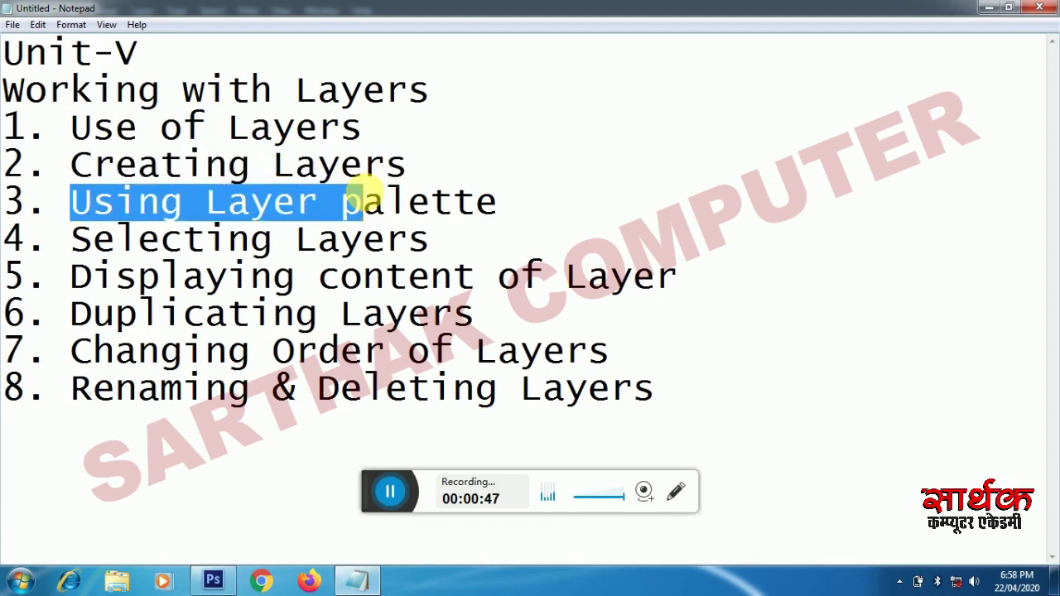
{"action": "left_click_drag", "start_coordinate": [407, 163], "coordinate": [106, 201]}
{"action": "left_click", "coordinate": [300, 195]}
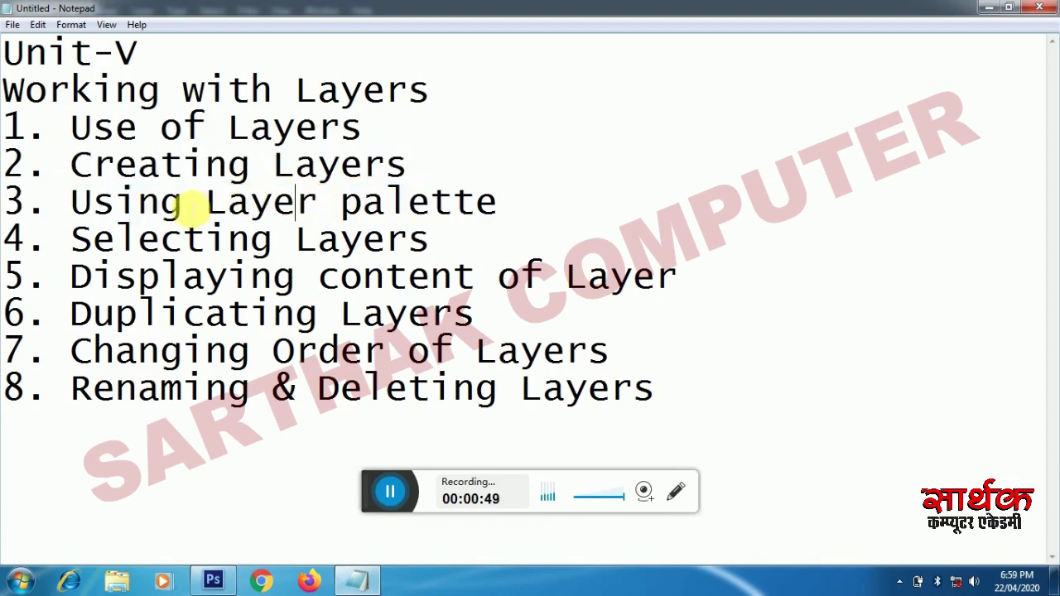
{"action": "left_click_drag", "start_coordinate": [204, 201], "coordinate": [497, 201]}
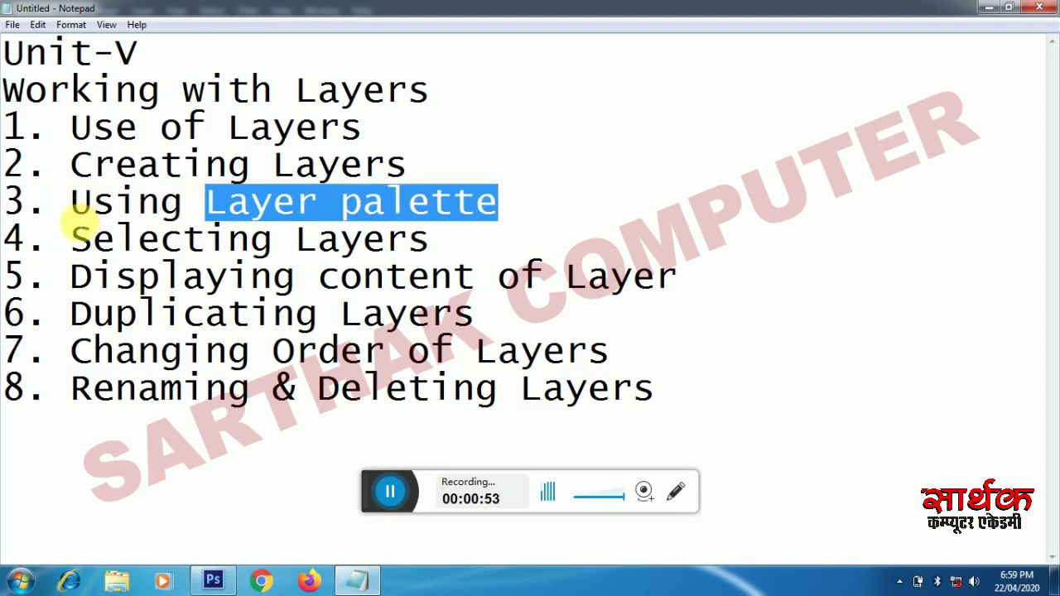
{"action": "left_click_drag", "start_coordinate": [70, 239], "coordinate": [431, 240]}
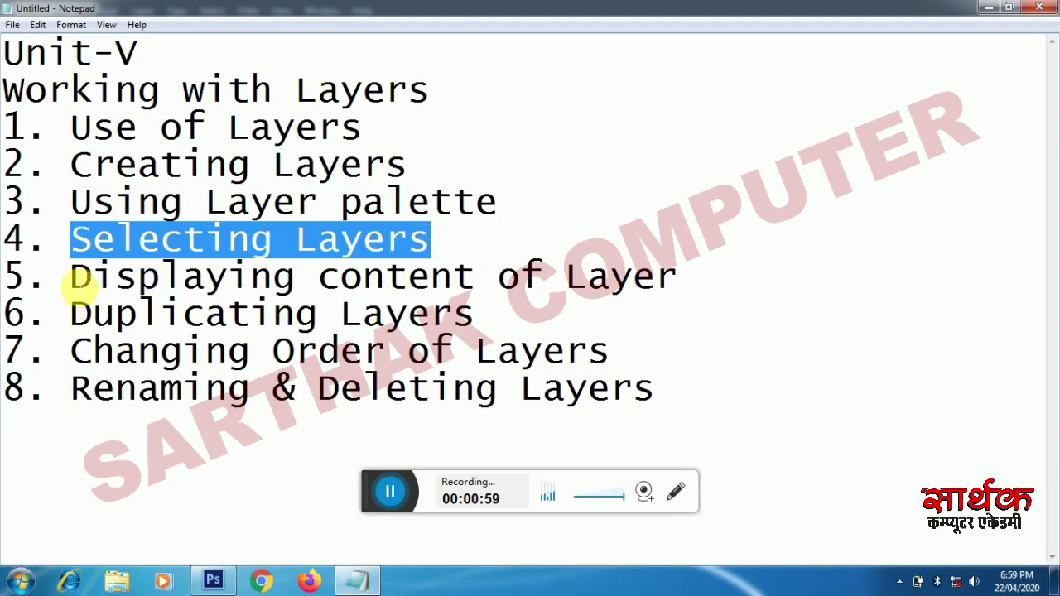
Step: Highlight topic 5, undo the accidental deletion of line 6, then highlight 'Duplicating Layers'
{"action": "left_click_drag", "start_coordinate": [73, 280], "coordinate": [682, 280]}
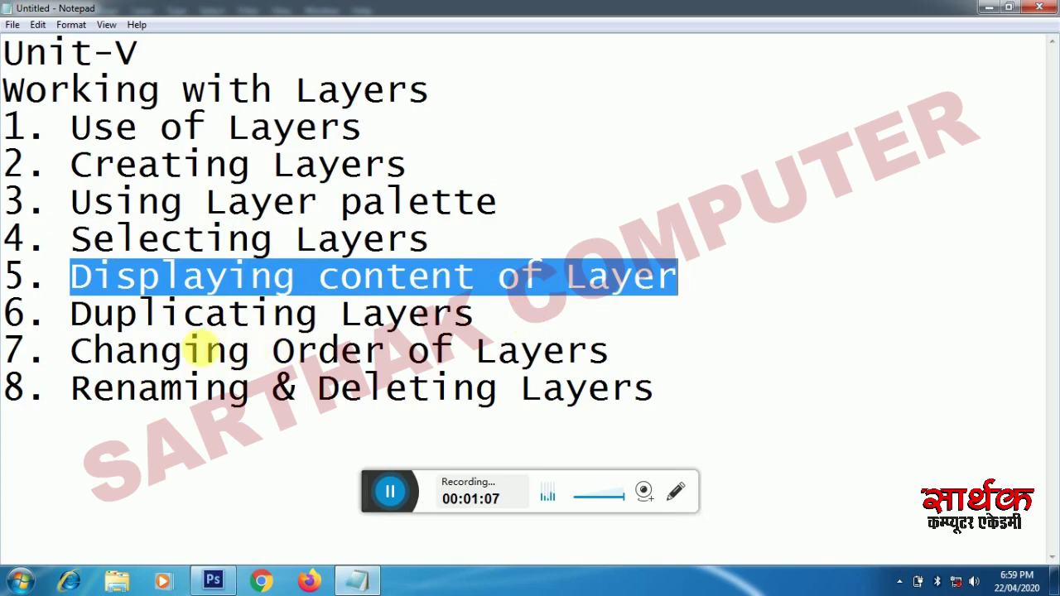
{"action": "left_click", "coordinate": [90, 319]}
{"action": "key", "text": "Home"}
{"action": "key", "text": "shift+End"}
{"action": "key", "text": "Delete"}
{"action": "key", "text": "ctrl+z"}
{"action": "left_click_drag", "start_coordinate": [71, 312], "coordinate": [492, 313]}
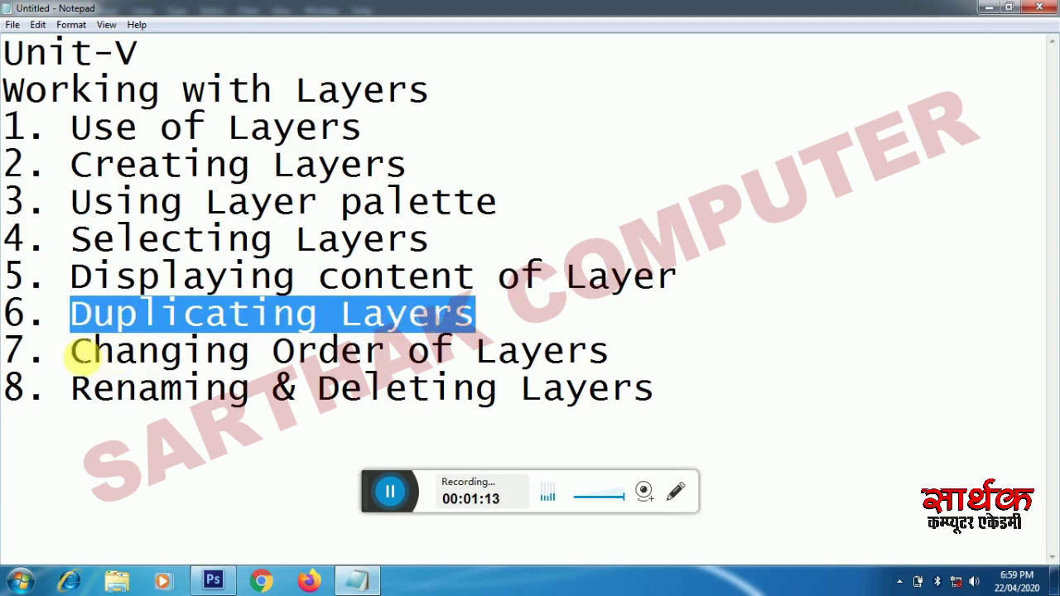
Step: Highlight topics 7 'Changing Order of Layers' and 8 'Renaming & Deleting Layers', then return to Photoshop
{"action": "left_click_drag", "start_coordinate": [71, 351], "coordinate": [610, 351]}
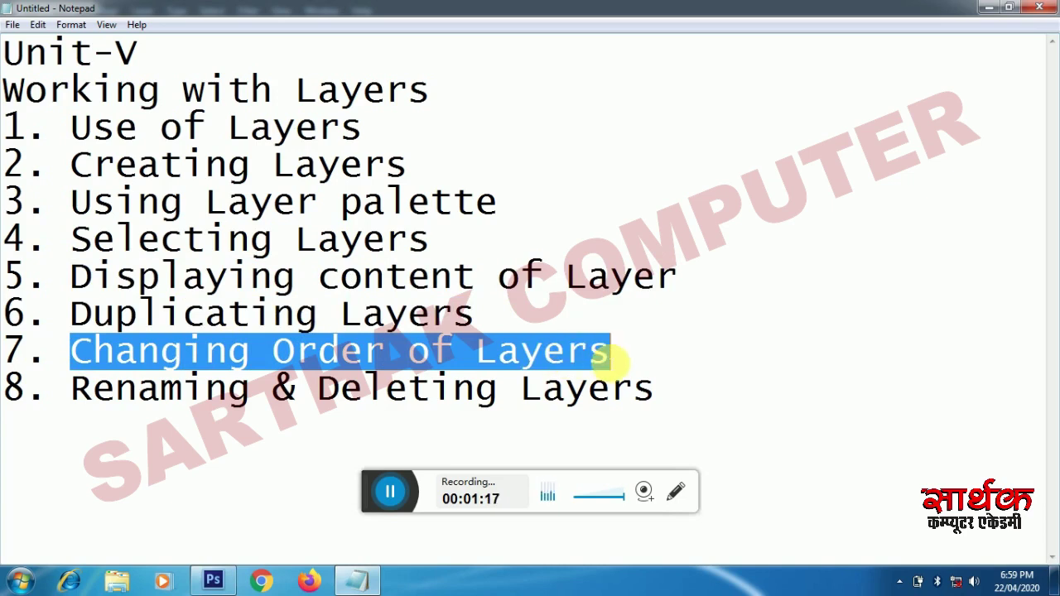
{"action": "left_click_drag", "start_coordinate": [78, 389], "coordinate": [662, 386]}
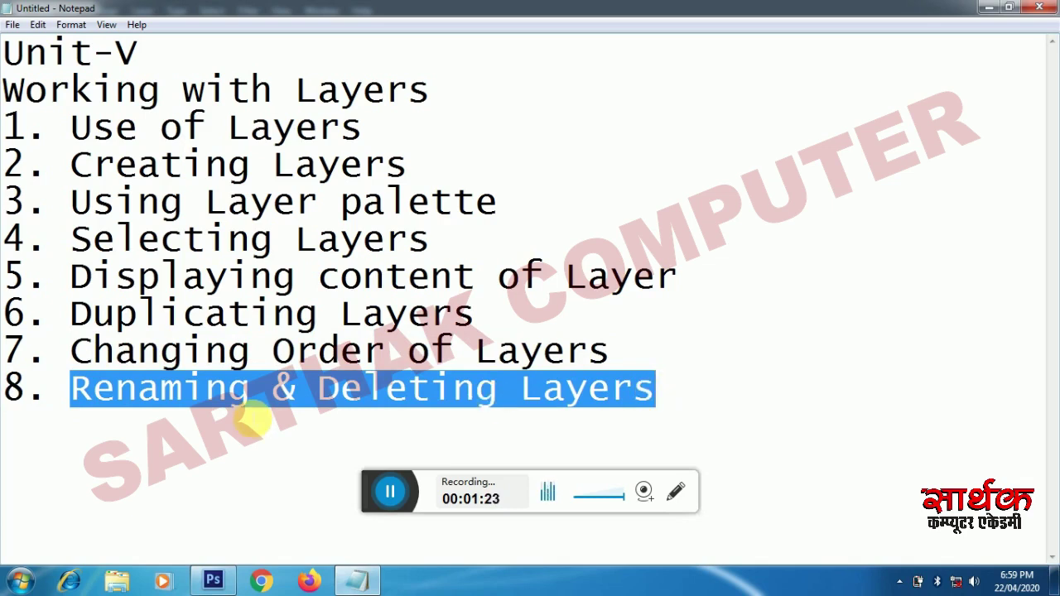
{"action": "left_click", "coordinate": [213, 580]}
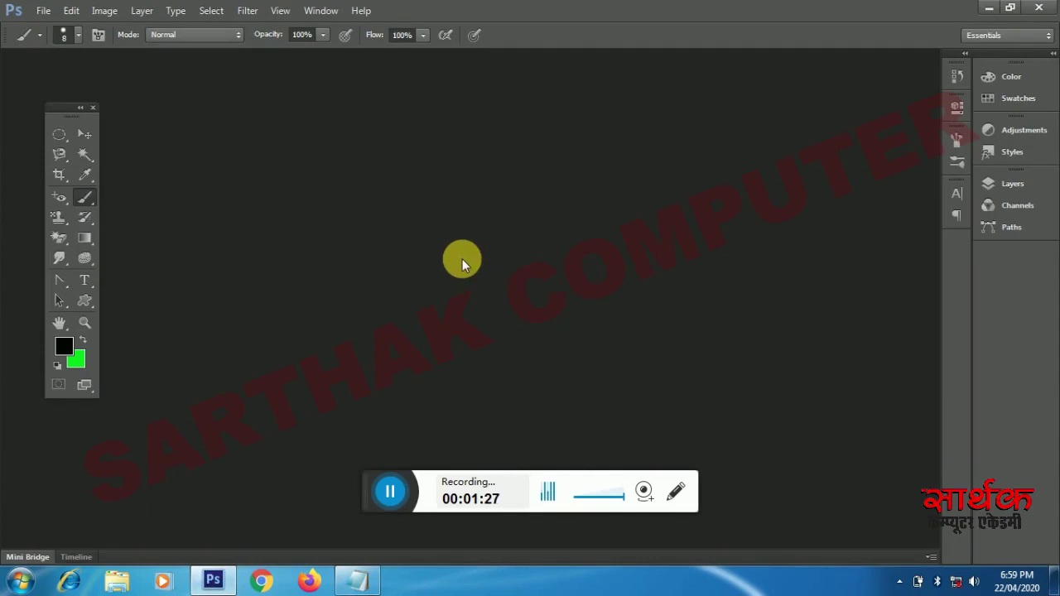
Step: Create Untitled-1, a 400 × 300 pixel, 72 ppi RGB document with a white background
{"action": "left_click", "coordinate": [43, 11]}
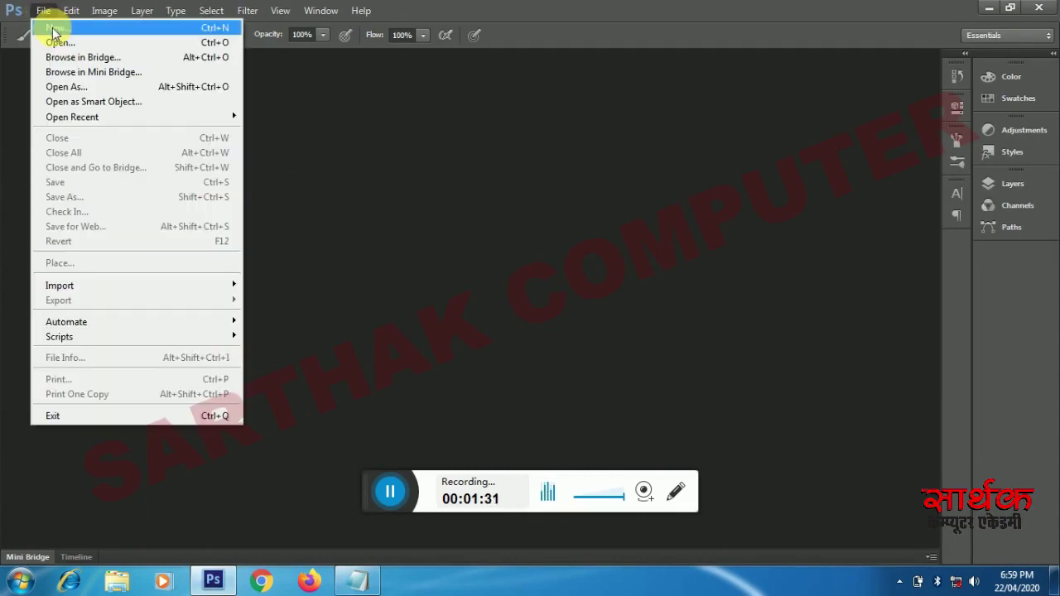
{"action": "key", "text": "Escape"}
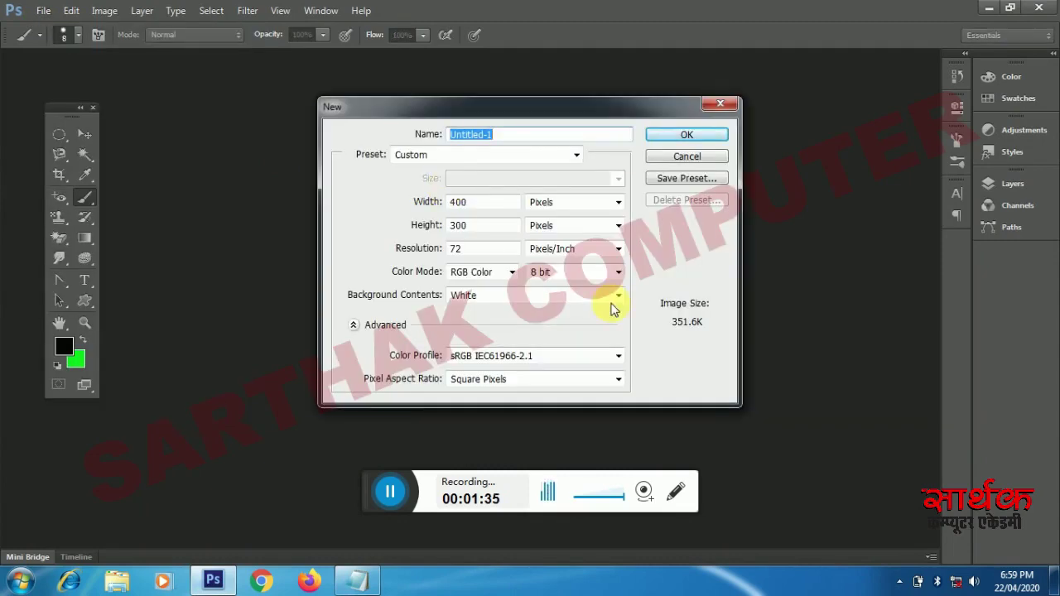
{"action": "left_click", "coordinate": [653, 136]}
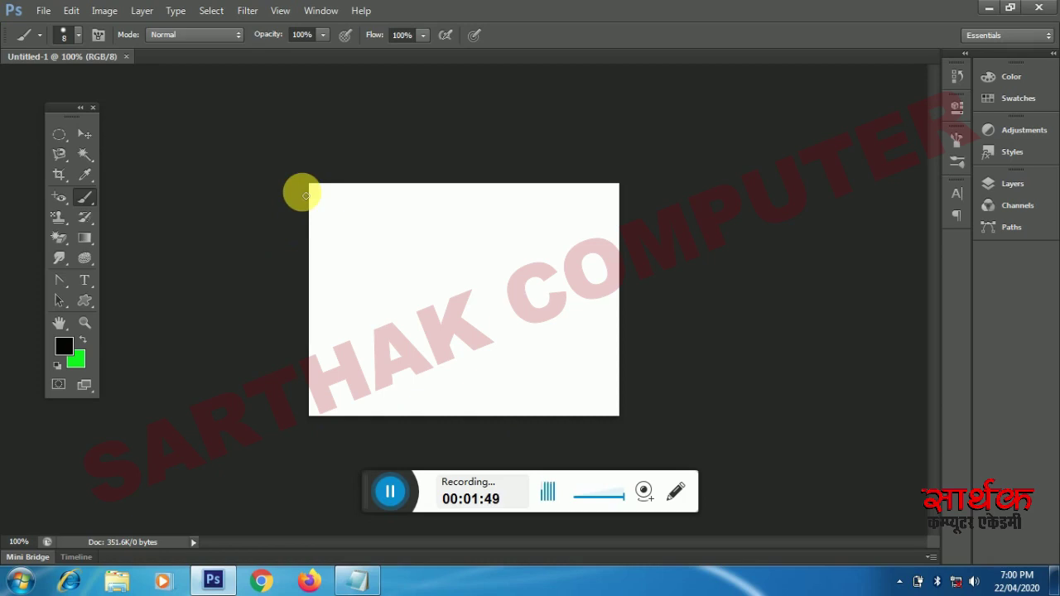
Step: Show the Layers panel from the Window menu, listing the single Background layer
{"action": "left_click", "coordinate": [319, 11]}
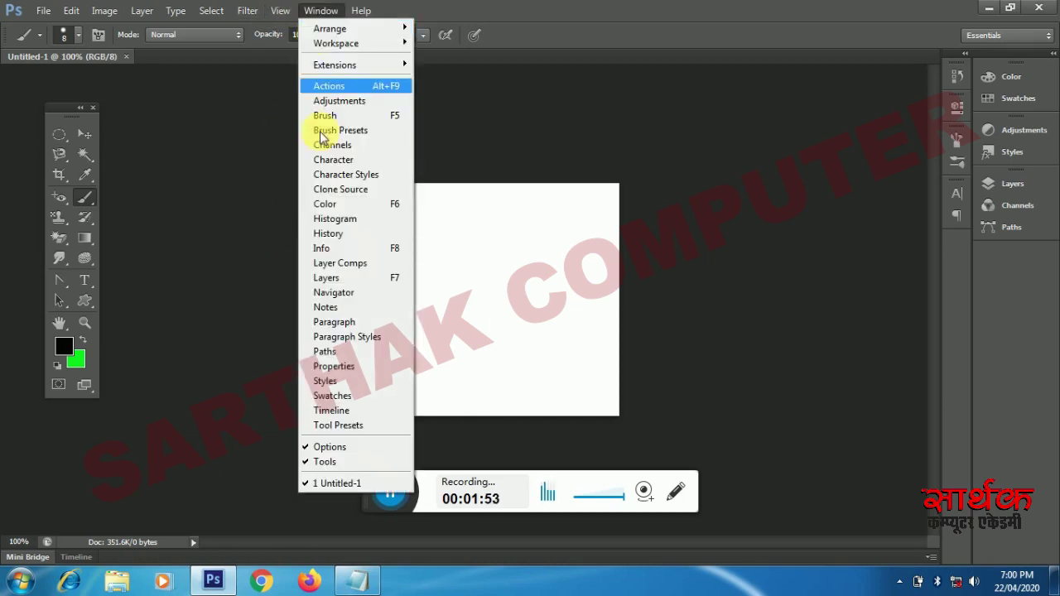
{"action": "left_click", "coordinate": [335, 280]}
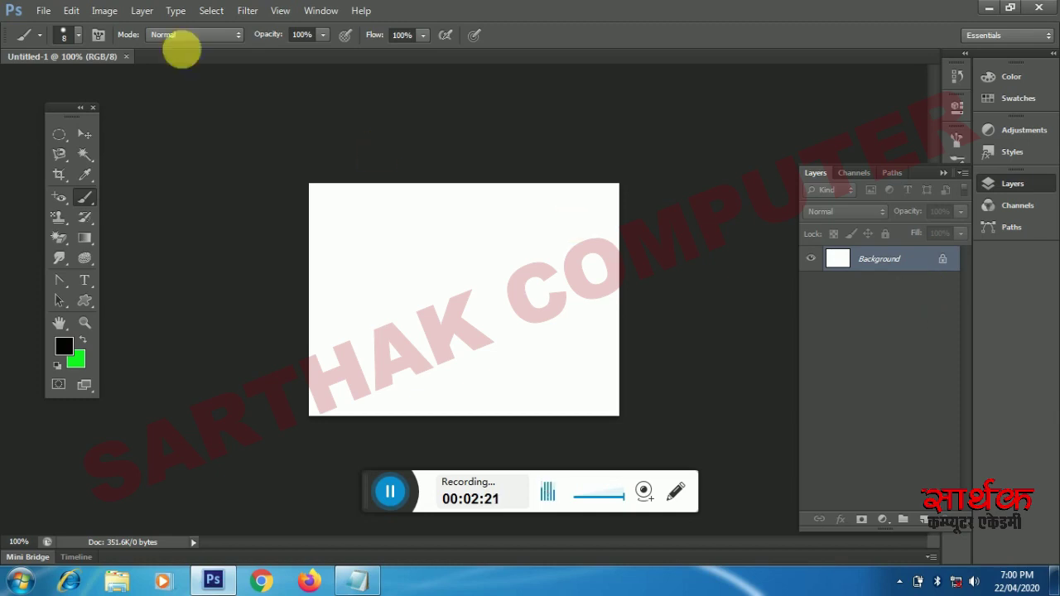
{"action": "left_click", "coordinate": [145, 11]}
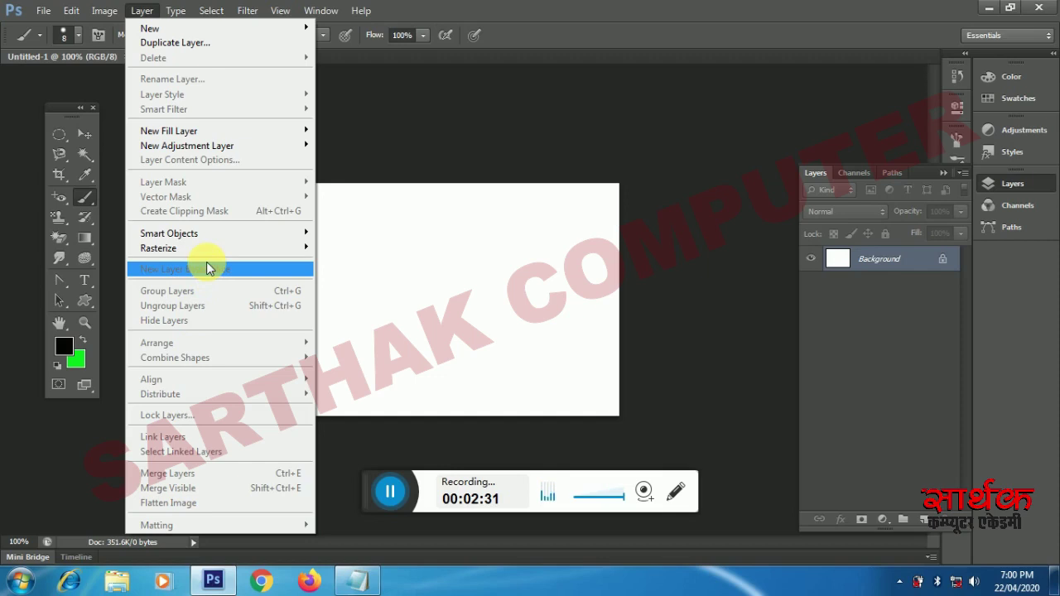
{"action": "mouse_move", "coordinate": [150, 29]}
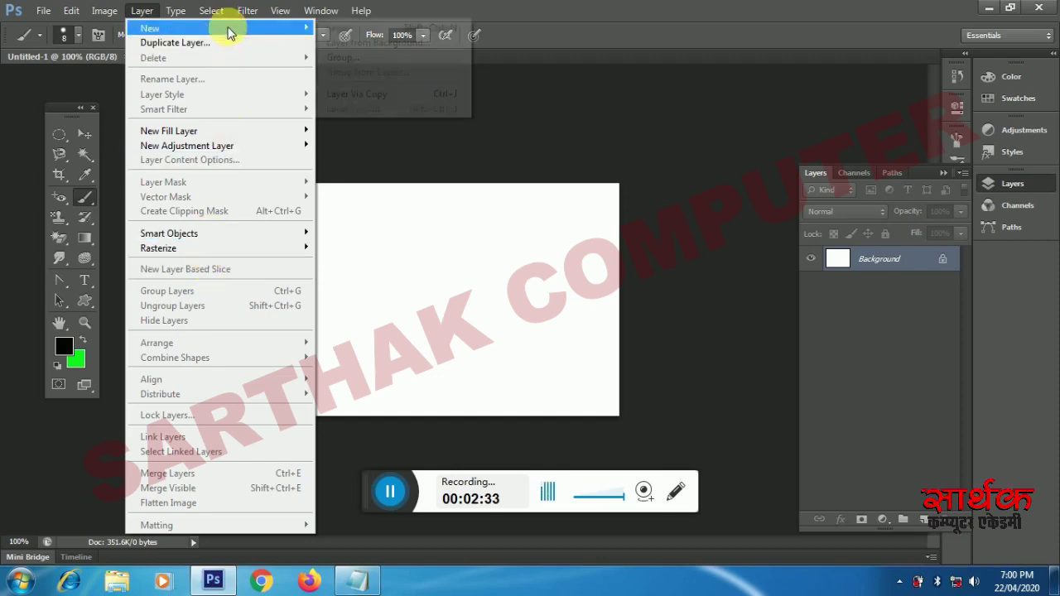
Step: Add a new layer named 'Red' through Layer > New > Layer
{"action": "left_click", "coordinate": [140, 10]}
{"action": "left_click", "coordinate": [140, 11]}
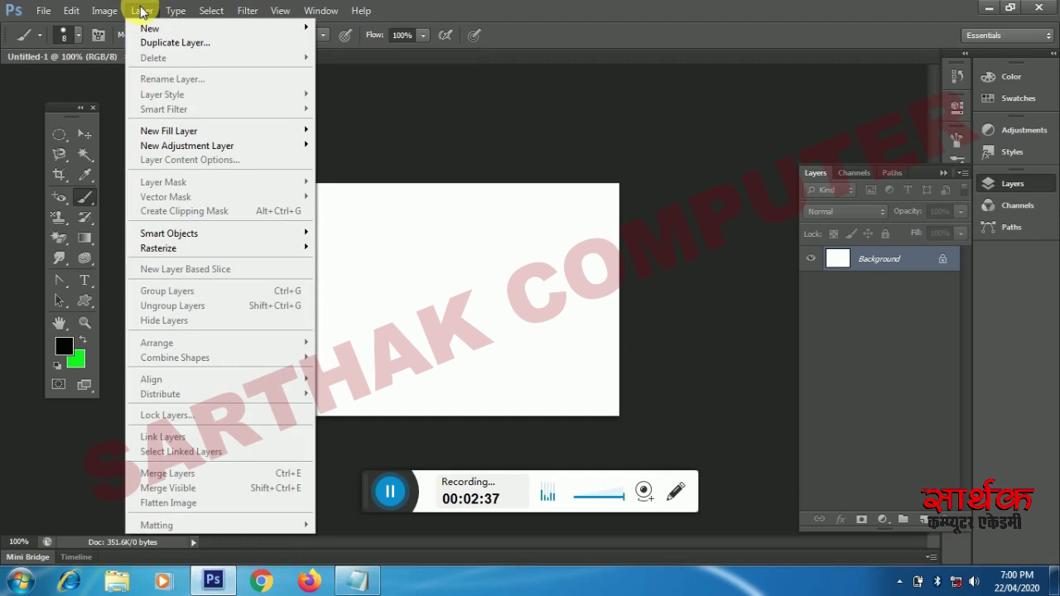
{"action": "left_click", "coordinate": [397, 93]}
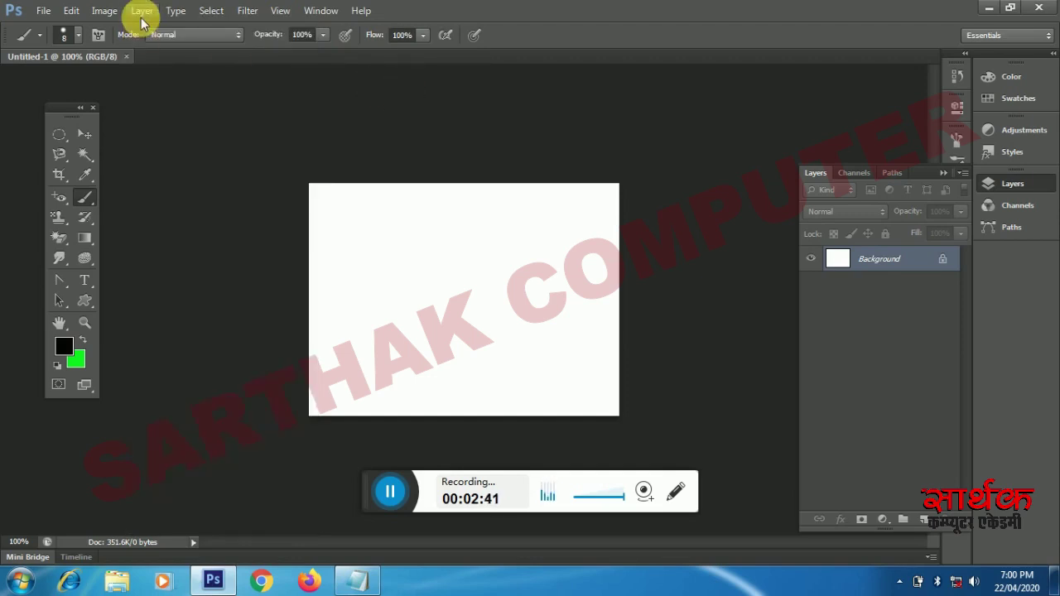
{"action": "left_click", "coordinate": [141, 10]}
{"action": "mouse_move", "coordinate": [150, 28]}
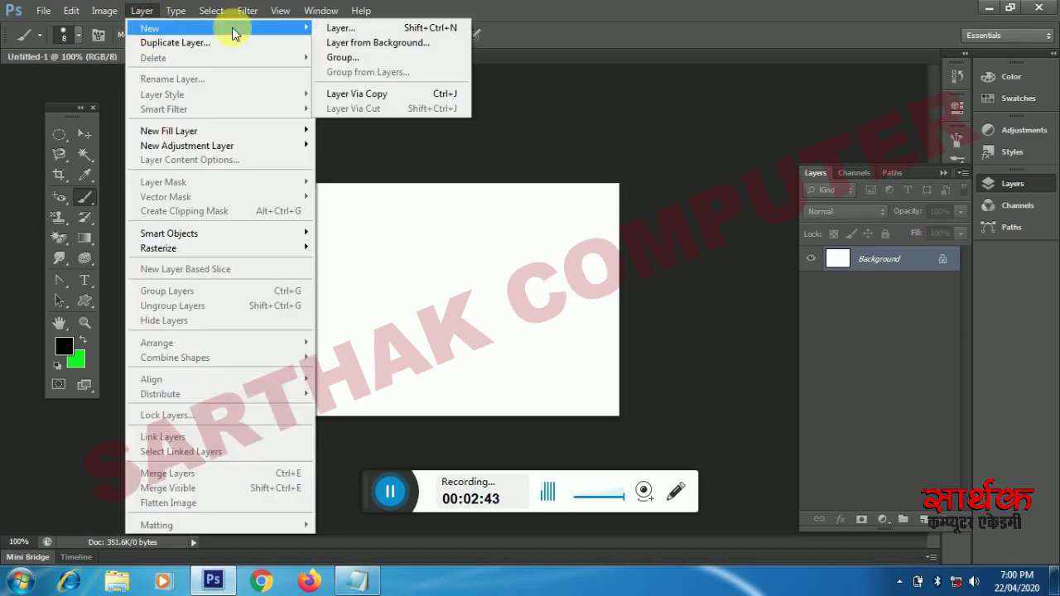
{"action": "left_click", "coordinate": [339, 29]}
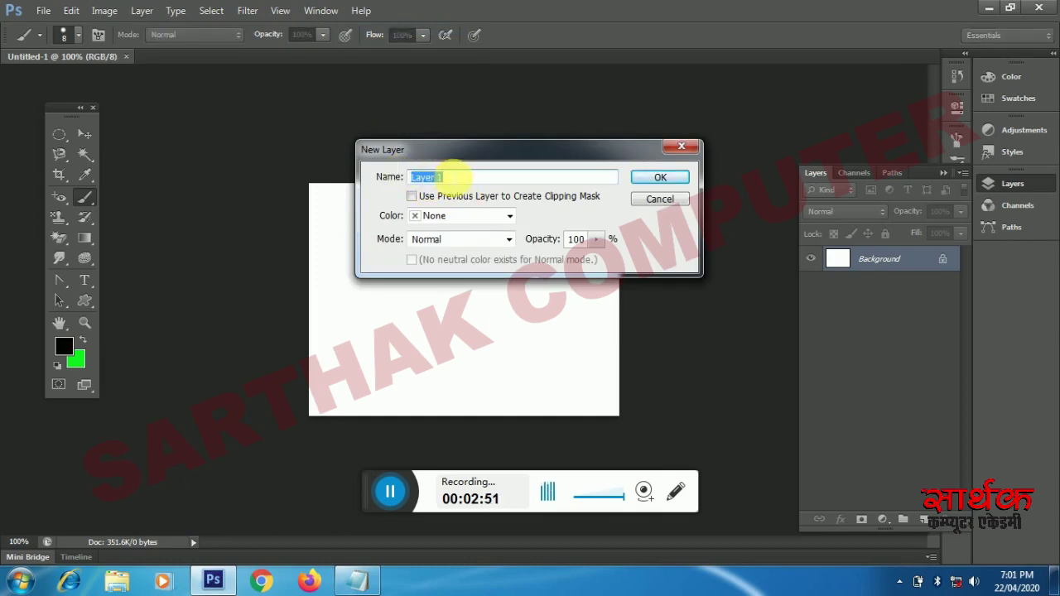
{"action": "type", "text": "Red"}
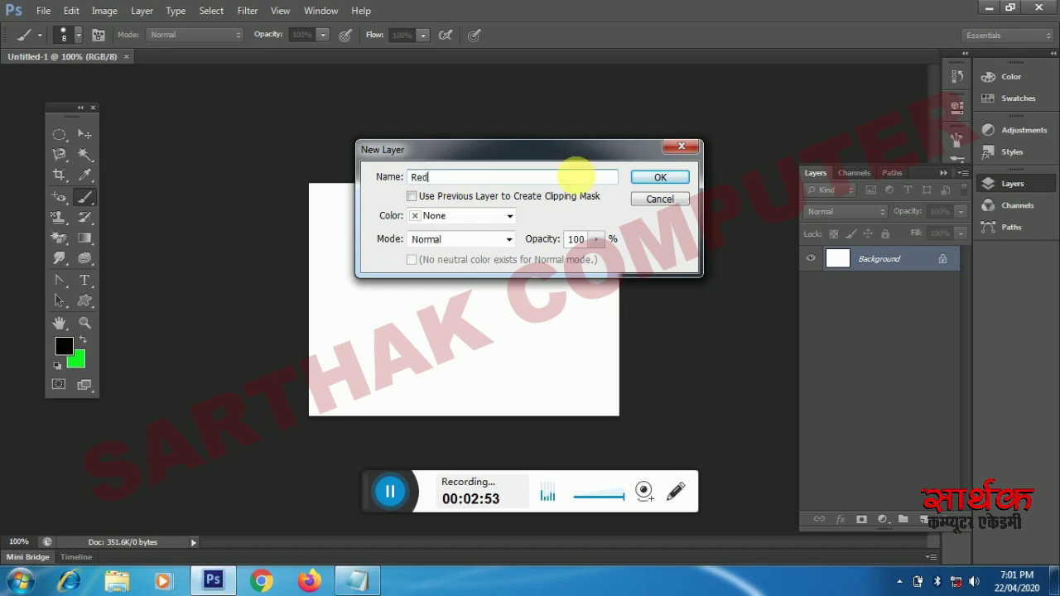
{"action": "left_click", "coordinate": [645, 179]}
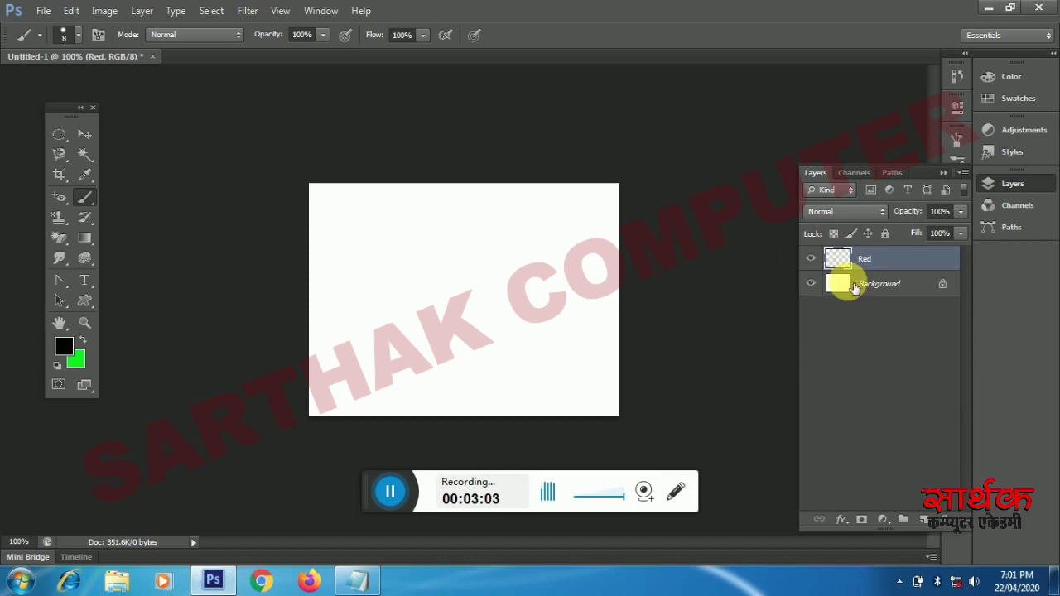
Step: Draw a rectangular selection just right of the canvas centre
{"action": "left_click", "coordinate": [57, 136]}
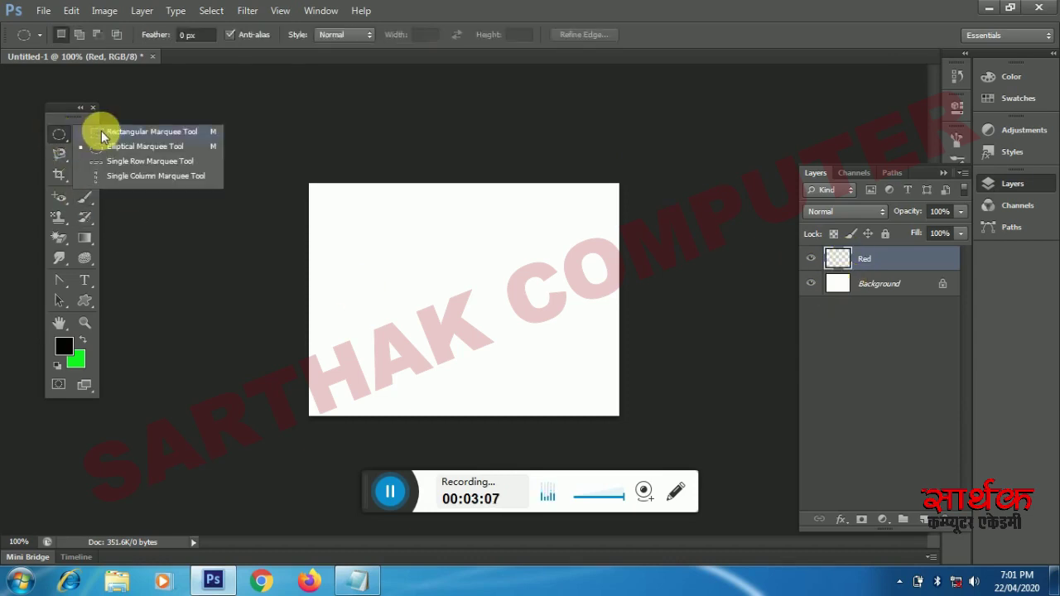
{"action": "left_click", "coordinate": [101, 130]}
{"action": "left_click_drag", "start_coordinate": [413, 266], "coordinate": [525, 354]}
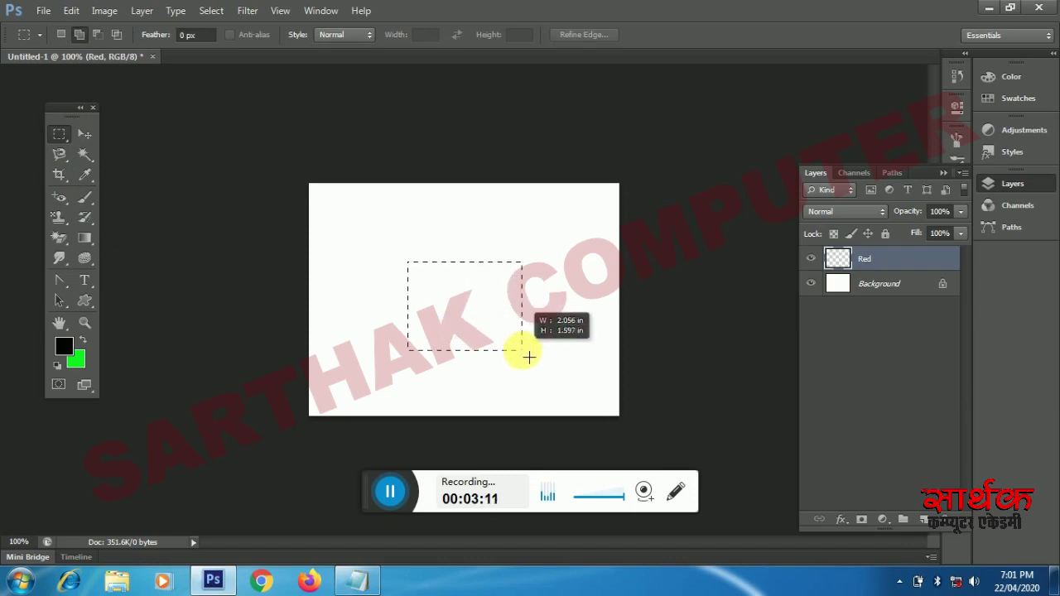
{"action": "left_click_drag", "start_coordinate": [529, 356], "coordinate": [528, 356]}
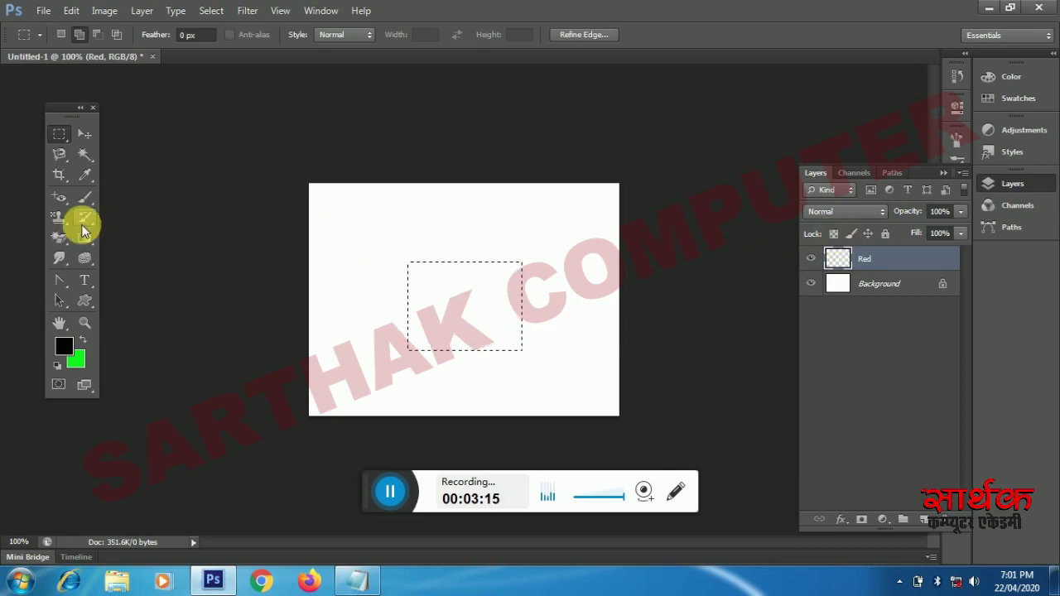
Step: Fill the selection with bright red (f41d07) using the Paint Bucket, then deselect
{"action": "left_click_drag", "start_coordinate": [84, 237], "coordinate": [127, 252]}
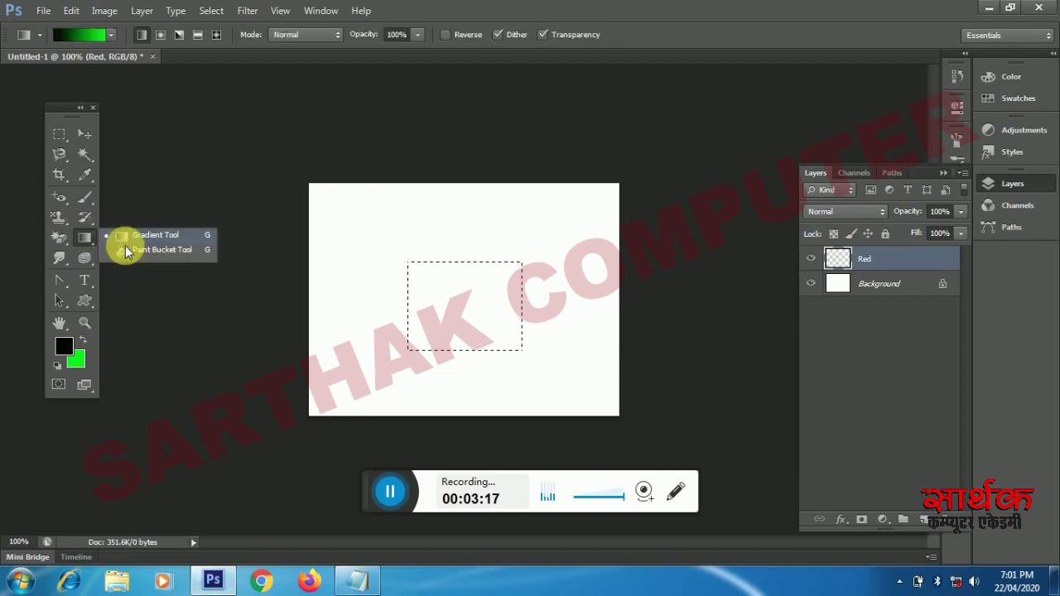
{"action": "left_click", "coordinate": [126, 252]}
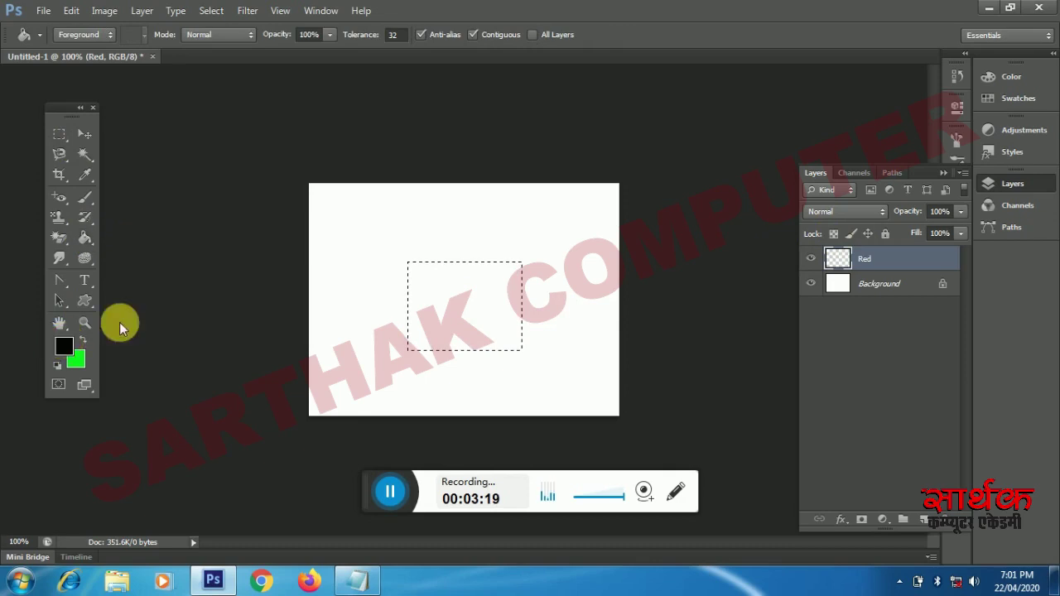
{"action": "left_click", "coordinate": [64, 346]}
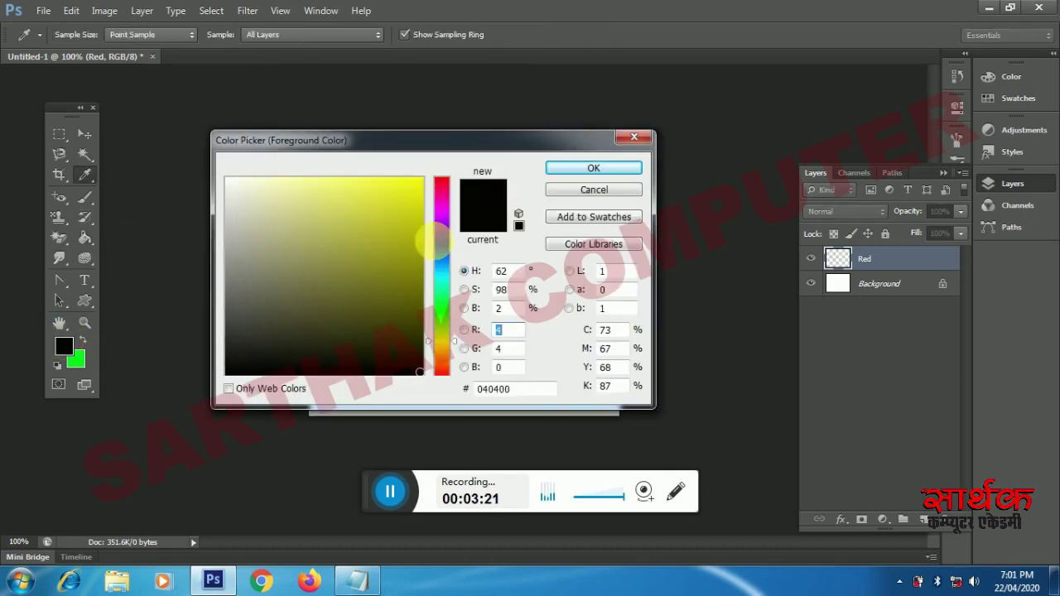
{"action": "left_click_drag", "start_coordinate": [428, 348], "coordinate": [427, 369]}
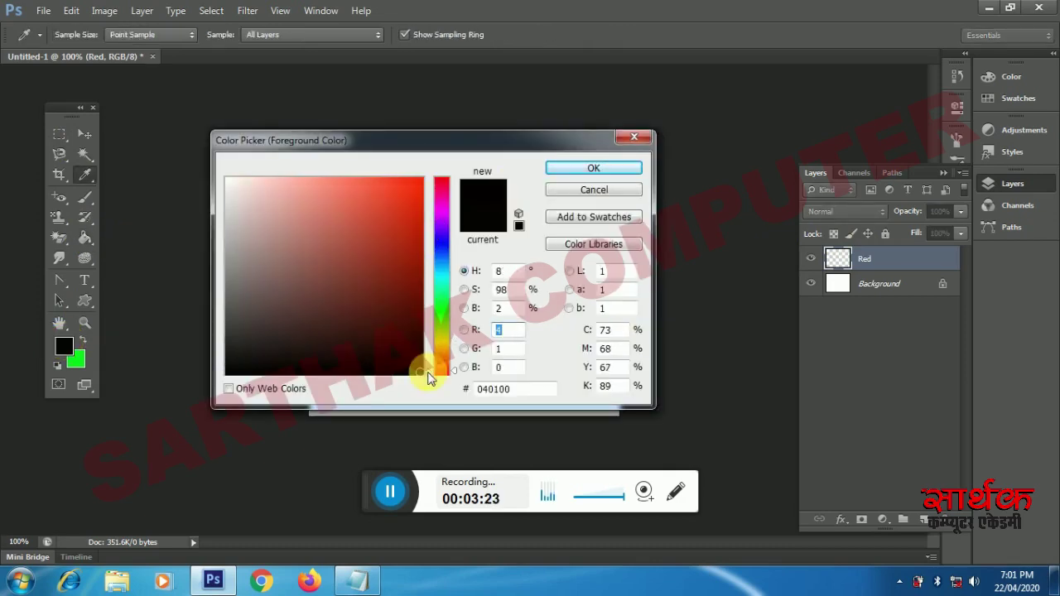
{"action": "left_click", "coordinate": [422, 191]}
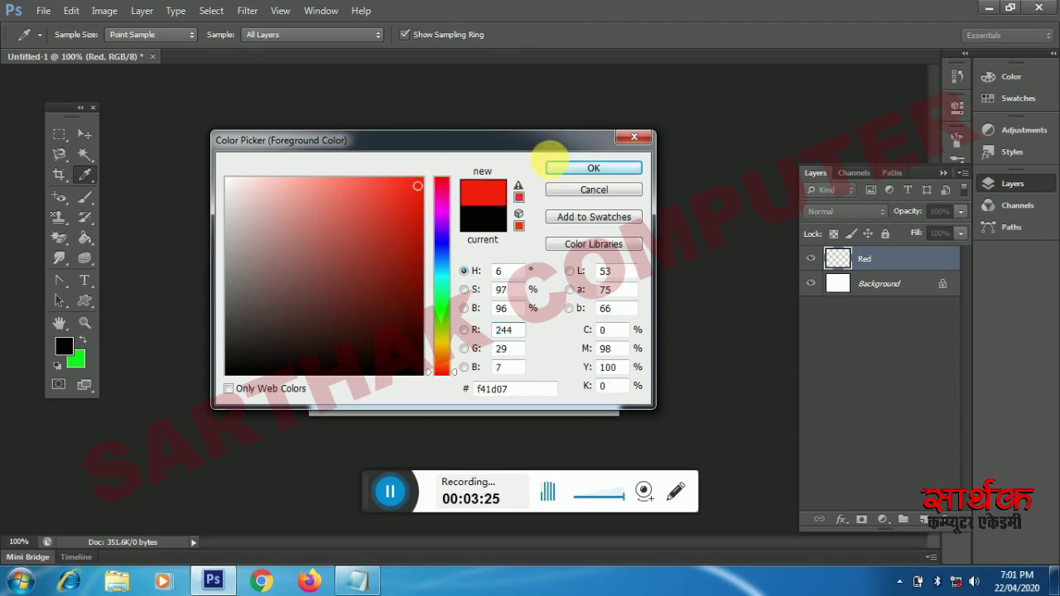
{"action": "left_click", "coordinate": [553, 167]}
{"action": "key", "text": "g"}
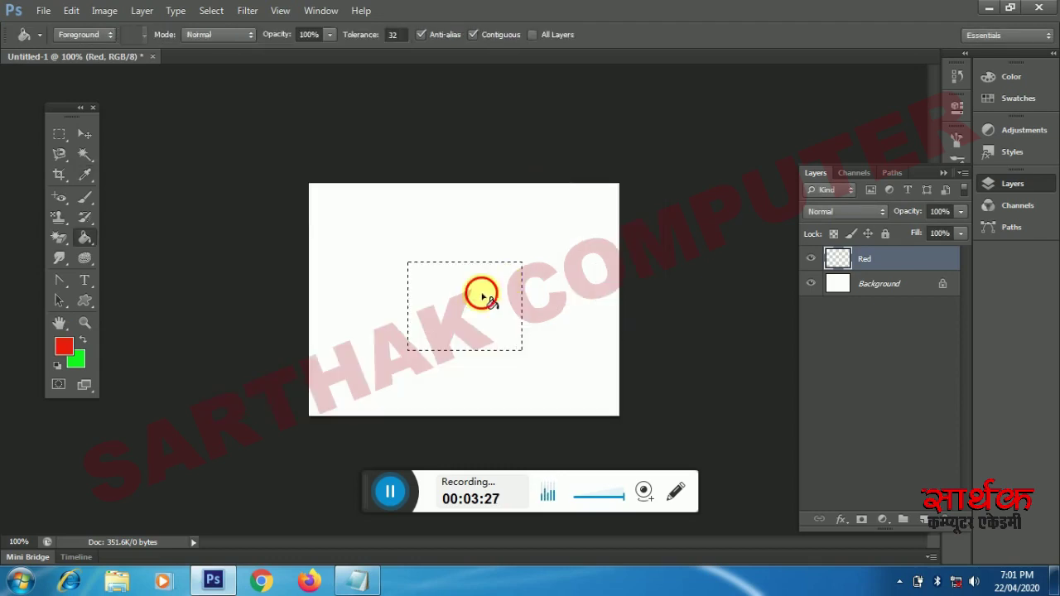
{"action": "left_click", "coordinate": [490, 303]}
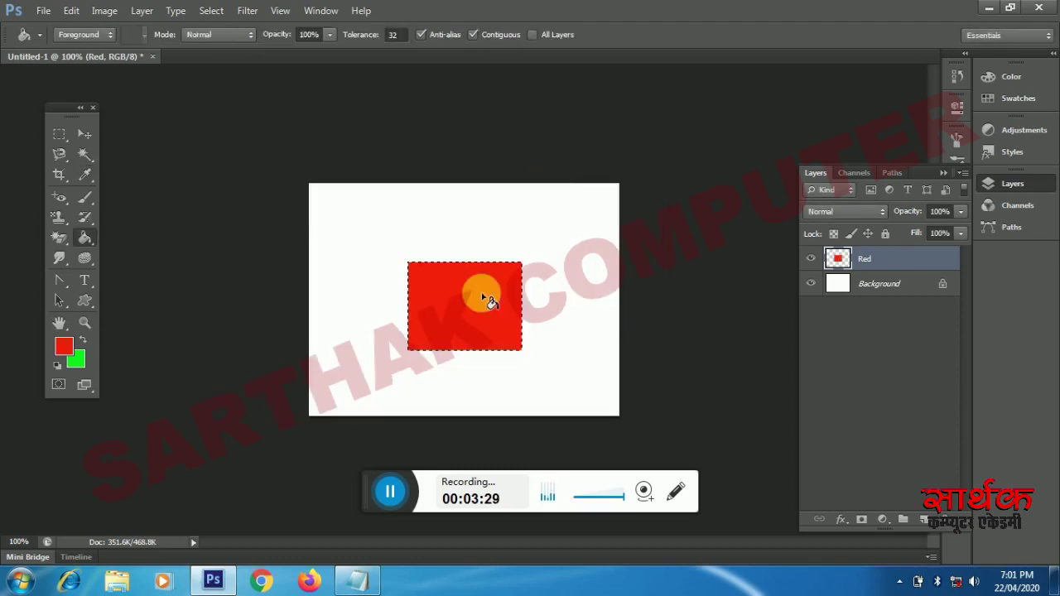
{"action": "key", "text": "ctrl+d"}
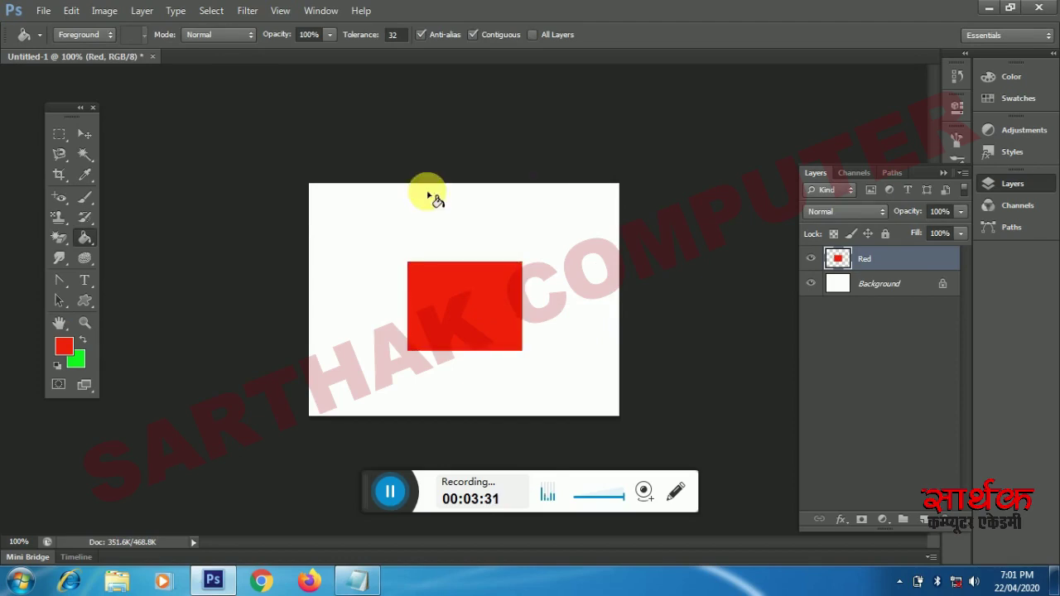
Step: Add a new layer named 'Green' above the Red layer
{"action": "left_click", "coordinate": [140, 11]}
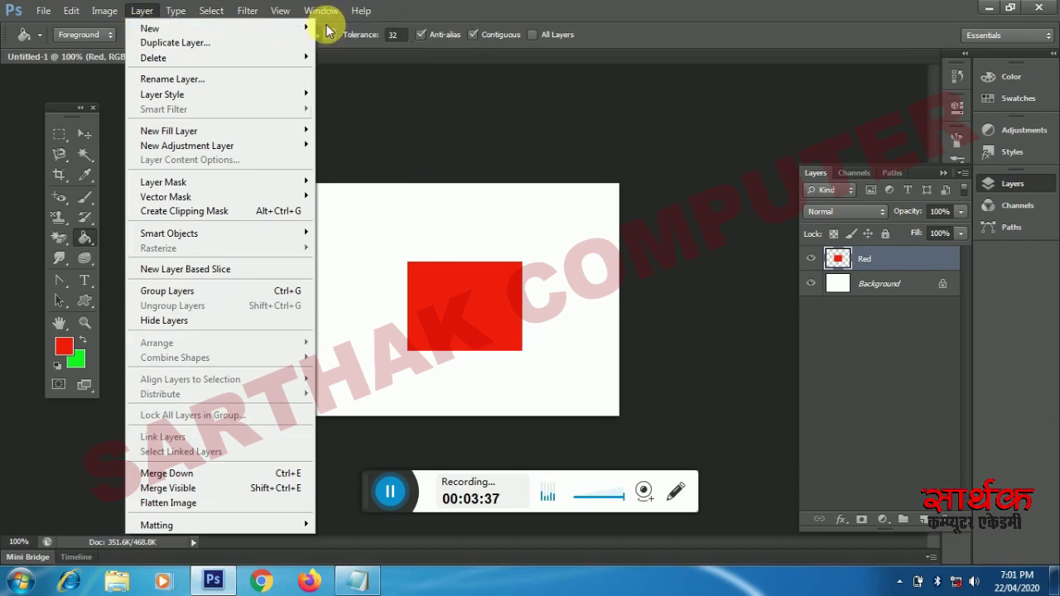
{"action": "left_click", "coordinate": [340, 29]}
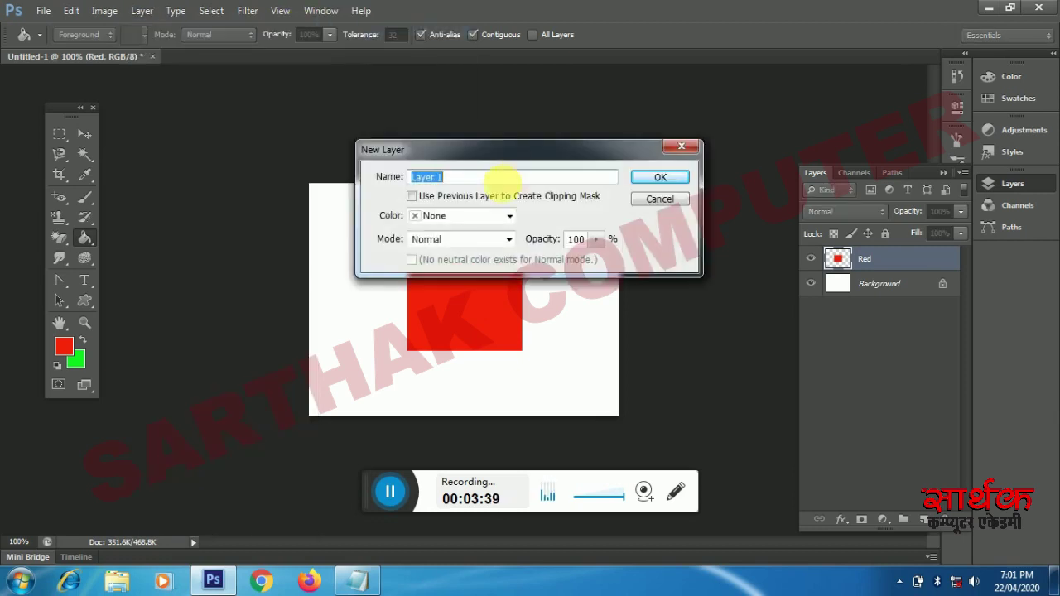
{"action": "type", "text": "Gree"}
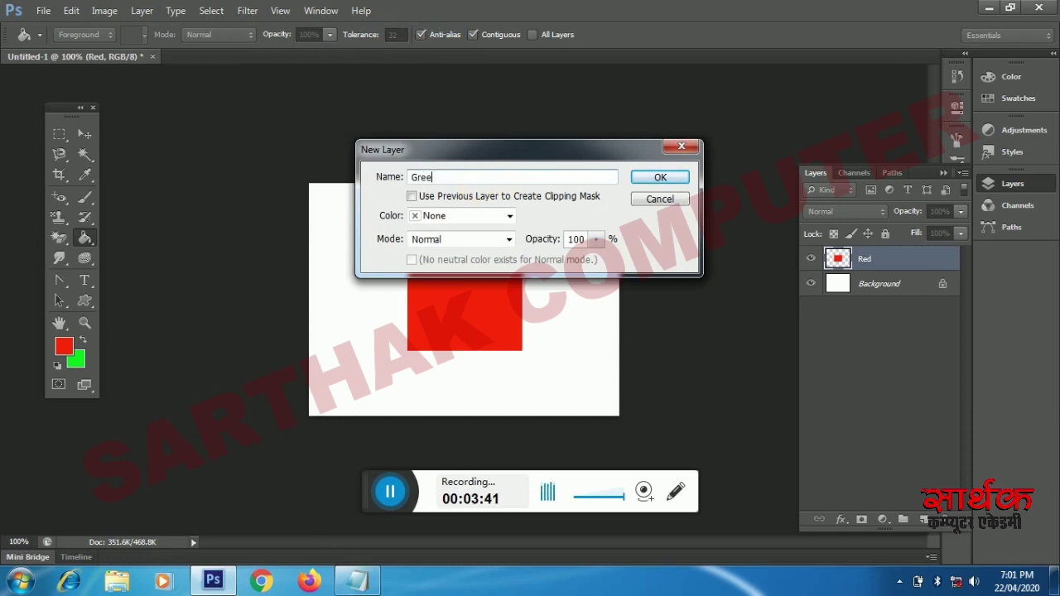
{"action": "type", "text": "n"}
{"action": "left_click", "coordinate": [640, 178]}
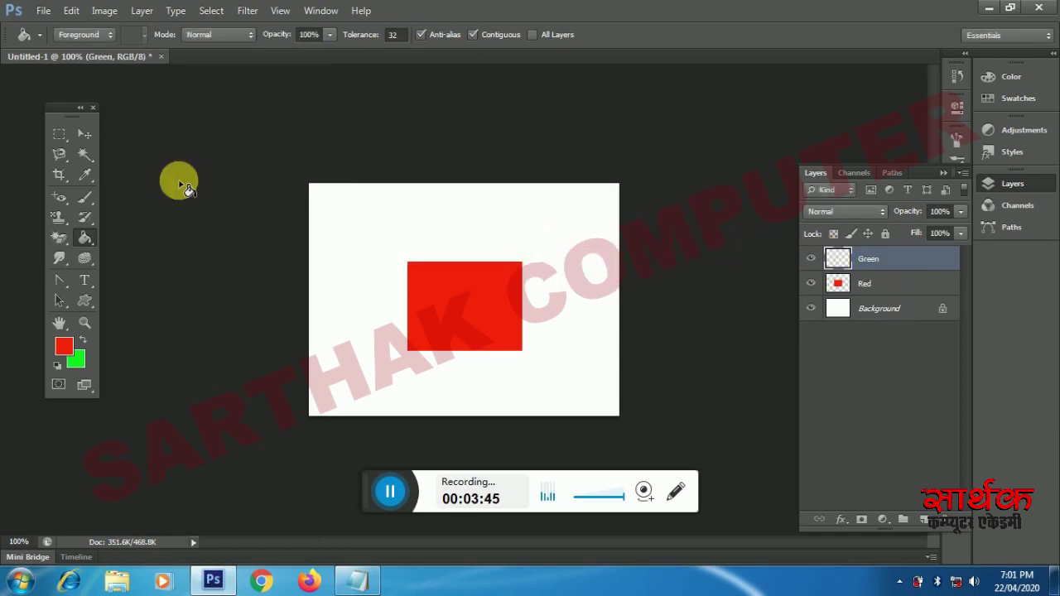
Step: Draw a circular selection with the Elliptical Marquee near the canvas top-left
{"action": "left_click", "coordinate": [66, 137]}
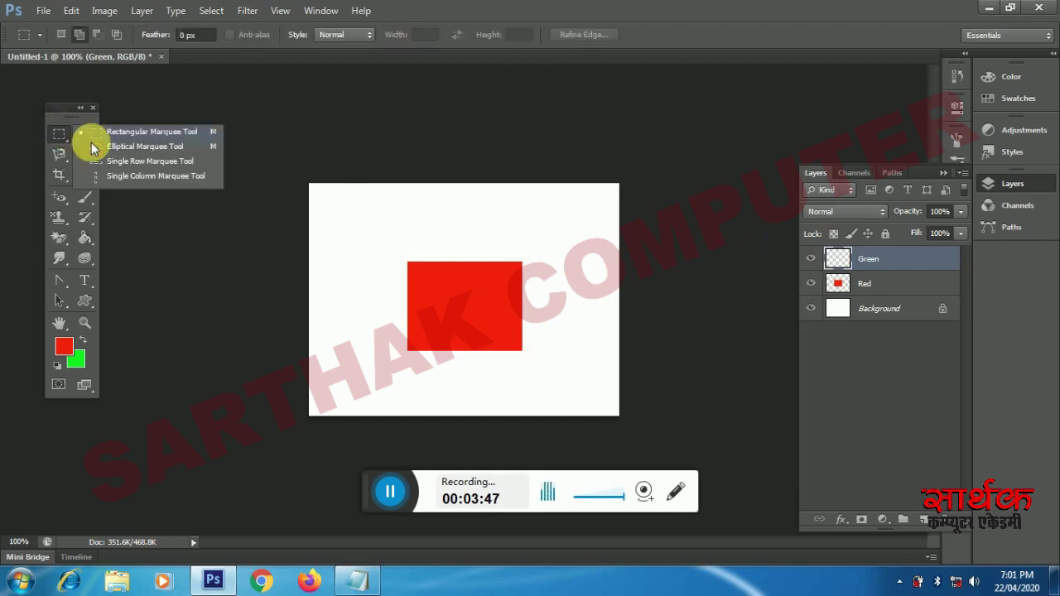
{"action": "left_click", "coordinate": [124, 144]}
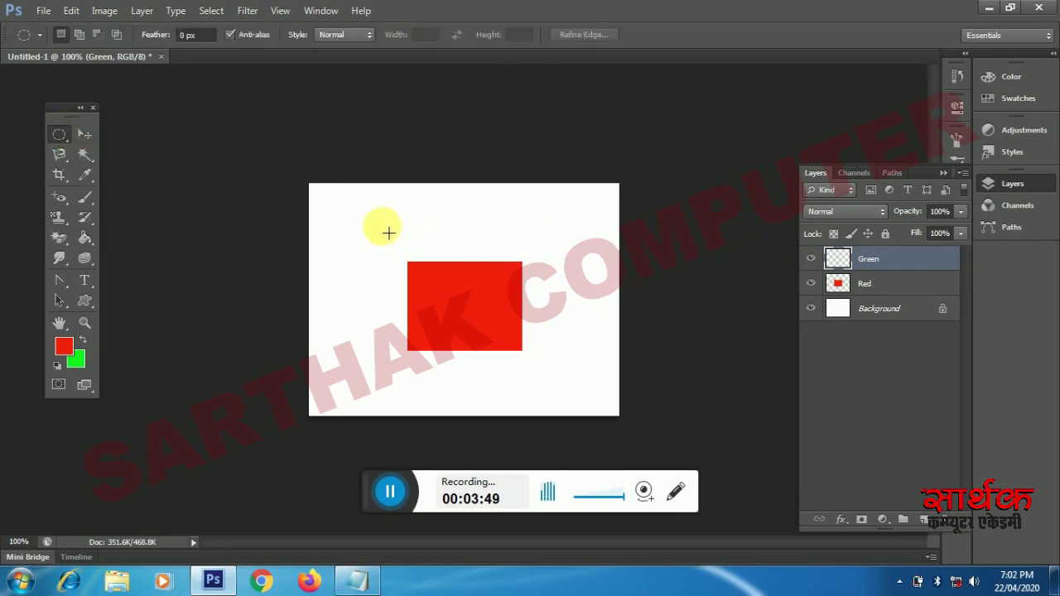
{"action": "left_click_drag", "start_coordinate": [384, 226], "coordinate": [479, 306]}
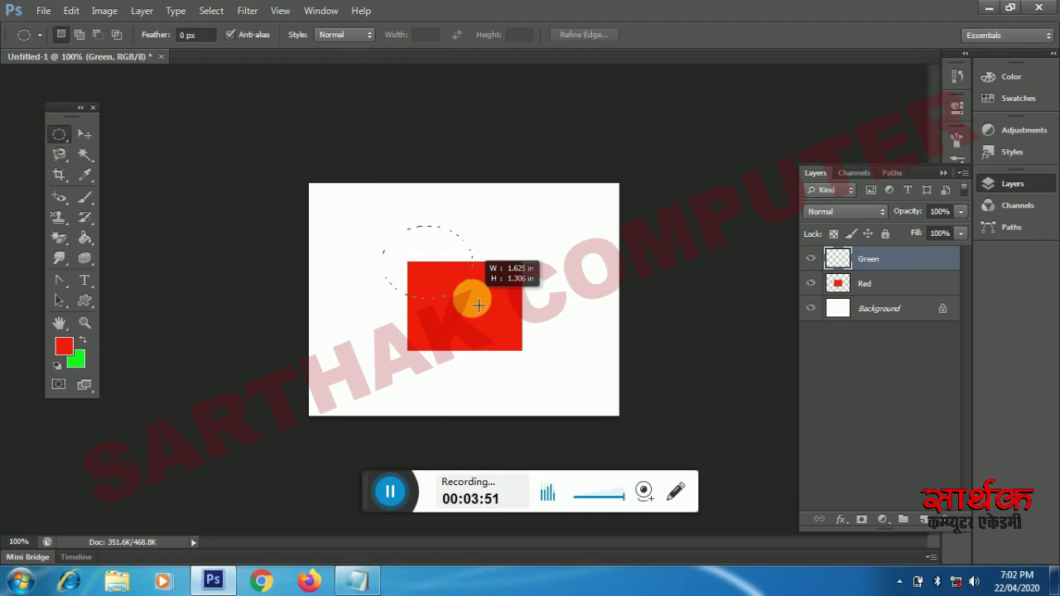
{"action": "mouse_move", "coordinate": [479, 306]}
{"action": "left_mouse_down"}
{"action": "mouse_move", "coordinate": [491, 316]}
{"action": "mouse_move", "coordinate": [438, 263]}
{"action": "mouse_move", "coordinate": [448, 273]}
{"action": "left_mouse_up"}
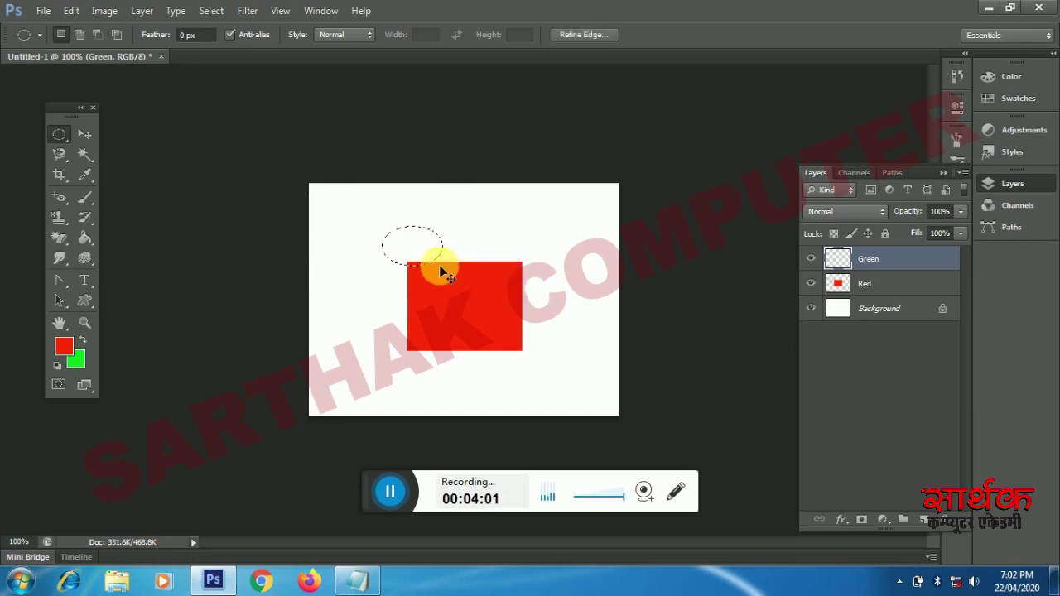
{"action": "left_click_drag", "start_coordinate": [426, 224], "coordinate": [486, 284]}
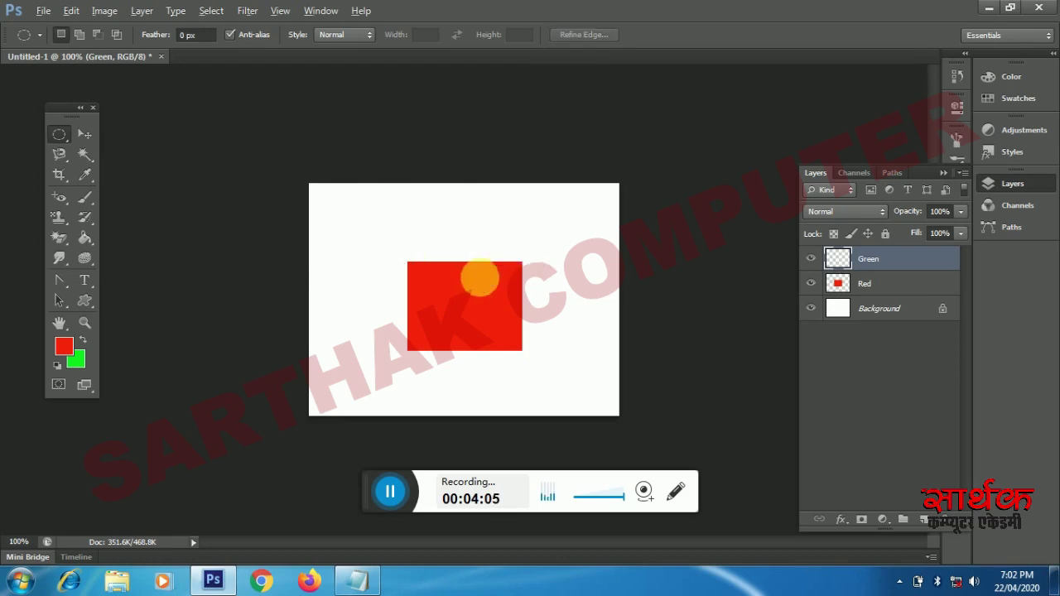
{"action": "left_click", "coordinate": [80, 34]}
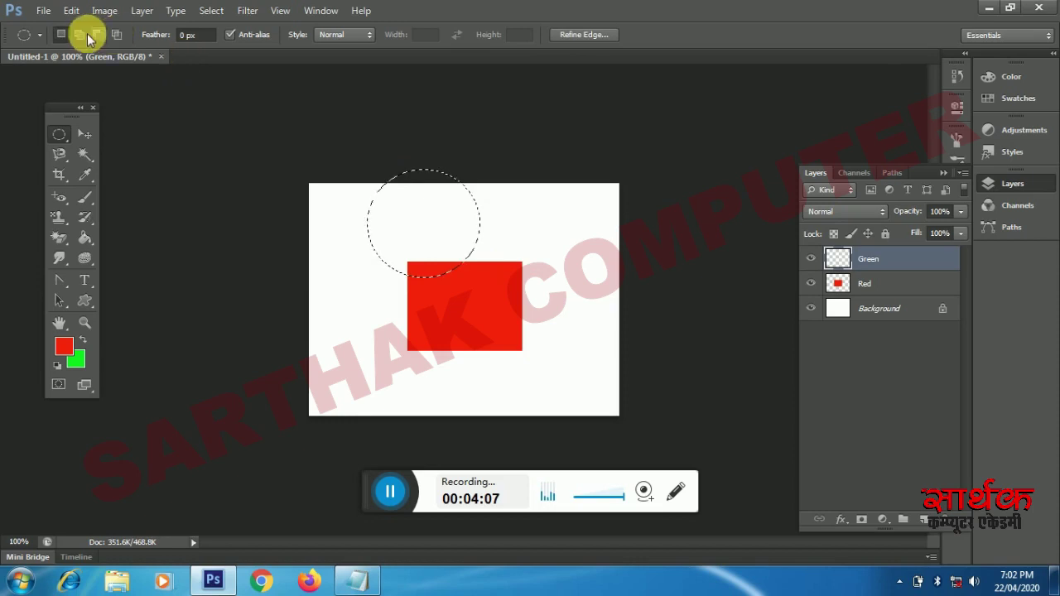
Step: Fill the circle with green (2ef407), move it onto the red rectangle's upper-left corner, and deselect
{"action": "left_click", "coordinate": [63, 347]}
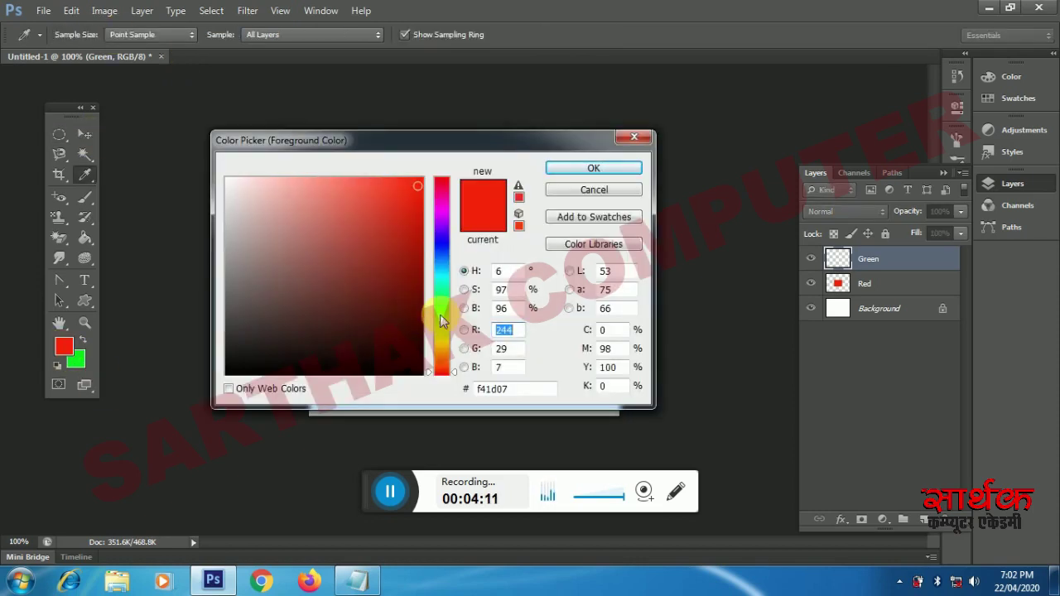
{"action": "left_click", "coordinate": [441, 322]}
{"action": "left_click", "coordinate": [557, 166]}
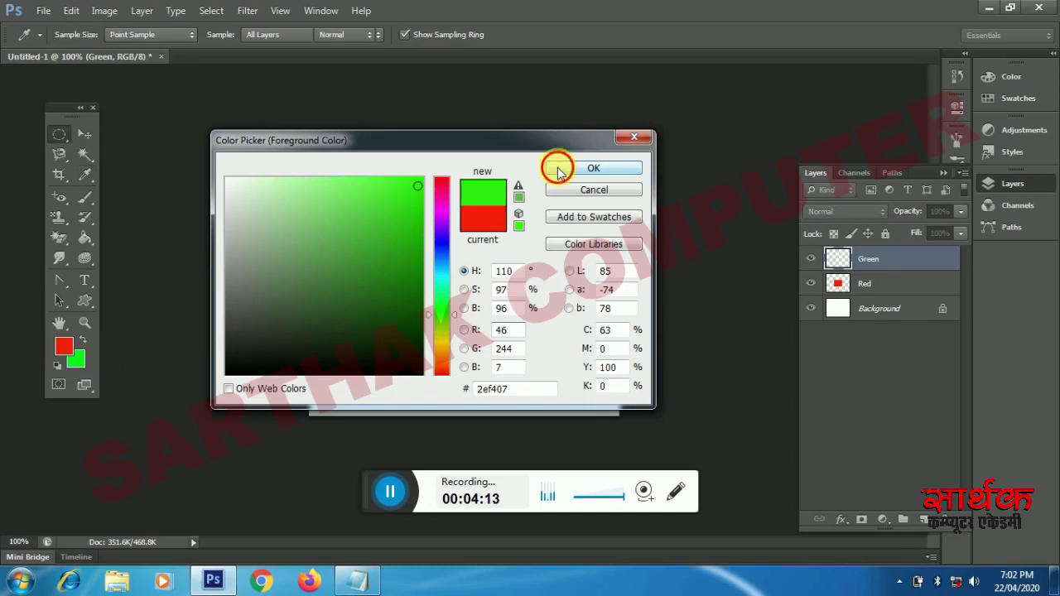
{"action": "key", "text": "alt"}
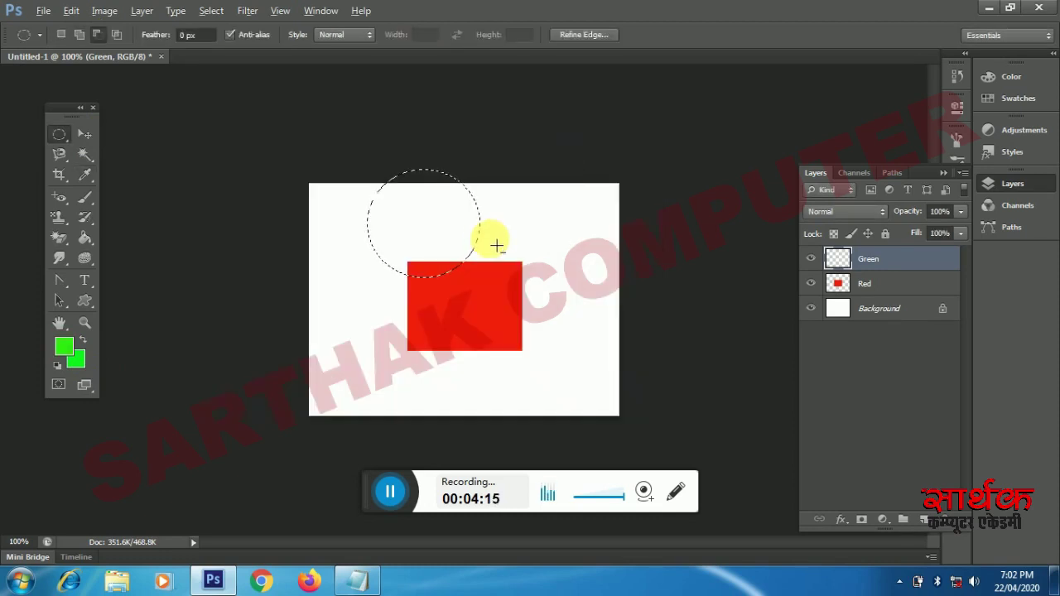
{"action": "left_click", "coordinate": [84, 238]}
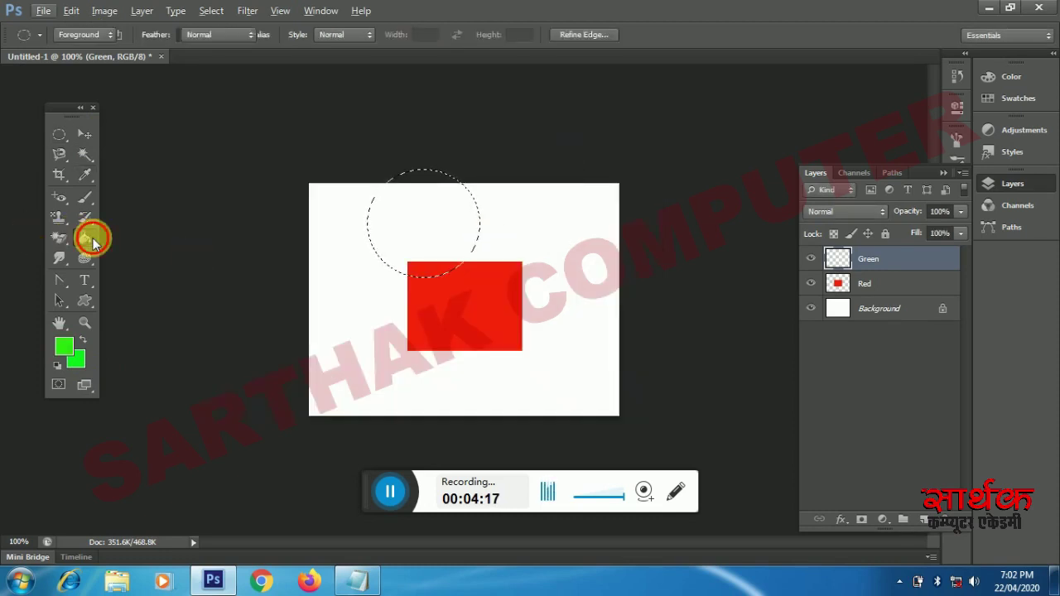
{"action": "left_click", "coordinate": [387, 235]}
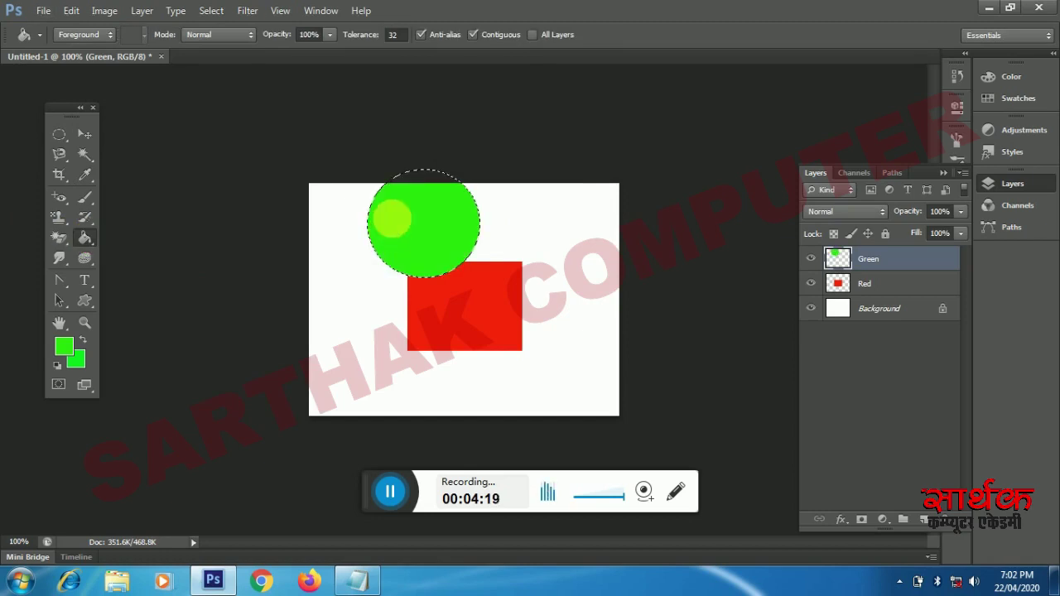
{"action": "left_click", "coordinate": [85, 134]}
{"action": "mouse_move", "coordinate": [440, 254]}
{"action": "left_mouse_down"}
{"action": "mouse_move", "coordinate": [451, 308]}
{"action": "mouse_move", "coordinate": [421, 282]}
{"action": "left_mouse_up"}
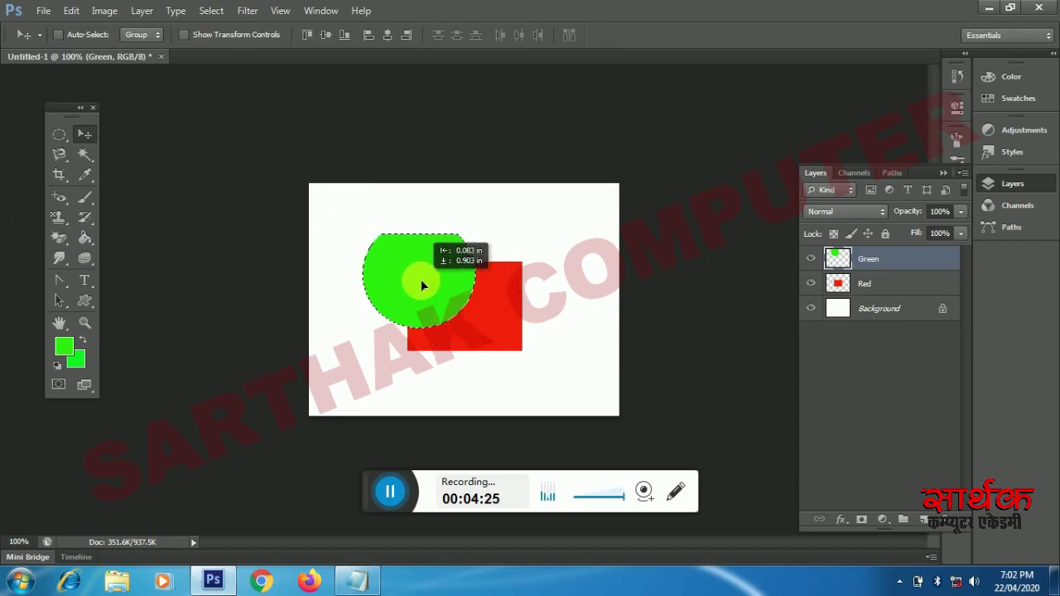
{"action": "key", "text": "ctrl+d"}
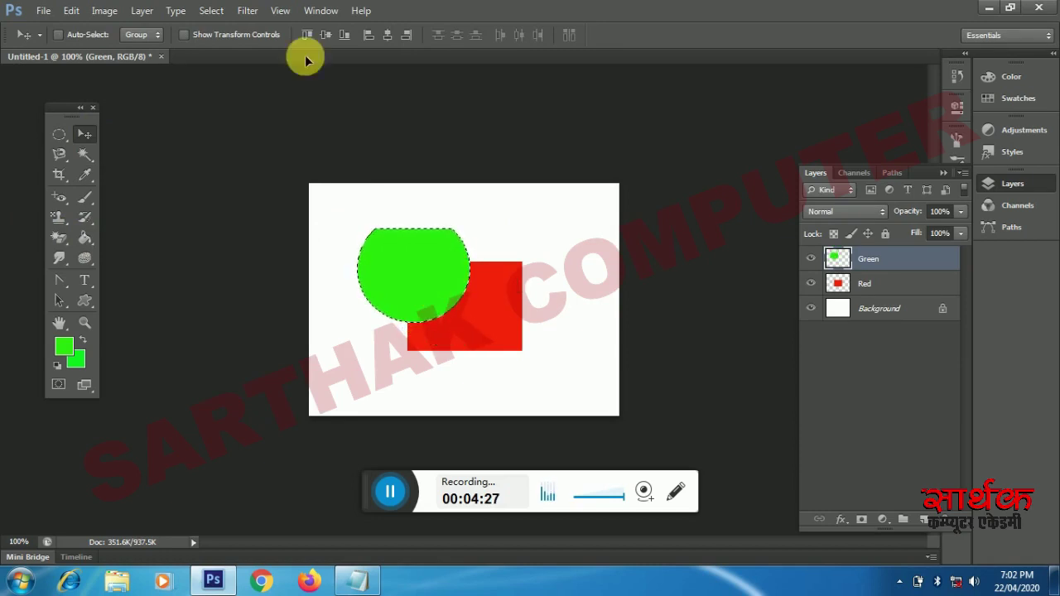
Step: Add a new layer named 'Blue' at the top of the layer stack
{"action": "left_click", "coordinate": [142, 11]}
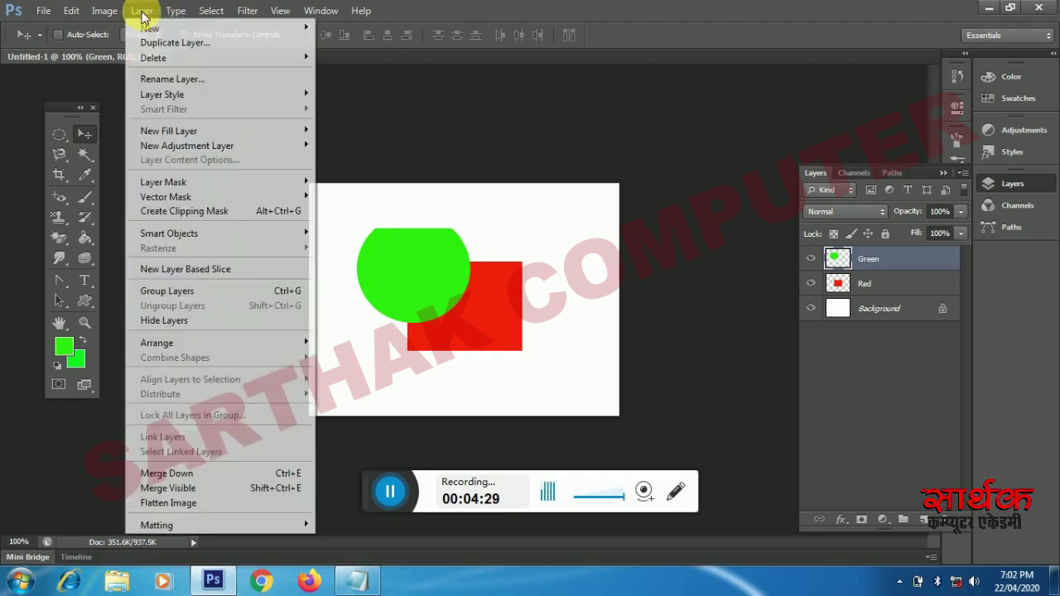
{"action": "mouse_move", "coordinate": [150, 28]}
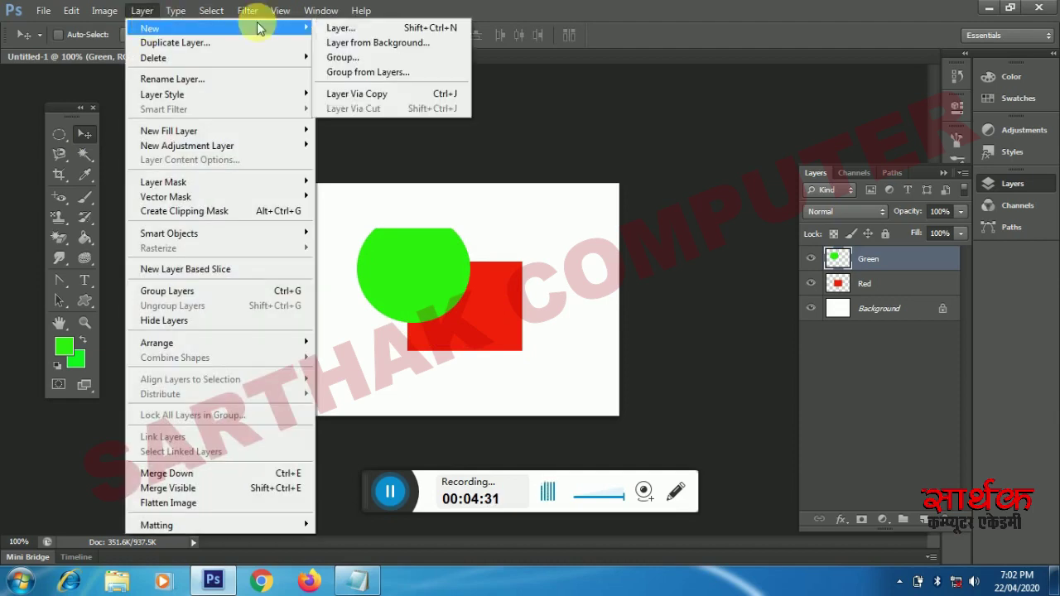
{"action": "left_click", "coordinate": [335, 28]}
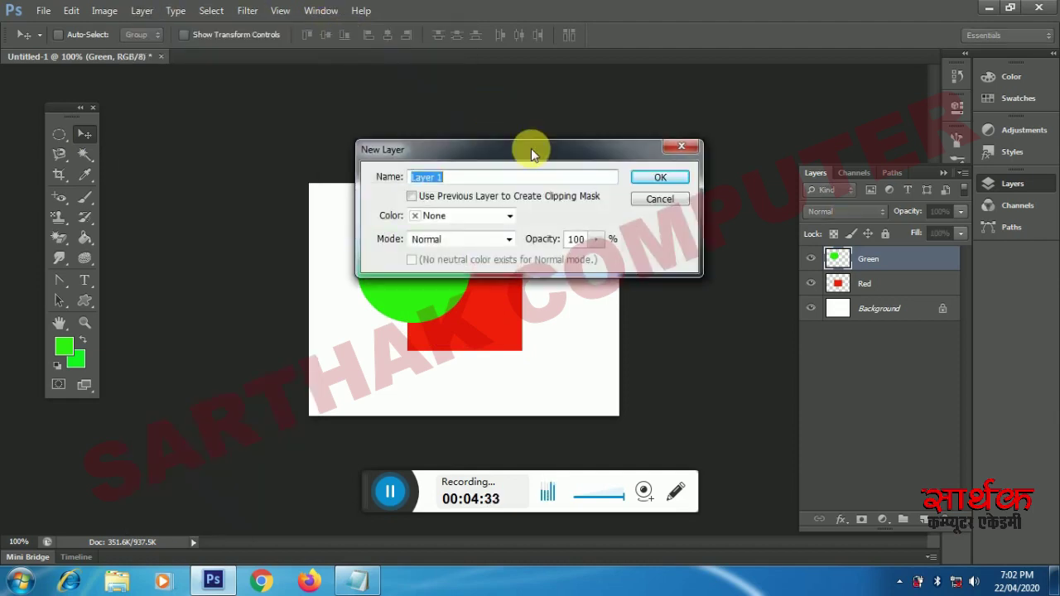
{"action": "type", "text": "B"}
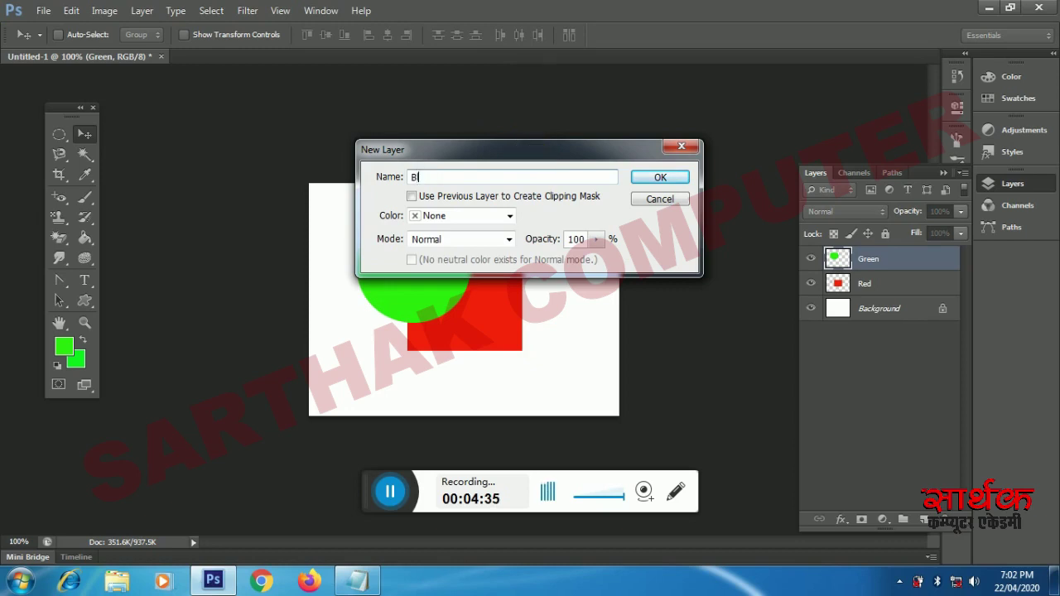
{"action": "type", "text": "lue"}
{"action": "left_click", "coordinate": [678, 179]}
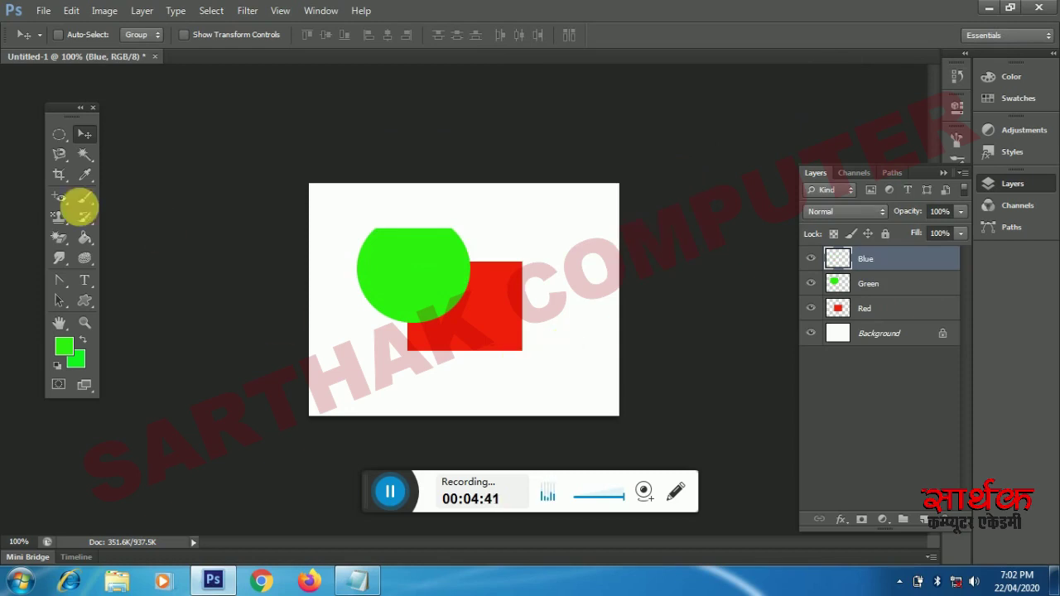
Step: Draw a triangular Polygonal Lasso selection over the red rectangle's right side
{"action": "left_click", "coordinate": [61, 156]}
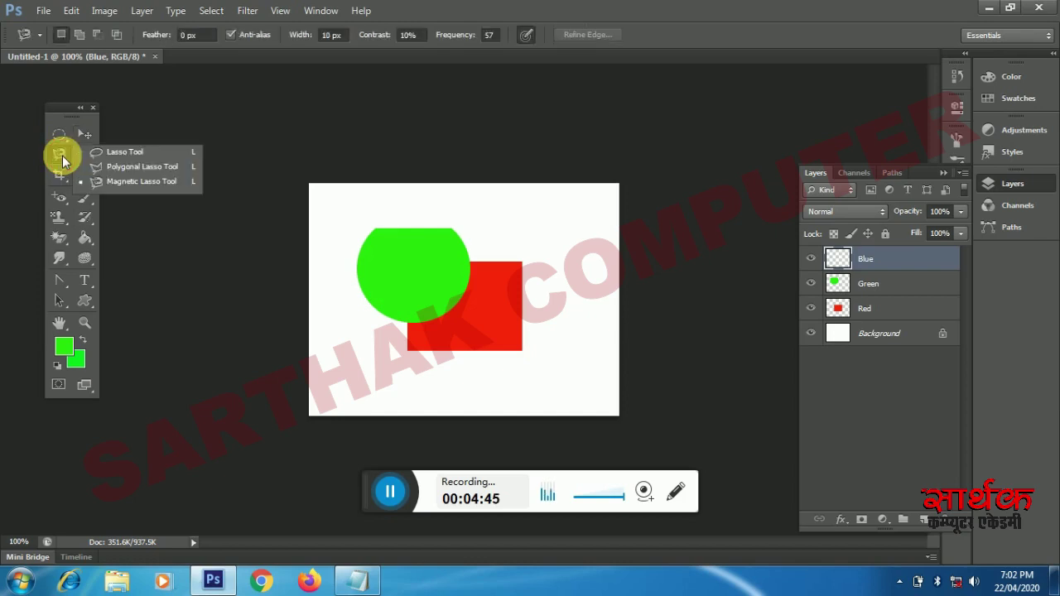
{"action": "left_click", "coordinate": [116, 167]}
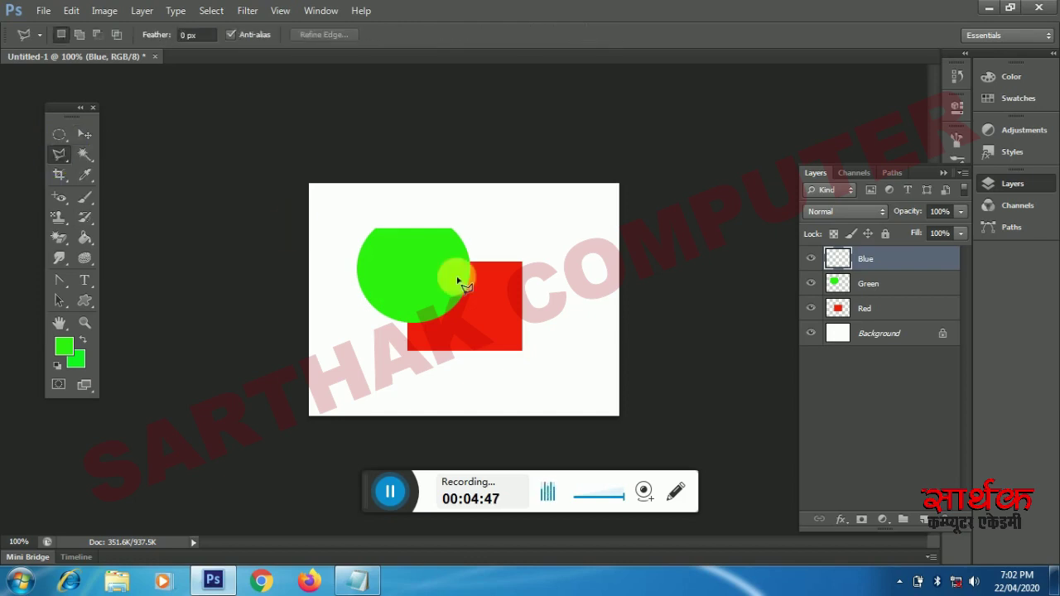
{"action": "left_click", "coordinate": [511, 251]}
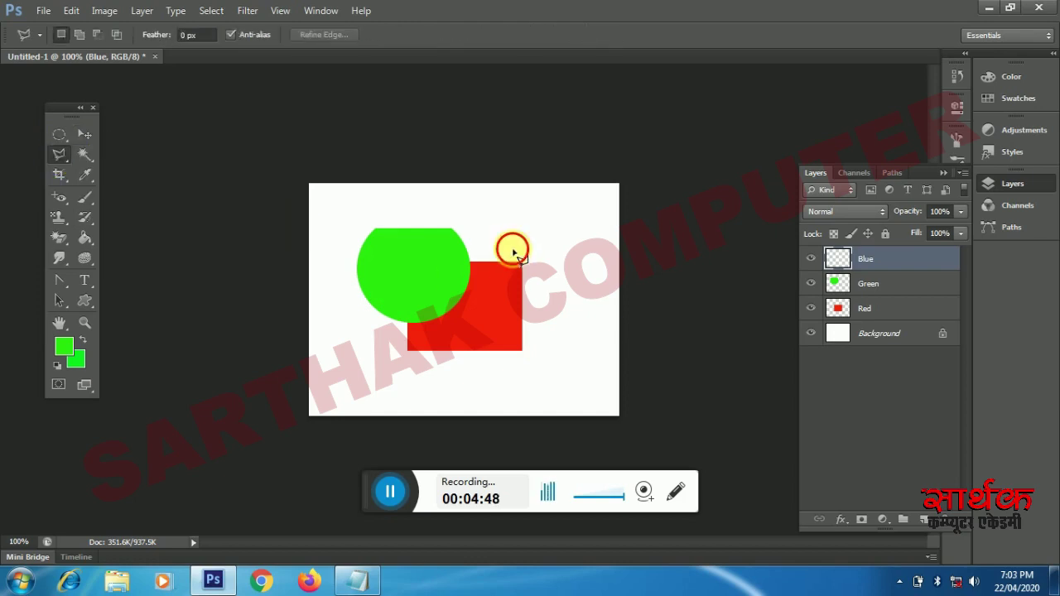
{"action": "left_click", "coordinate": [441, 347]}
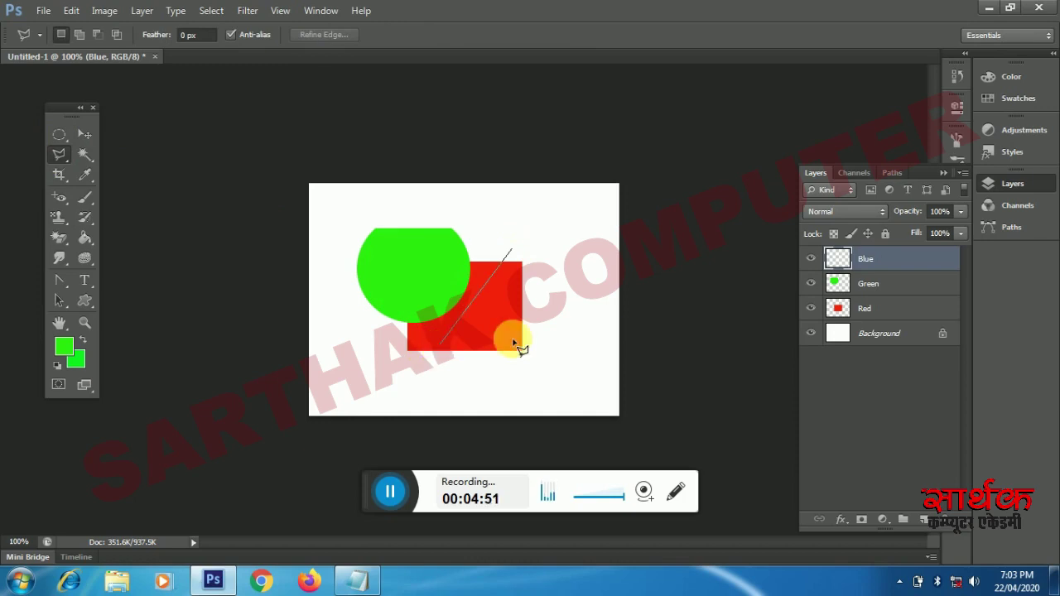
{"action": "left_click", "coordinate": [562, 346]}
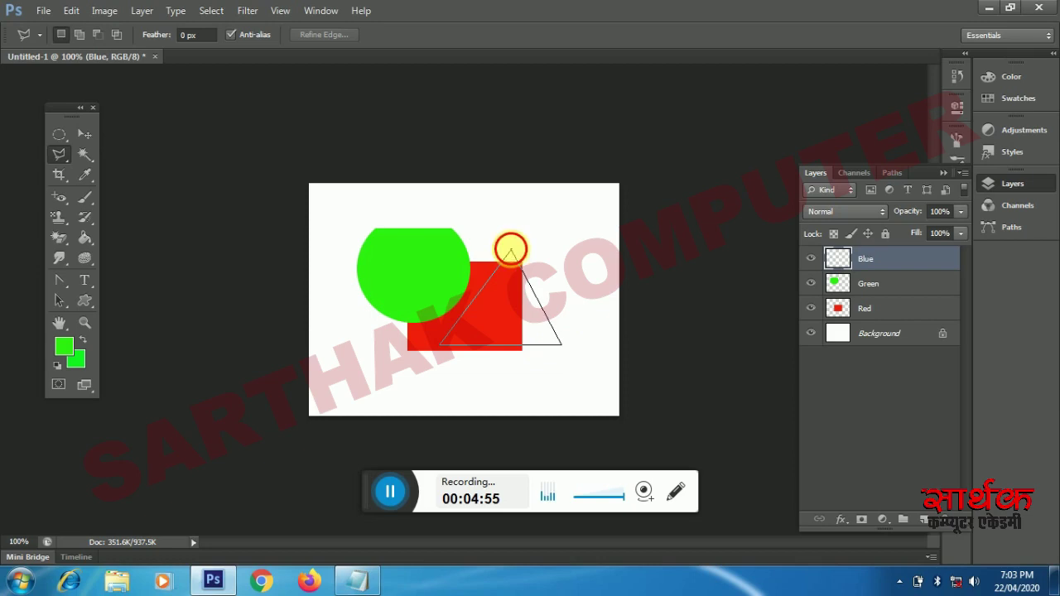
{"action": "left_click", "coordinate": [510, 250]}
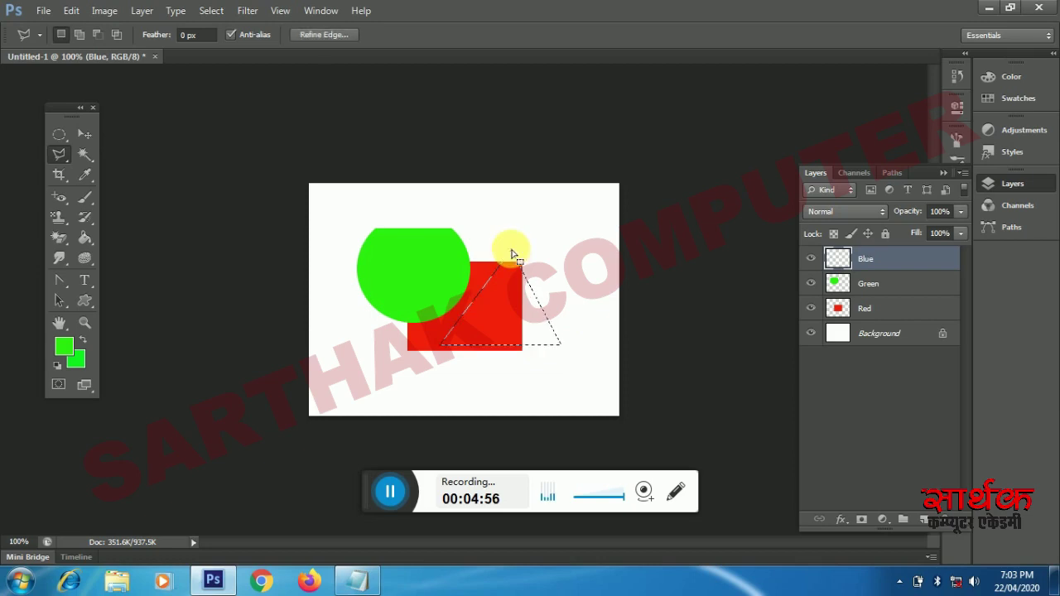
Step: Set the foreground to blue (0723f4) and fill the triangle with it
{"action": "left_click", "coordinate": [65, 344]}
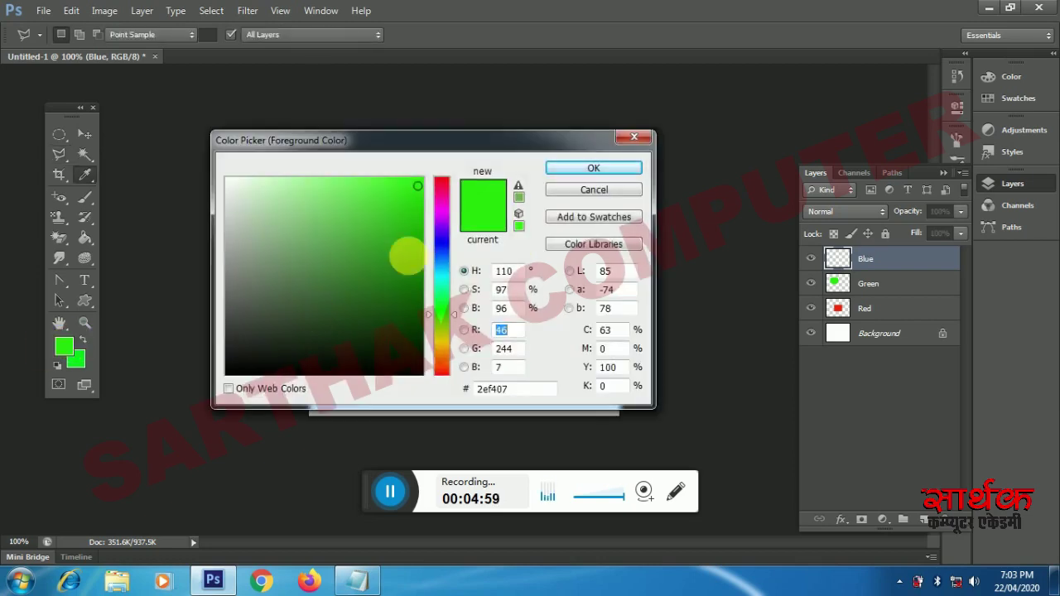
{"action": "left_click", "coordinate": [440, 252]}
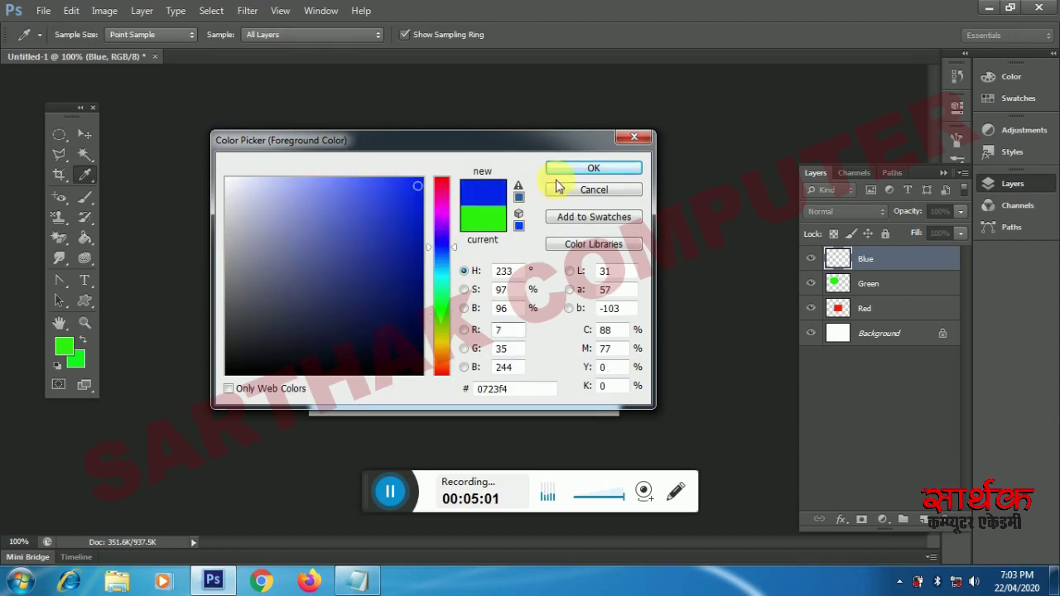
{"action": "left_click", "coordinate": [593, 168]}
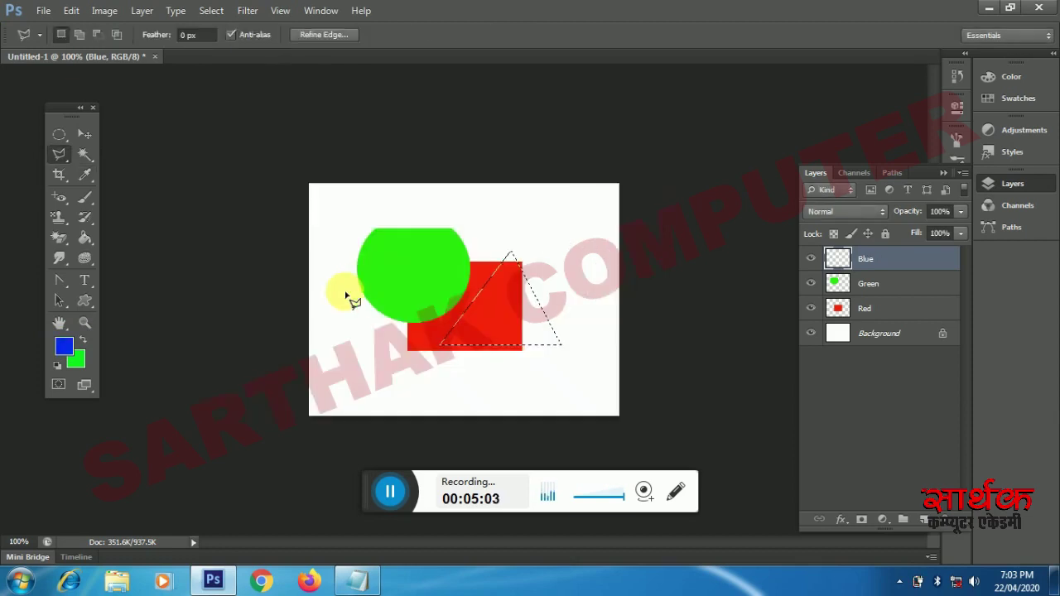
{"action": "key", "text": "alt+BackSpace"}
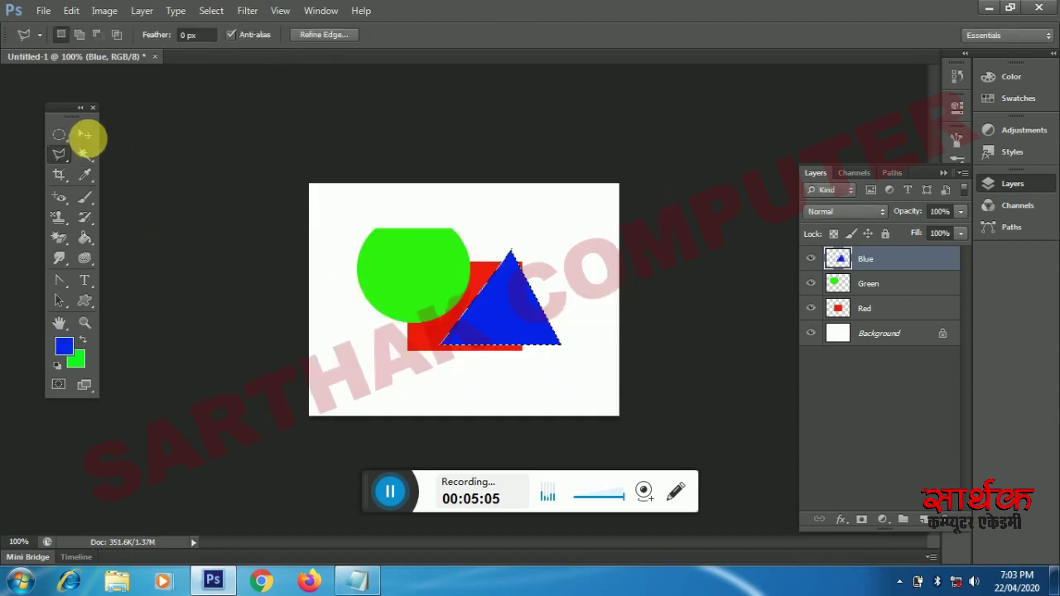
{"action": "left_click", "coordinate": [84, 138]}
Step: Deselect, zoom in, make the Blue layer active and move the triangle about 1.028 in right, 0.639 in up
{"action": "key", "text": "ctrl+d"}
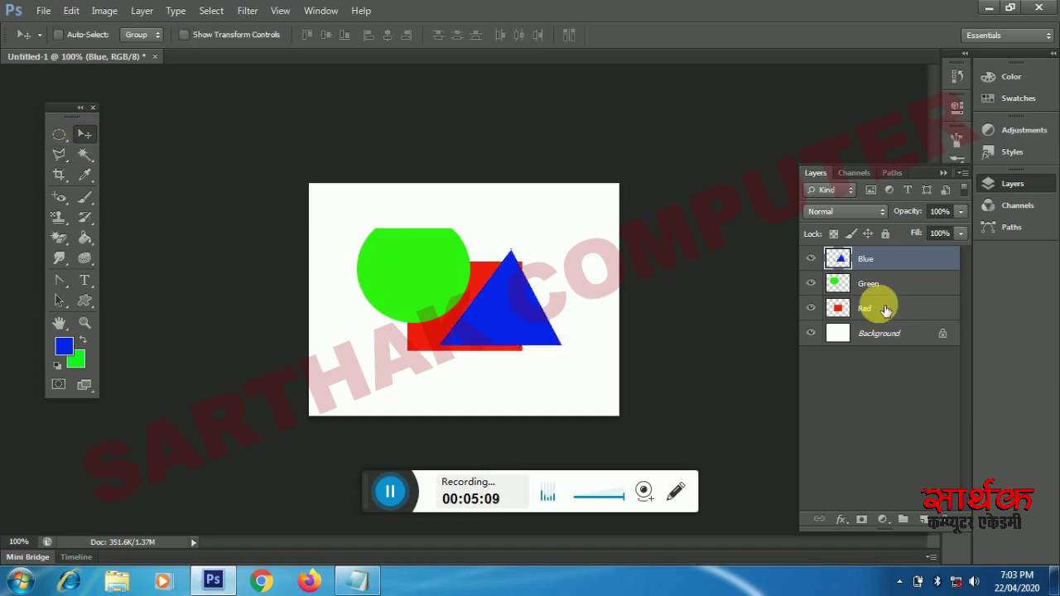
{"action": "key", "text": "super+plus"}
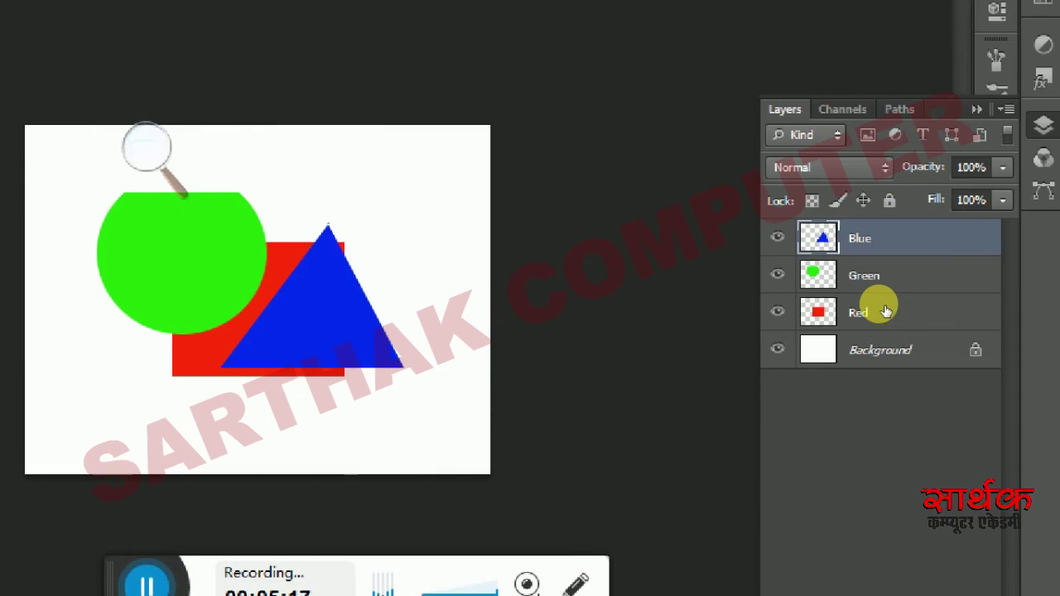
{"action": "key", "text": "super+plus"}
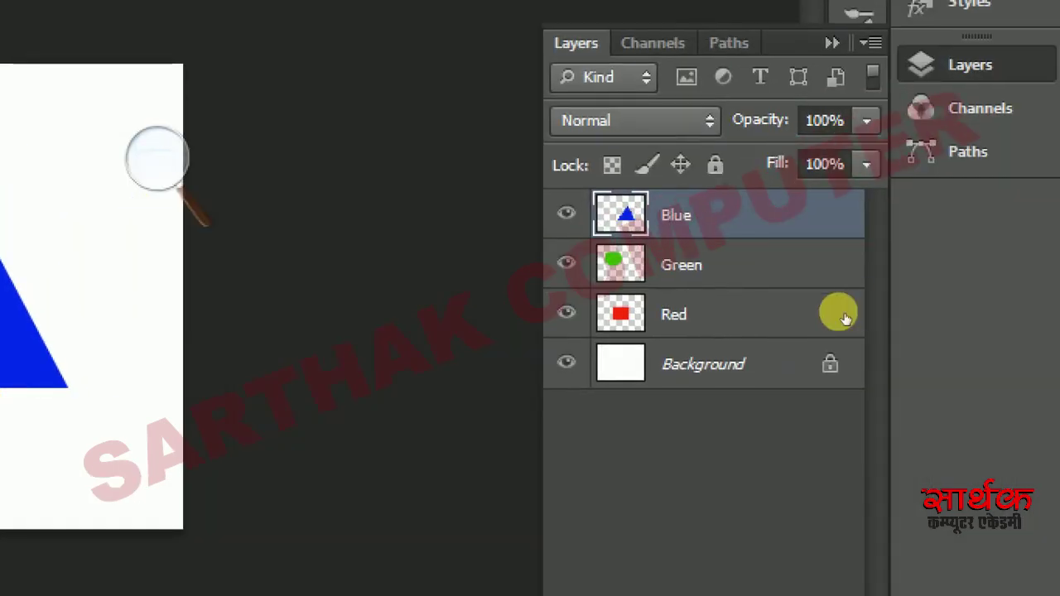
{"action": "left_click", "coordinate": [883, 312]}
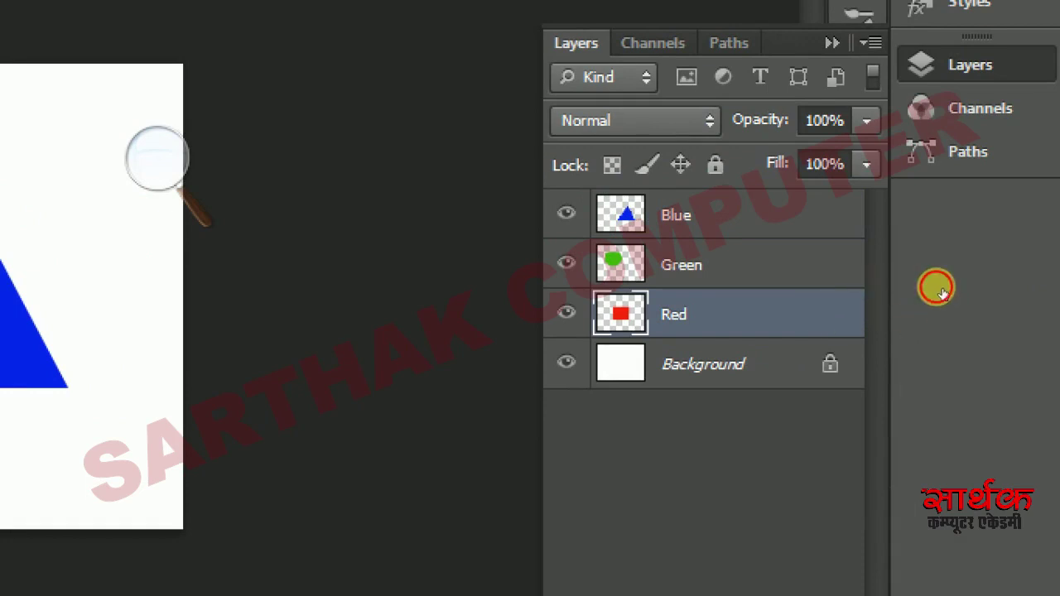
{"action": "key", "text": "alt+bracketright"}
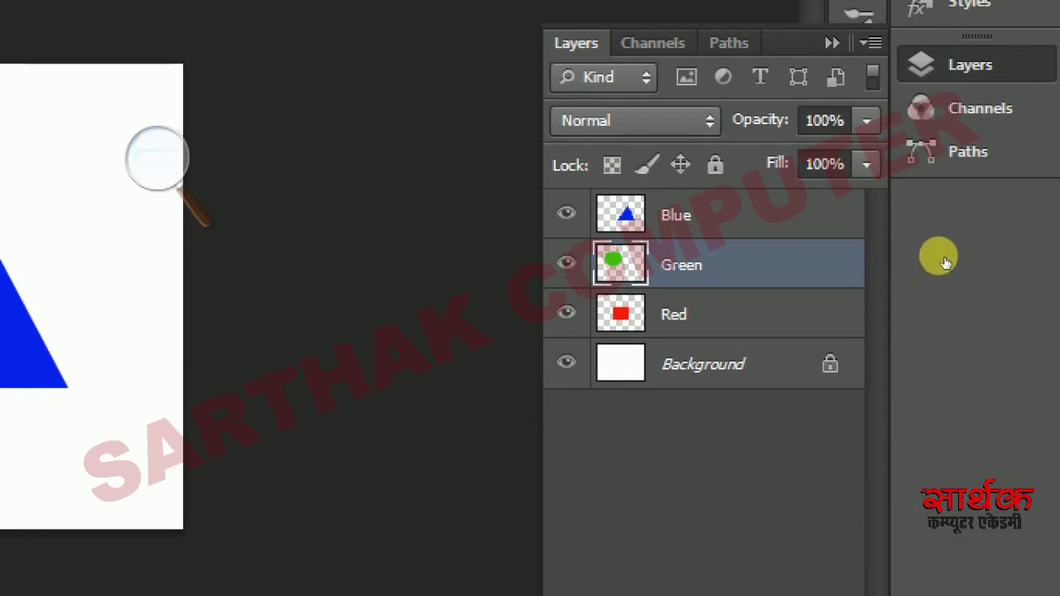
{"action": "key", "text": "alt+bracketright"}
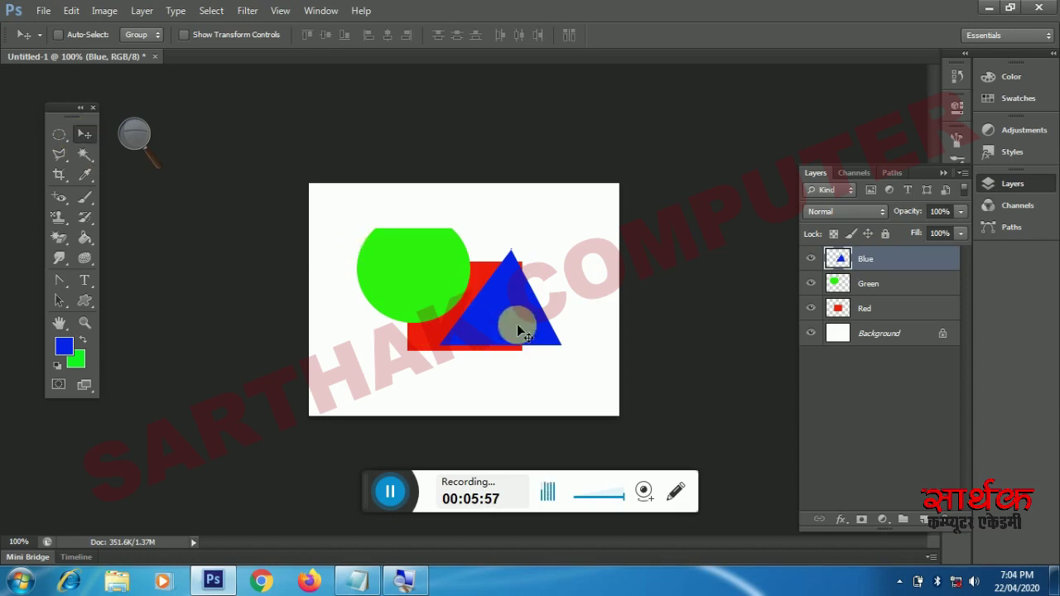
{"action": "left_click_drag", "start_coordinate": [518, 330], "coordinate": [549, 296]}
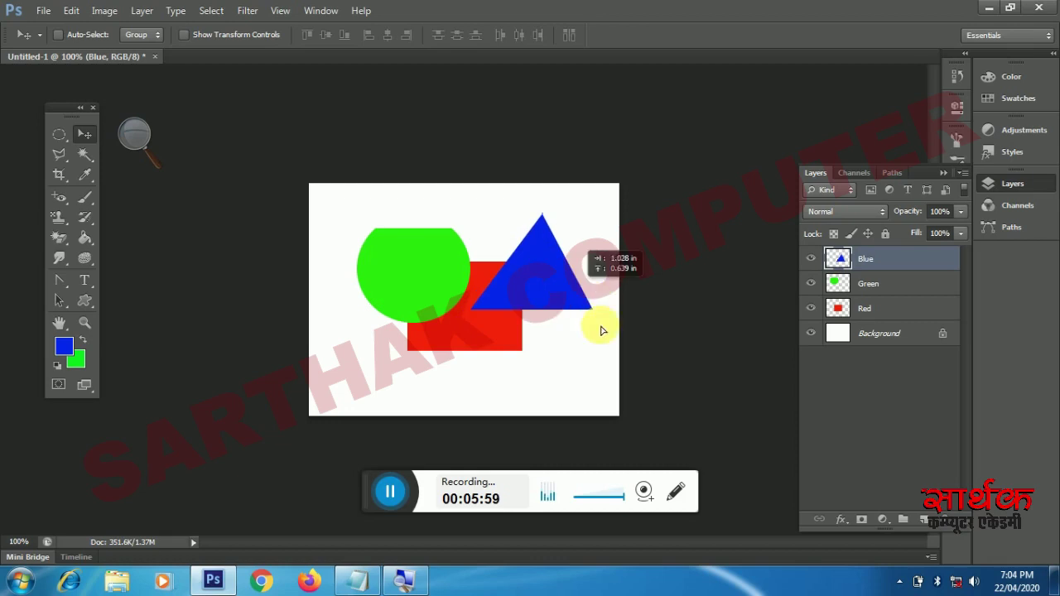
Step: Try several positions for the blue triangle, ending with it on the red square
{"action": "mouse_move", "coordinate": [601, 331]}
{"action": "left_mouse_down"}
{"action": "mouse_move", "coordinate": [372, 298]}
{"action": "mouse_move", "coordinate": [547, 328]}
{"action": "mouse_move", "coordinate": [542, 358]}
{"action": "left_mouse_up"}
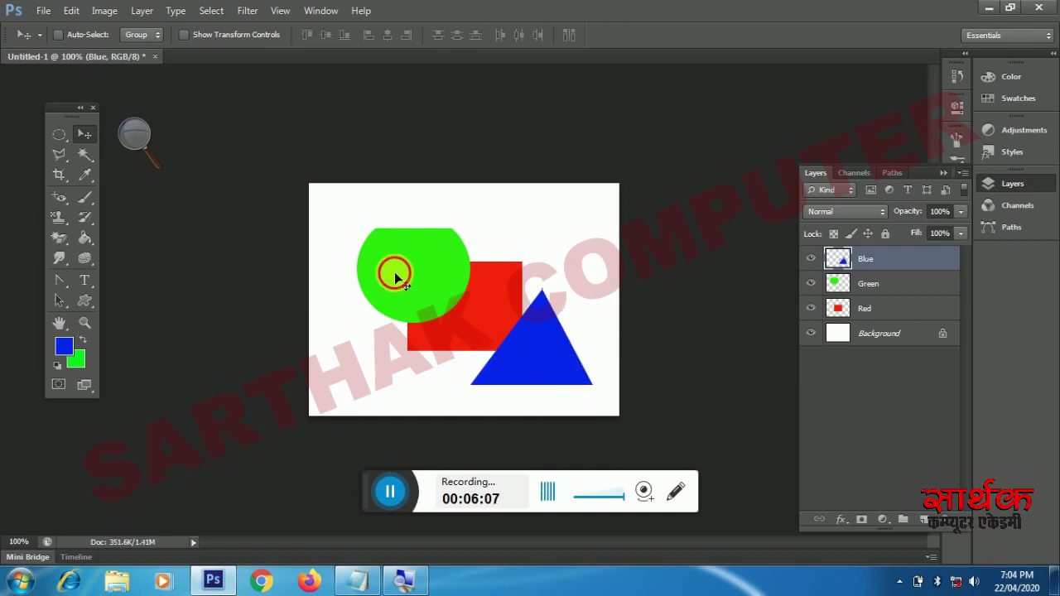
{"action": "mouse_move", "coordinate": [395, 276]}
{"action": "left_mouse_down"}
{"action": "mouse_move", "coordinate": [466, 240]}
{"action": "mouse_move", "coordinate": [346, 249]}
{"action": "left_mouse_up"}
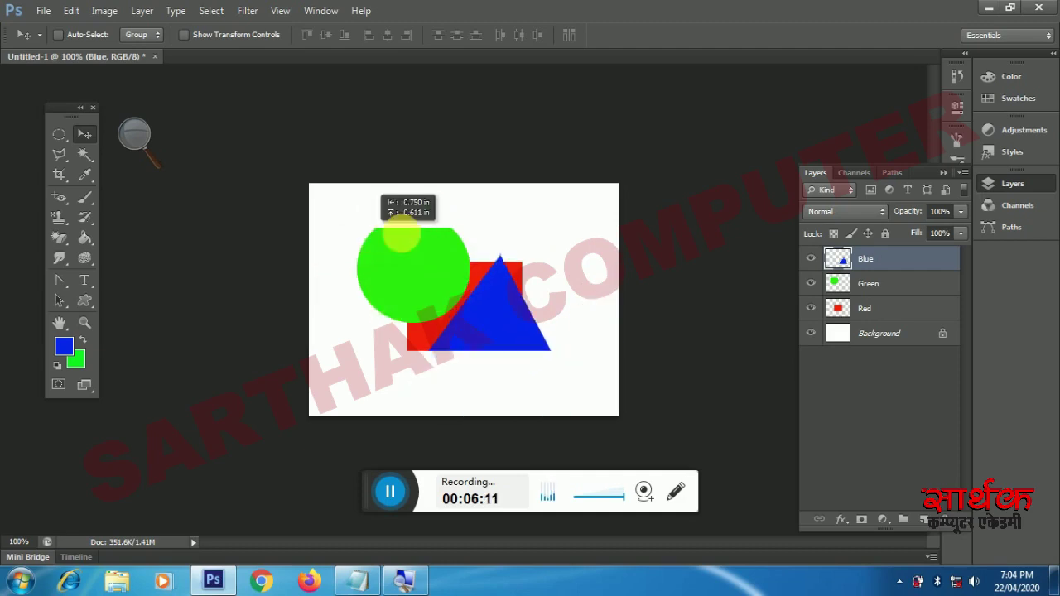
{"action": "left_click_drag", "start_coordinate": [346, 249], "coordinate": [461, 219]}
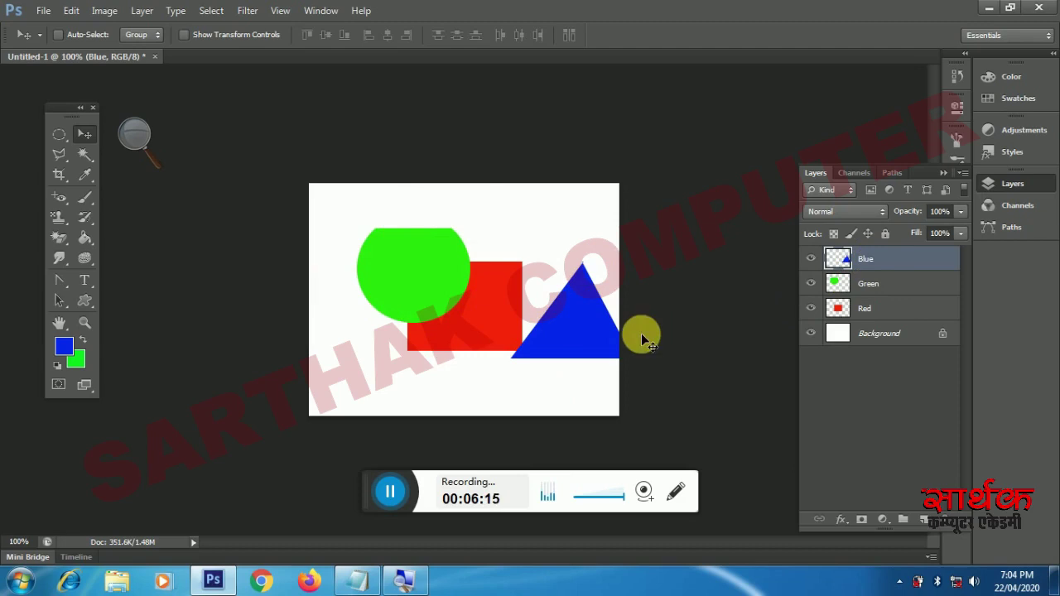
{"action": "left_click_drag", "start_coordinate": [585, 339], "coordinate": [546, 350]}
Step: Shift the green circle left, raise the red rectangle up-right, and overlap the triangle on its edge
{"action": "left_click", "coordinate": [903, 281]}
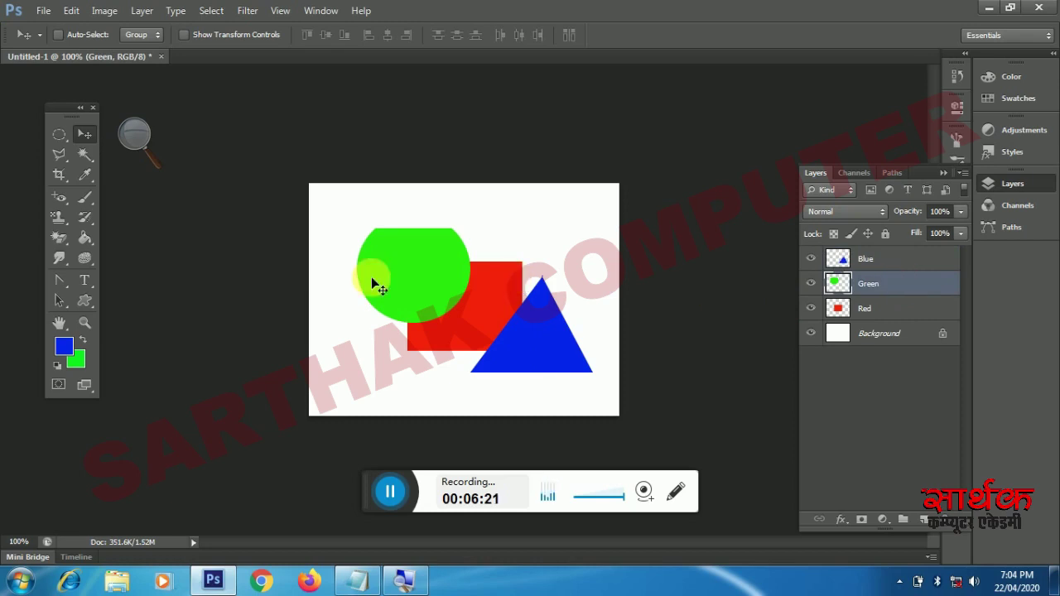
{"action": "mouse_move", "coordinate": [408, 264]}
{"action": "left_mouse_down"}
{"action": "mouse_move", "coordinate": [391, 209]}
{"action": "mouse_move", "coordinate": [368, 274]}
{"action": "mouse_move", "coordinate": [357, 265]}
{"action": "left_mouse_up"}
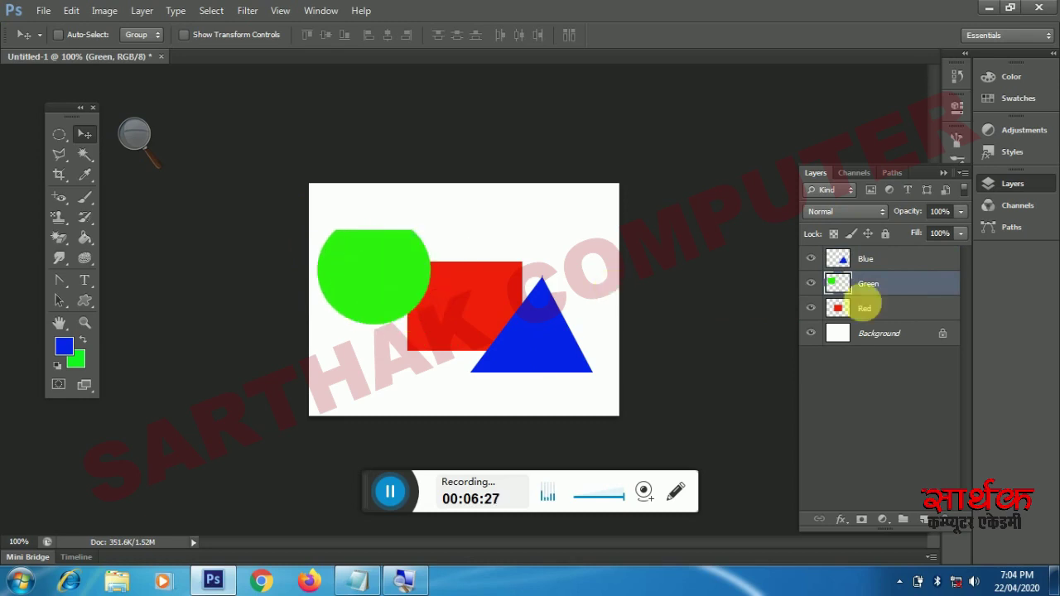
{"action": "left_click", "coordinate": [886, 319]}
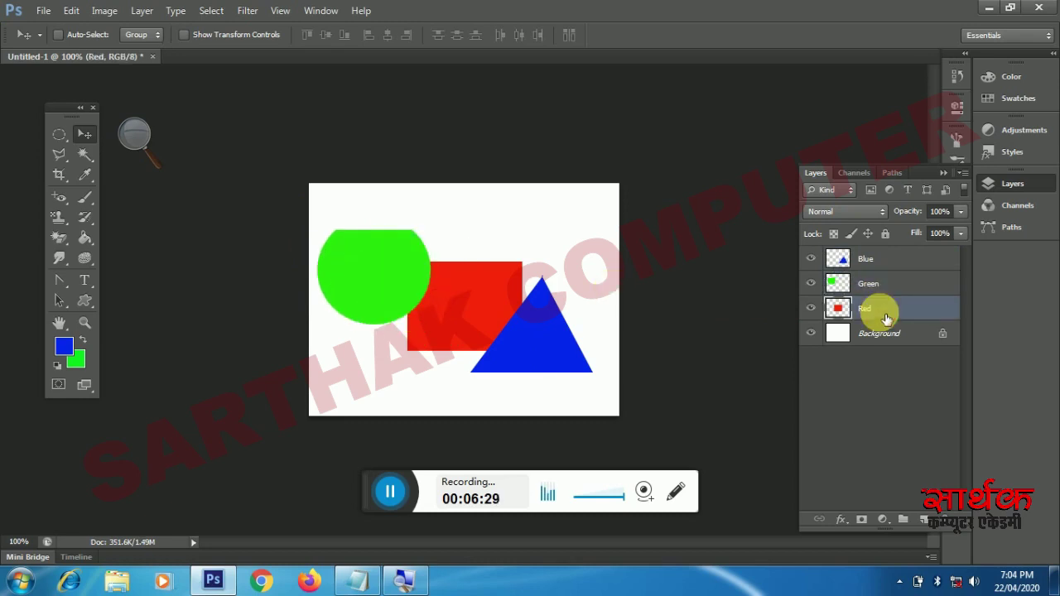
{"action": "mouse_move", "coordinate": [434, 293]}
{"action": "left_mouse_down"}
{"action": "mouse_move", "coordinate": [433, 335]}
{"action": "mouse_move", "coordinate": [476, 265]}
{"action": "left_mouse_up"}
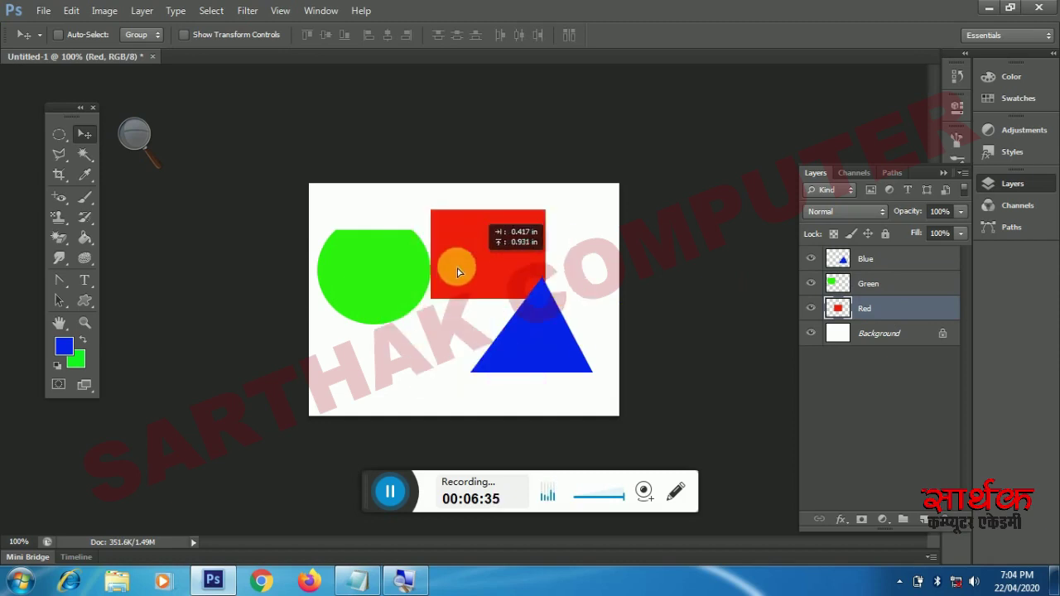
{"action": "left_click_drag", "start_coordinate": [476, 265], "coordinate": [458, 274]}
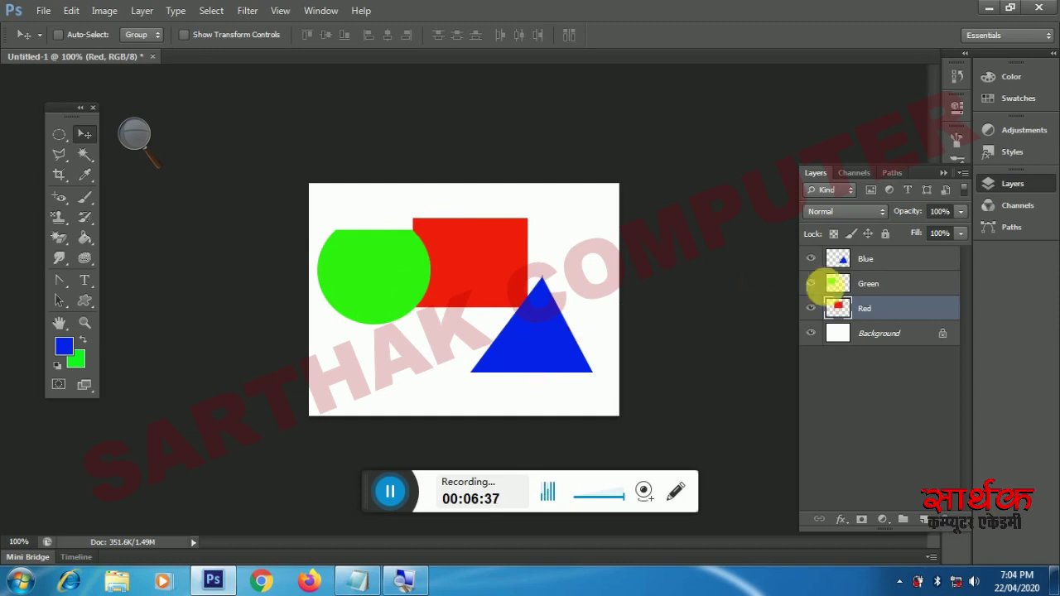
{"action": "left_click", "coordinate": [871, 258]}
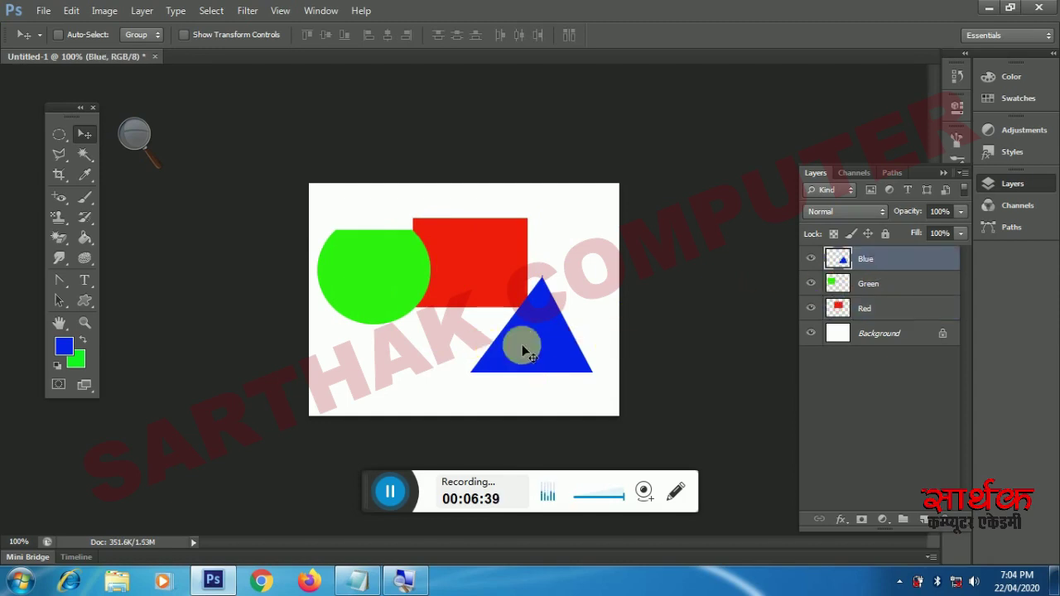
{"action": "left_click_drag", "start_coordinate": [519, 342], "coordinate": [477, 325]}
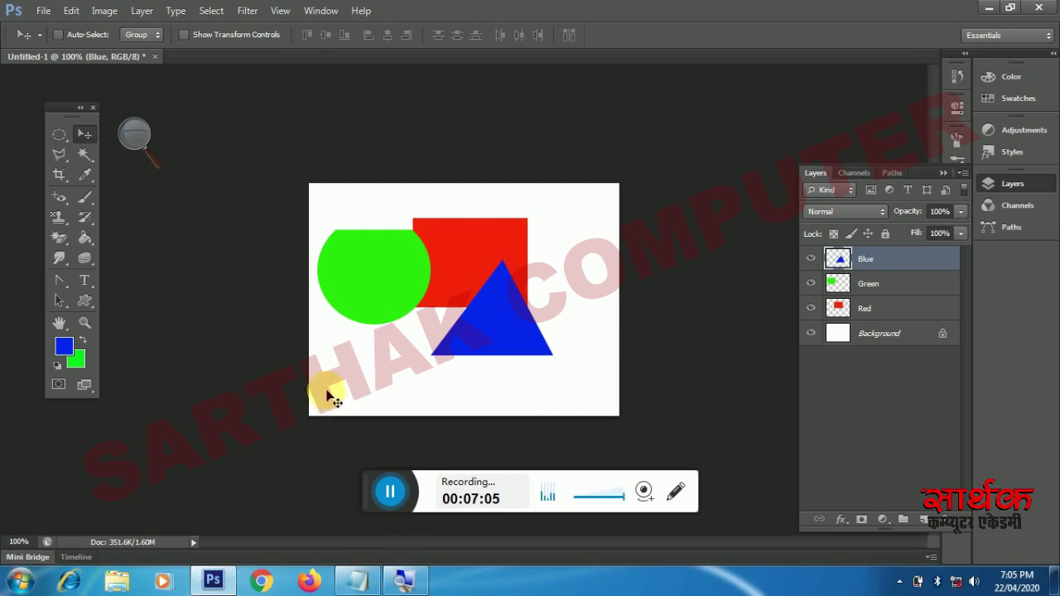
Step: Highlight the 'Use of Layers' line in the Notepad list, then return to Photoshop
{"action": "left_click", "coordinate": [361, 579]}
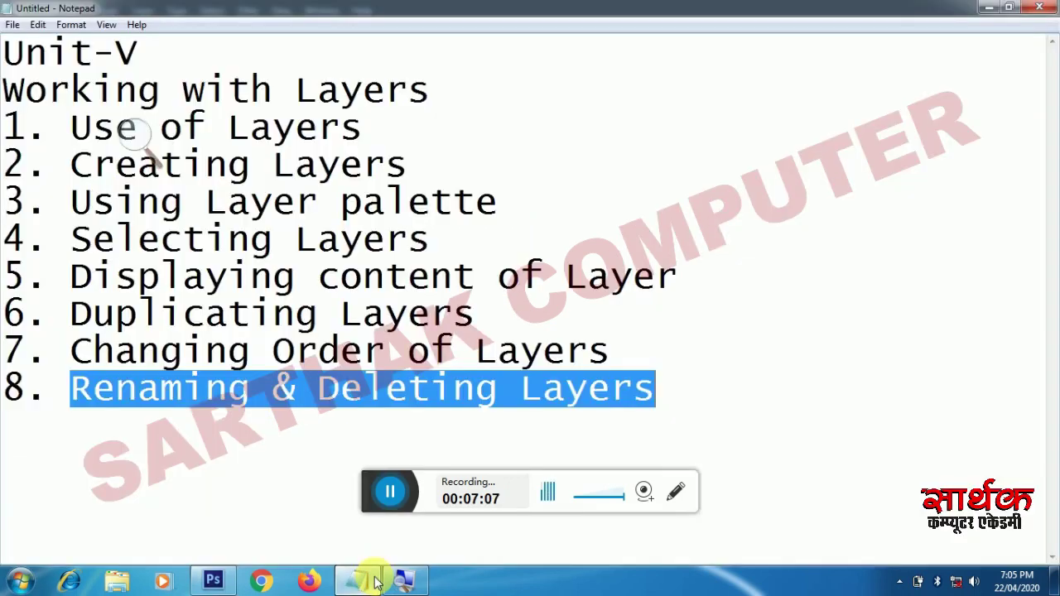
{"action": "left_click_drag", "start_coordinate": [71, 128], "coordinate": [365, 126]}
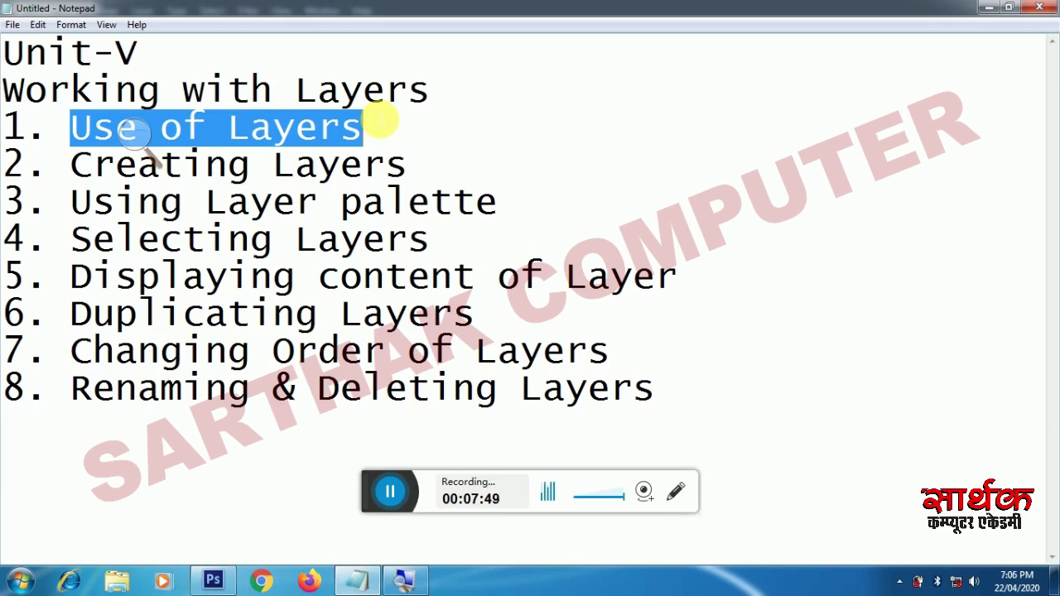
{"action": "left_click", "coordinate": [213, 582]}
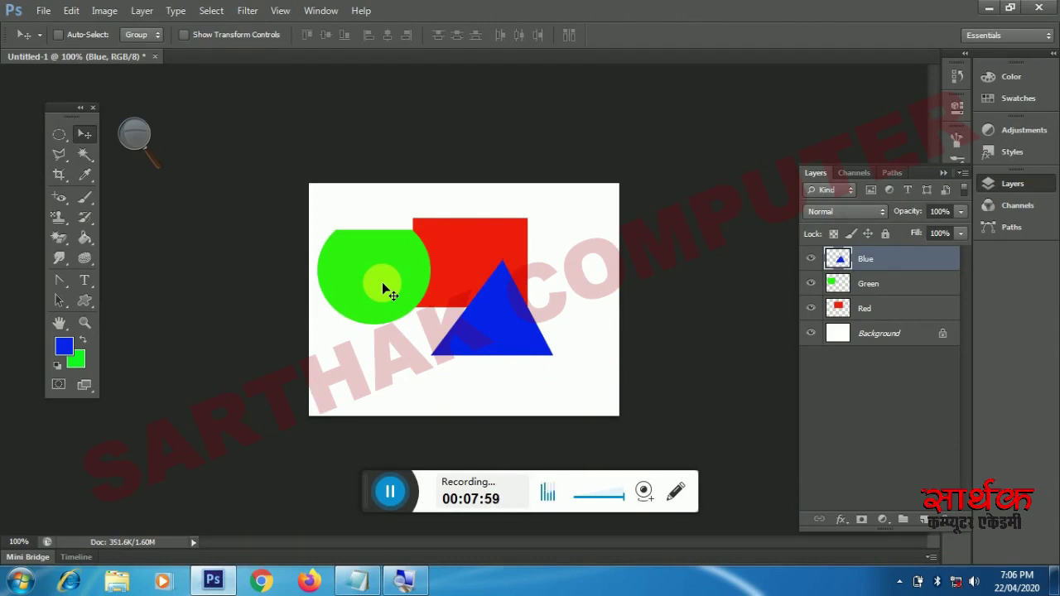
Step: Highlight the 'Creating Layers' line in Notepad and bring Photoshop back to the front
{"action": "left_click", "coordinate": [355, 578]}
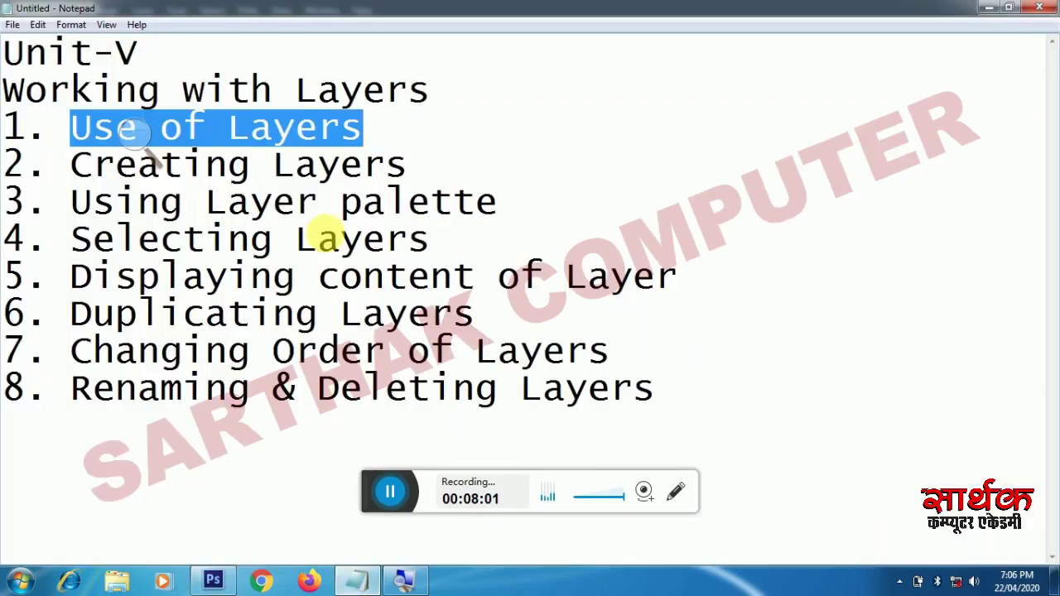
{"action": "left_click_drag", "start_coordinate": [49, 166], "coordinate": [411, 174]}
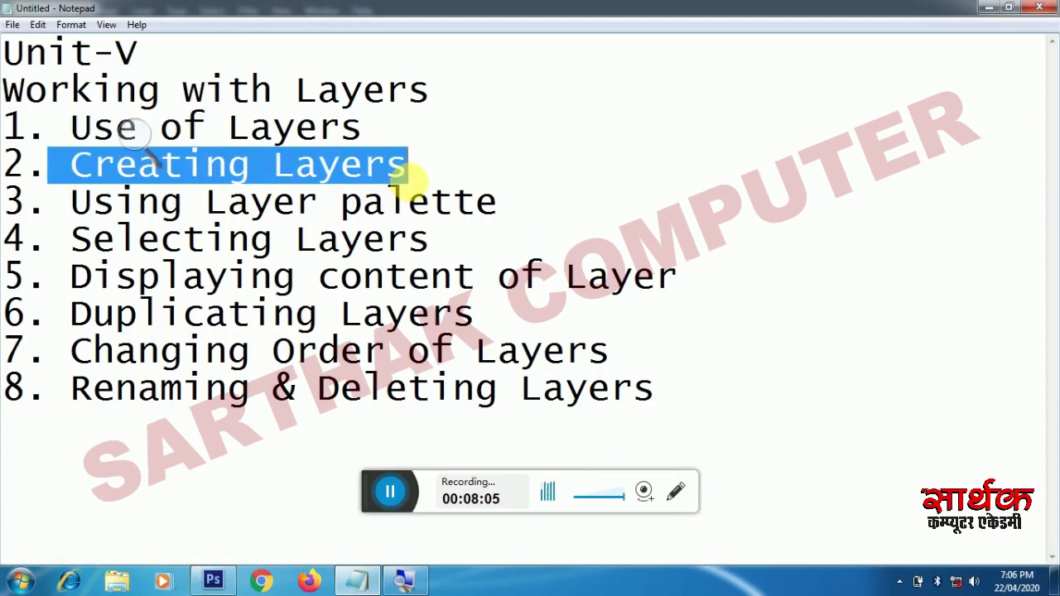
{"action": "left_click", "coordinate": [208, 582]}
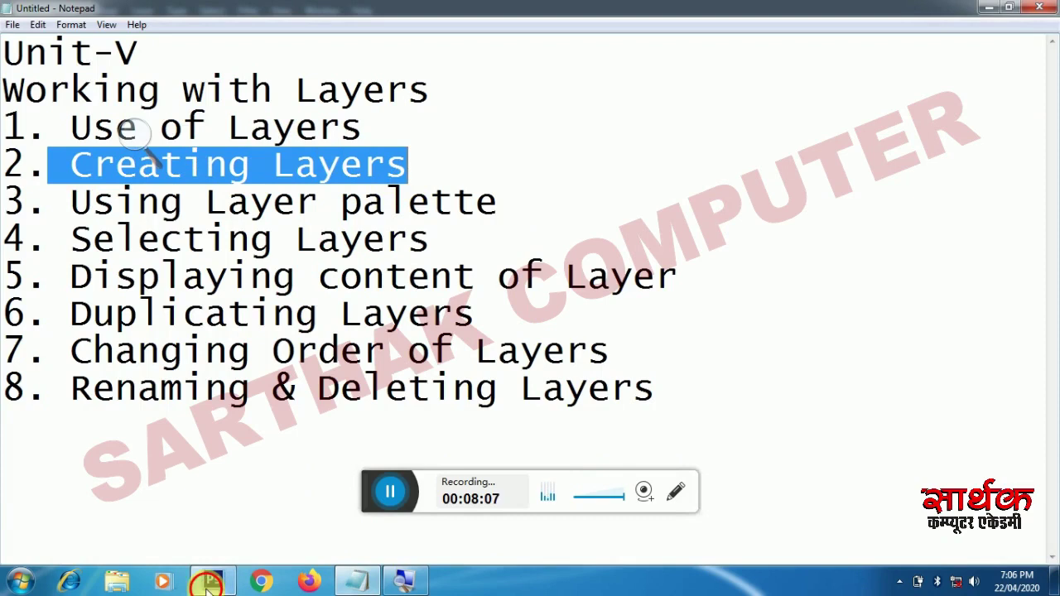
{"action": "left_click", "coordinate": [141, 11]}
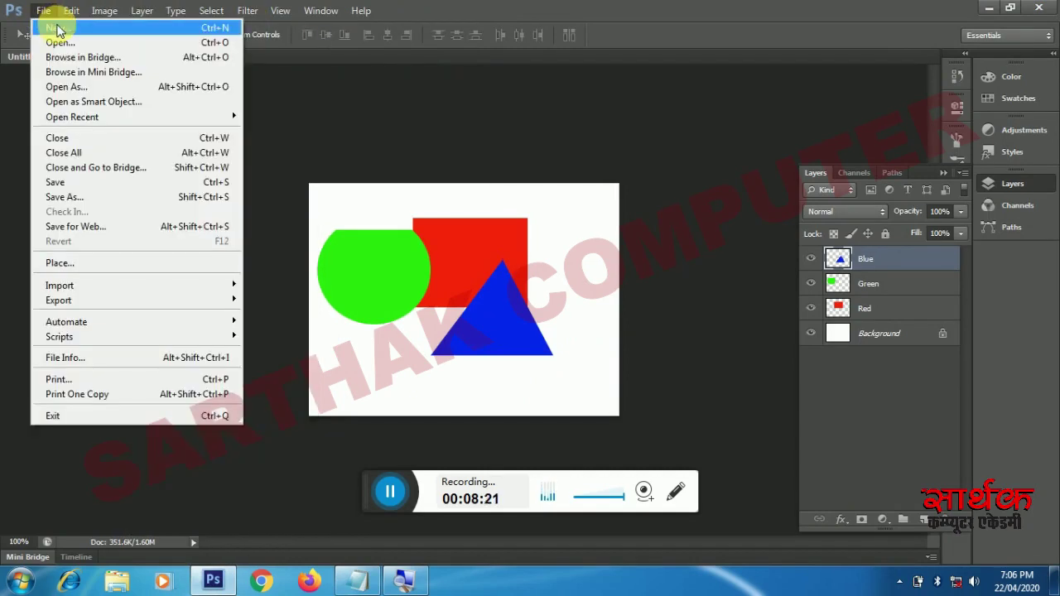
Step: Browse the Edit and Layer > New menus, then minimize Photoshop to show Notepad
{"action": "left_click", "coordinate": [43, 10]}
{"action": "left_click", "coordinate": [71, 9]}
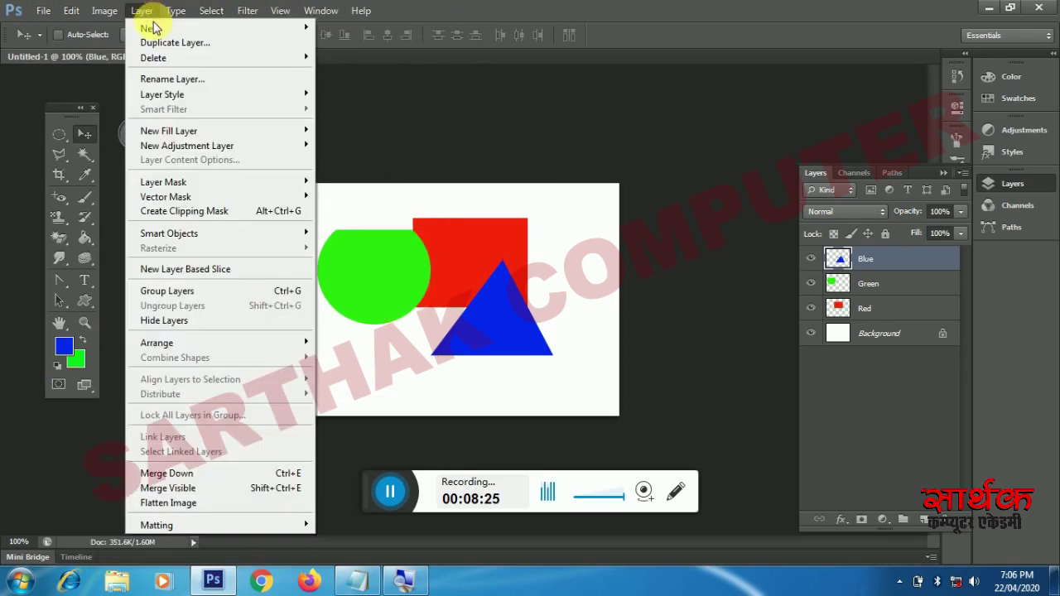
{"action": "mouse_move", "coordinate": [207, 29]}
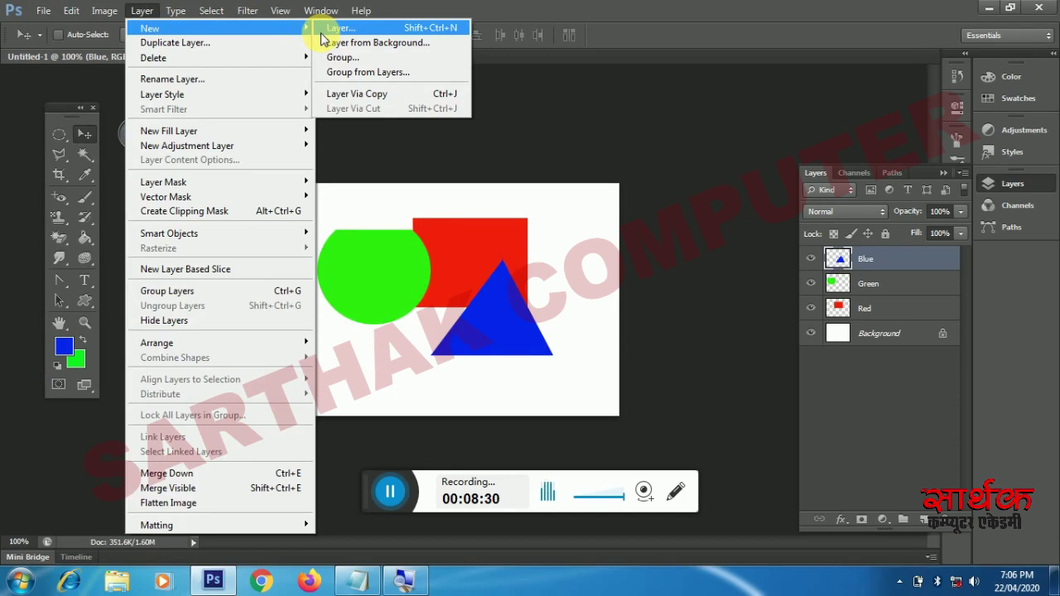
{"action": "left_click", "coordinate": [222, 582]}
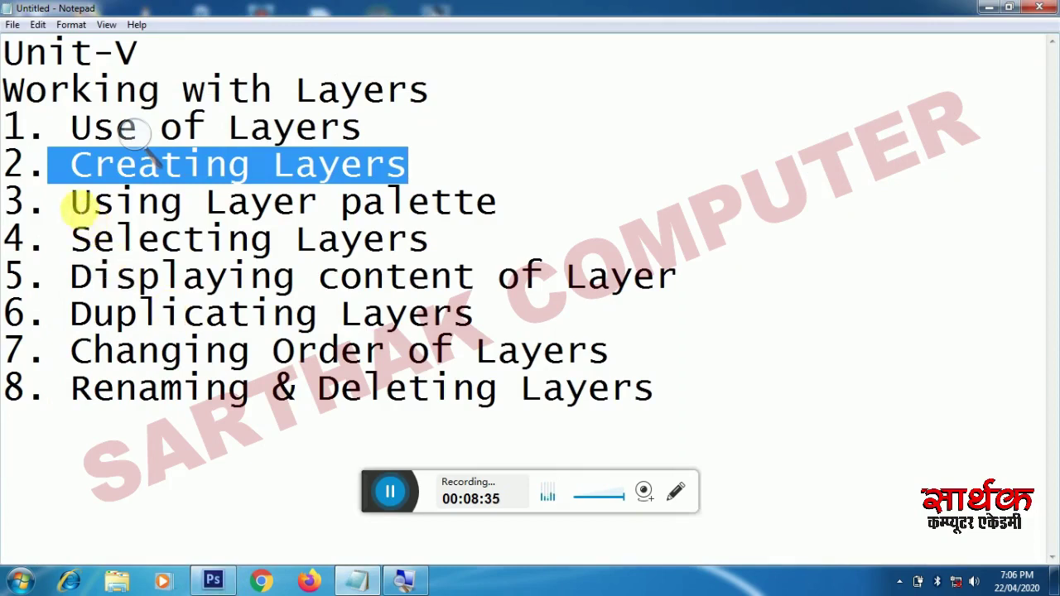
Step: Highlight the 'Using Layer palette' topic in Notepad and switch back to Photoshop
{"action": "left_click_drag", "start_coordinate": [70, 202], "coordinate": [499, 201]}
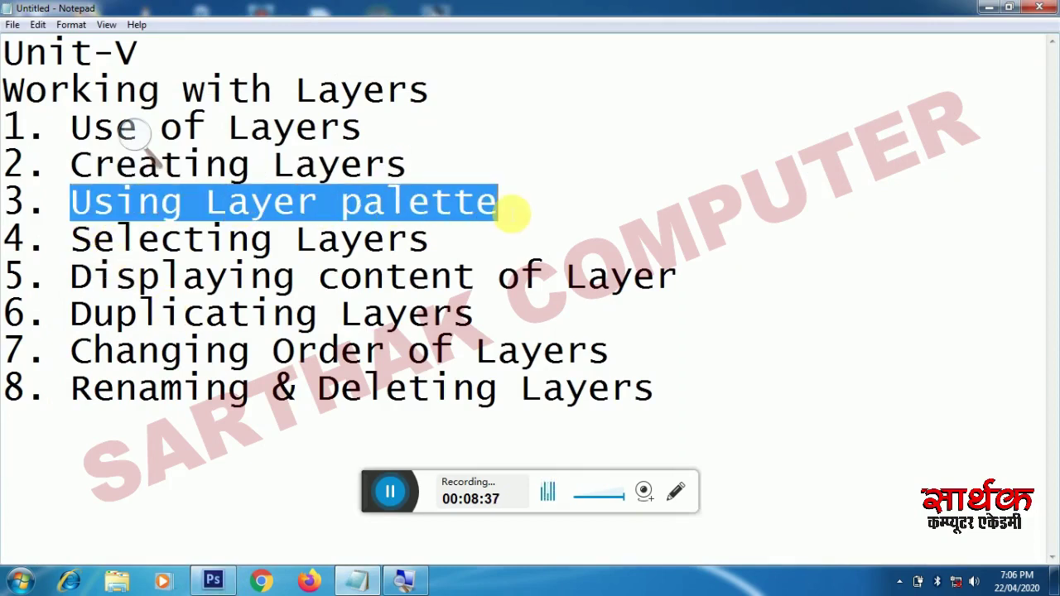
{"action": "left_click", "coordinate": [207, 579]}
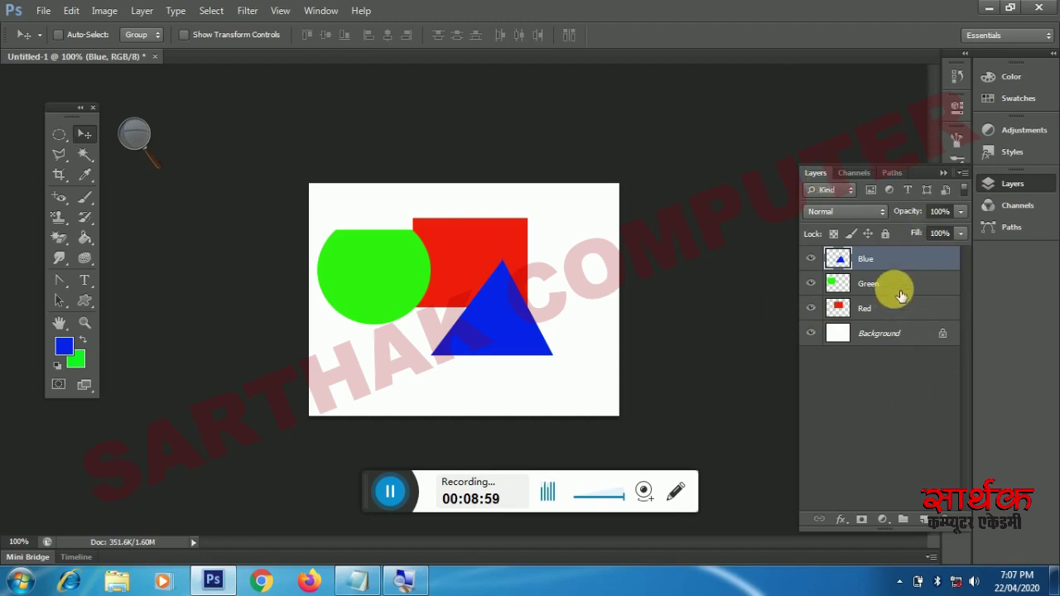
Step: Toggle the Layers panel off and on with F7, browse the Window menu, then switch to Notepad
{"action": "key", "text": "F7"}
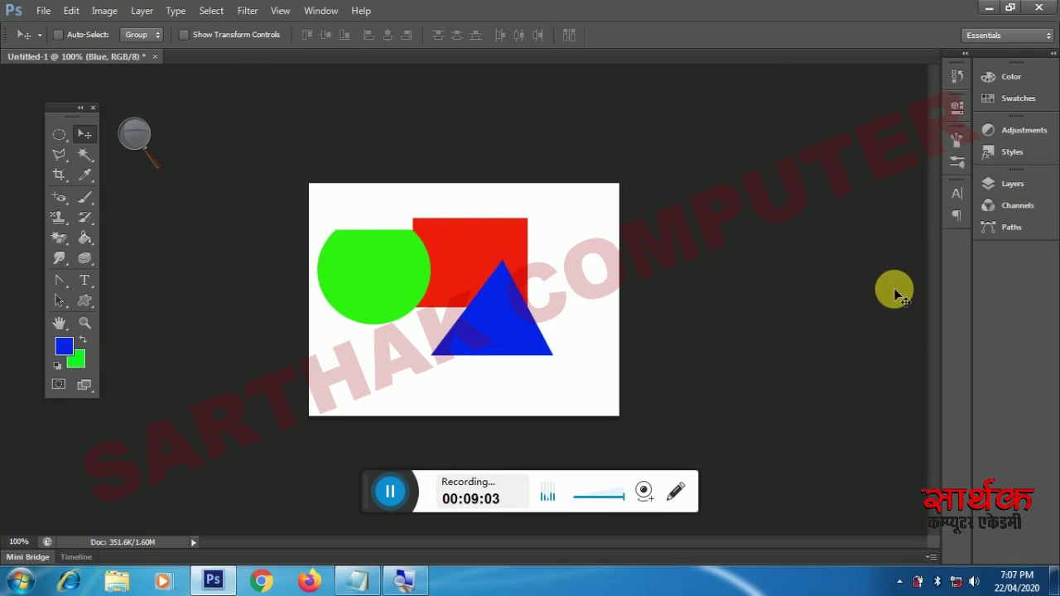
{"action": "key", "text": "F7"}
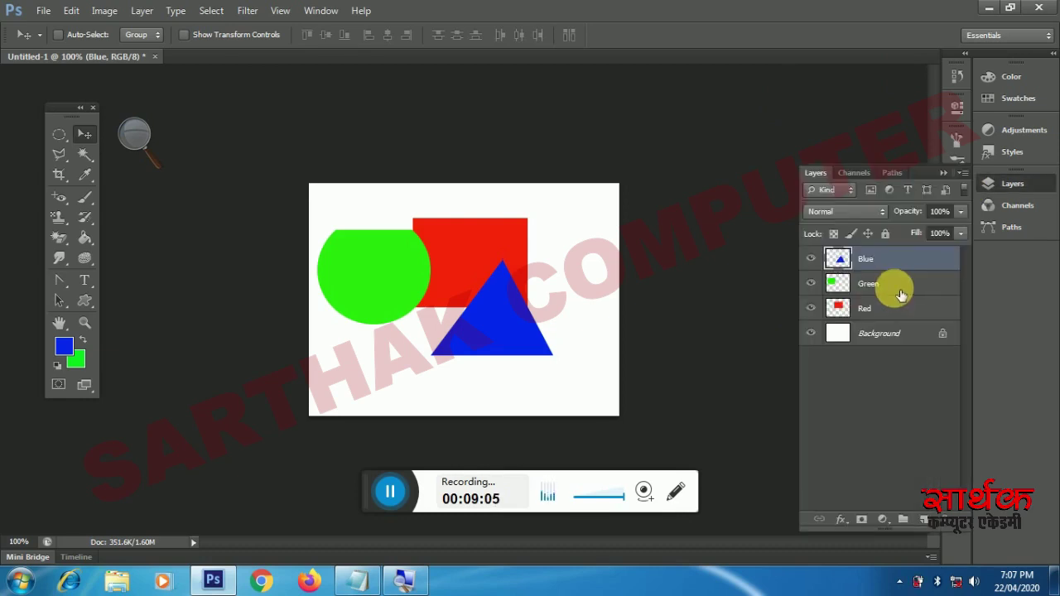
{"action": "left_click", "coordinate": [320, 15]}
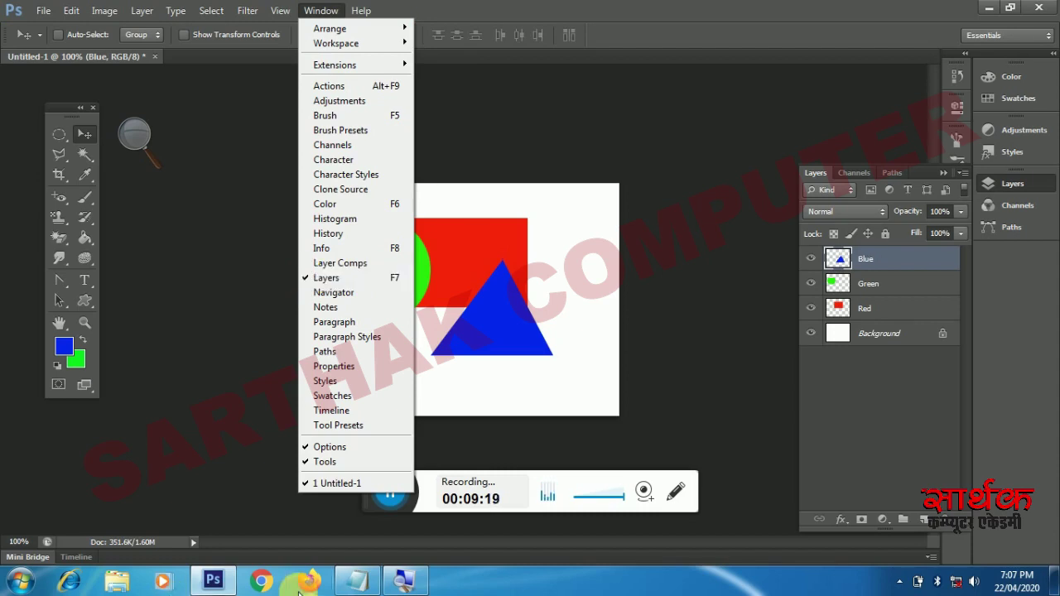
{"action": "left_click", "coordinate": [213, 579]}
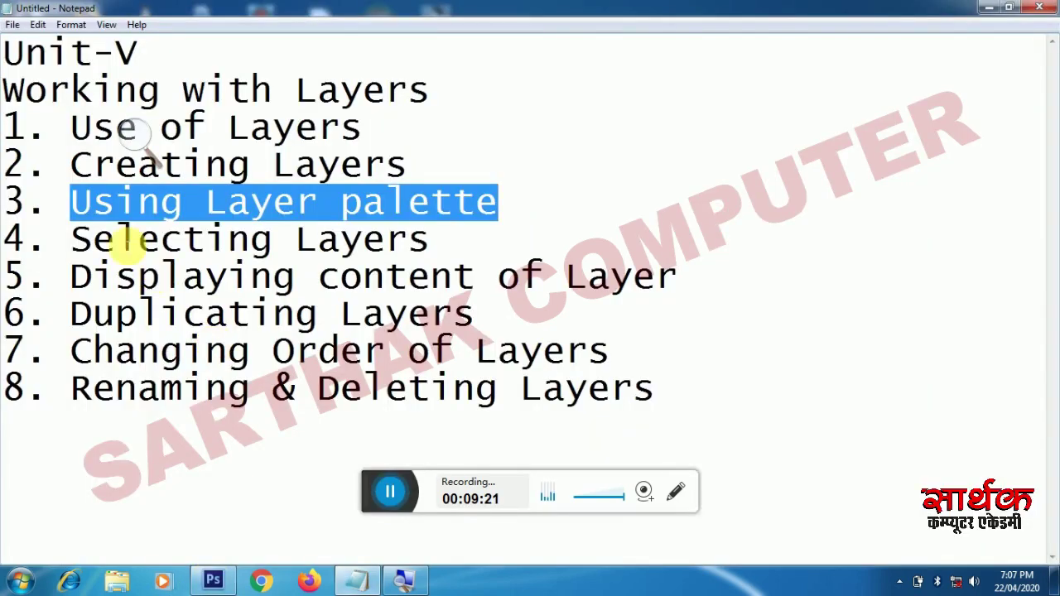
Step: Highlight the 'Selecting Layers' topic in Notepad and return to the Photoshop document
{"action": "left_click_drag", "start_coordinate": [71, 238], "coordinate": [436, 235]}
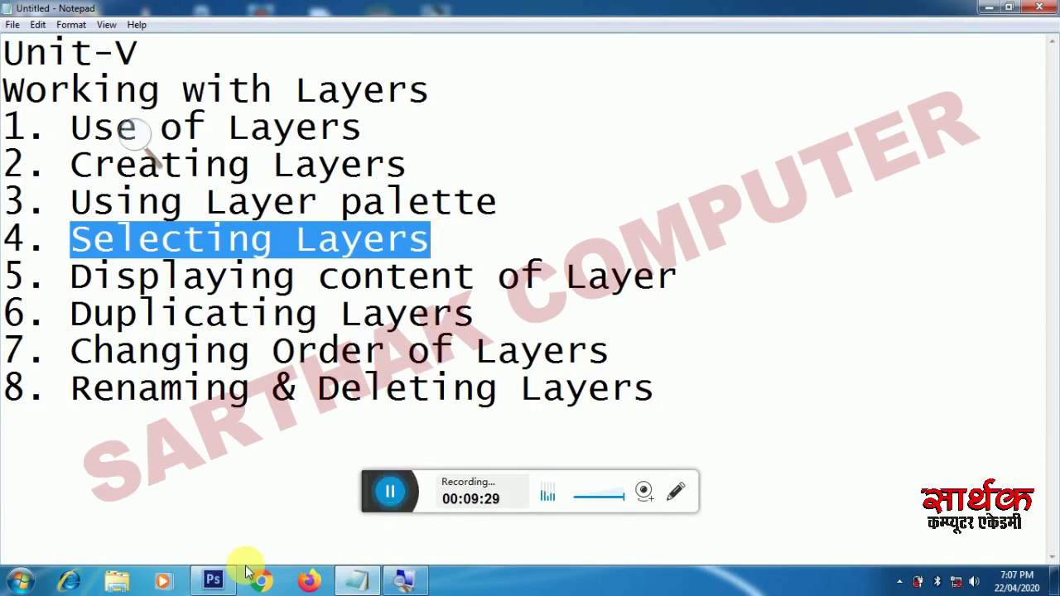
{"action": "left_click", "coordinate": [213, 579]}
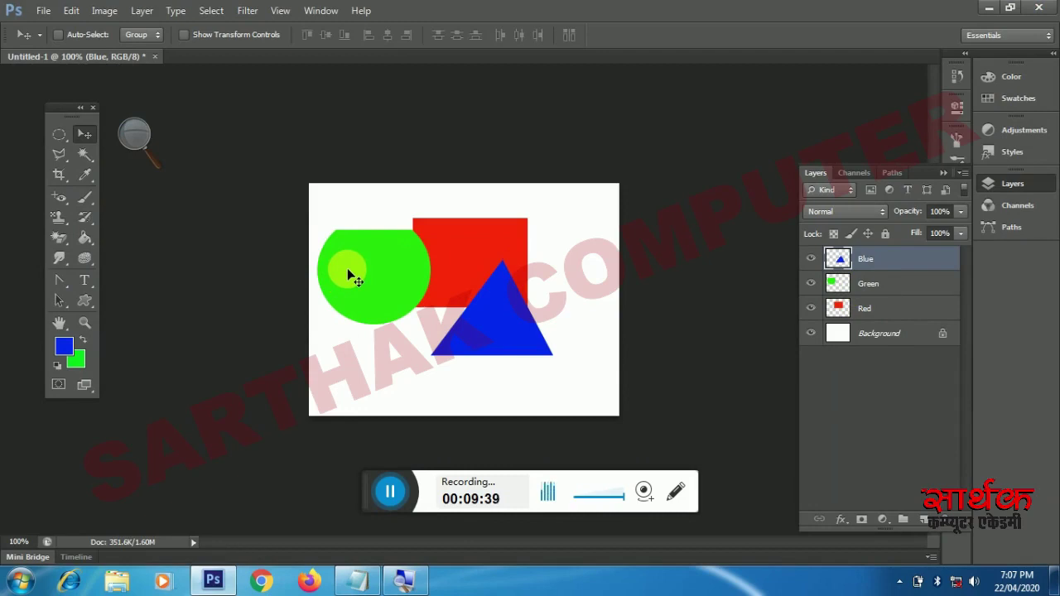
Step: Choose the Polygonal Lasso tool and make the Green, Red, then Blue layers active in turn
{"action": "left_click", "coordinate": [58, 162]}
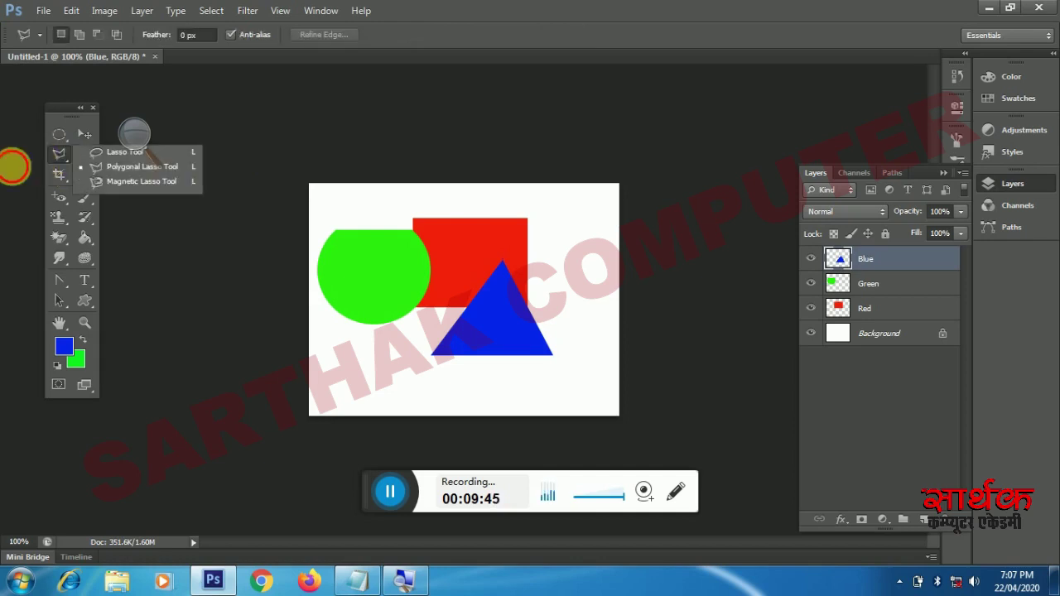
{"action": "left_click", "coordinate": [12, 164]}
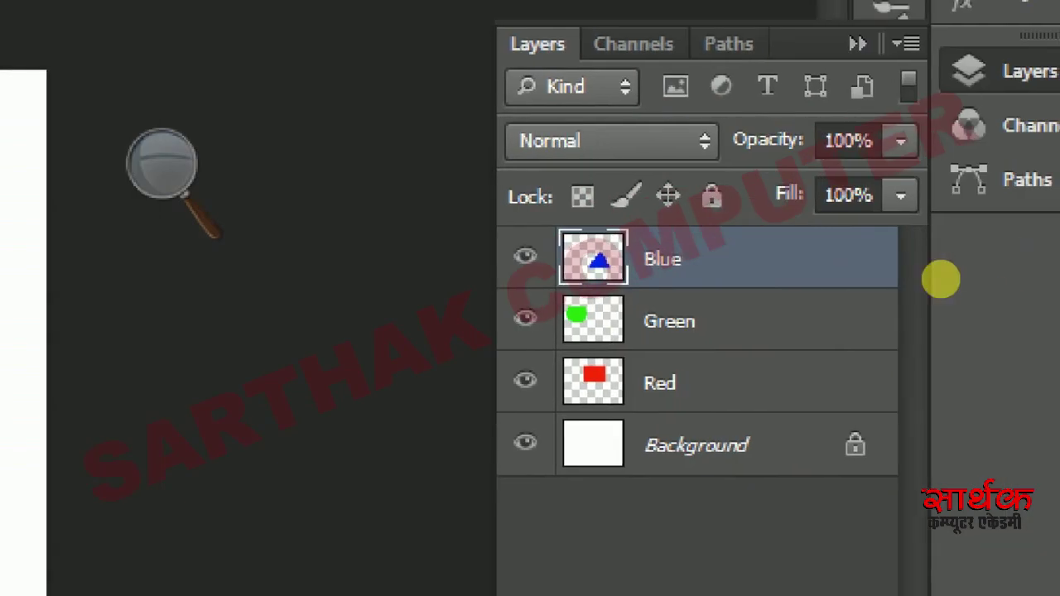
{"action": "left_click", "coordinate": [892, 294]}
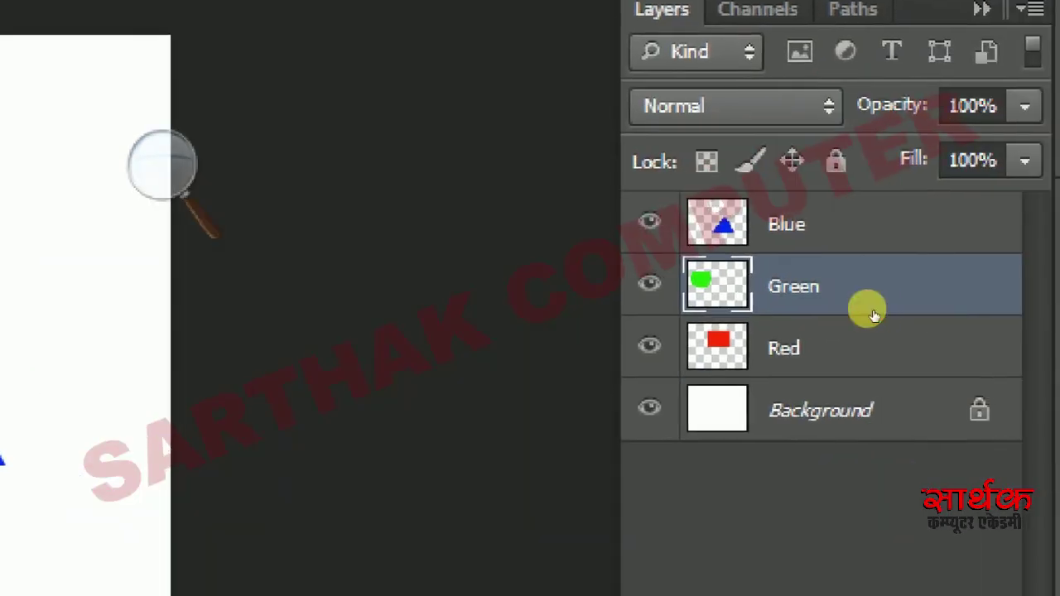
{"action": "left_click", "coordinate": [862, 327]}
{"action": "left_click", "coordinate": [845, 241]}
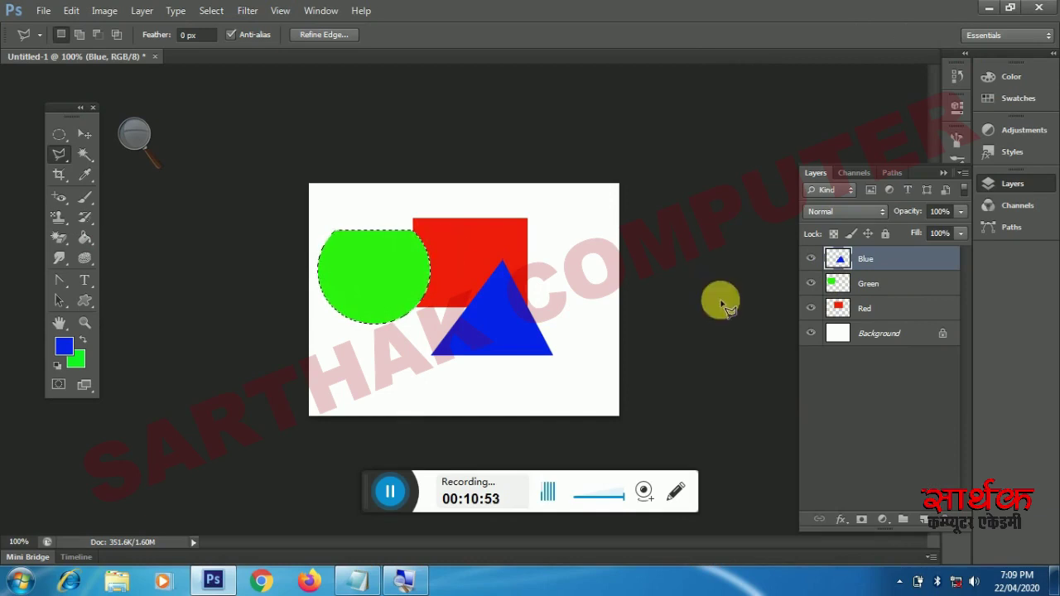
Step: Load the Red, then Blue, then Red layer outlines as selections, ending on the rectangle
{"action": "left_click", "coordinate": [843, 310], "text": "ctrl"}
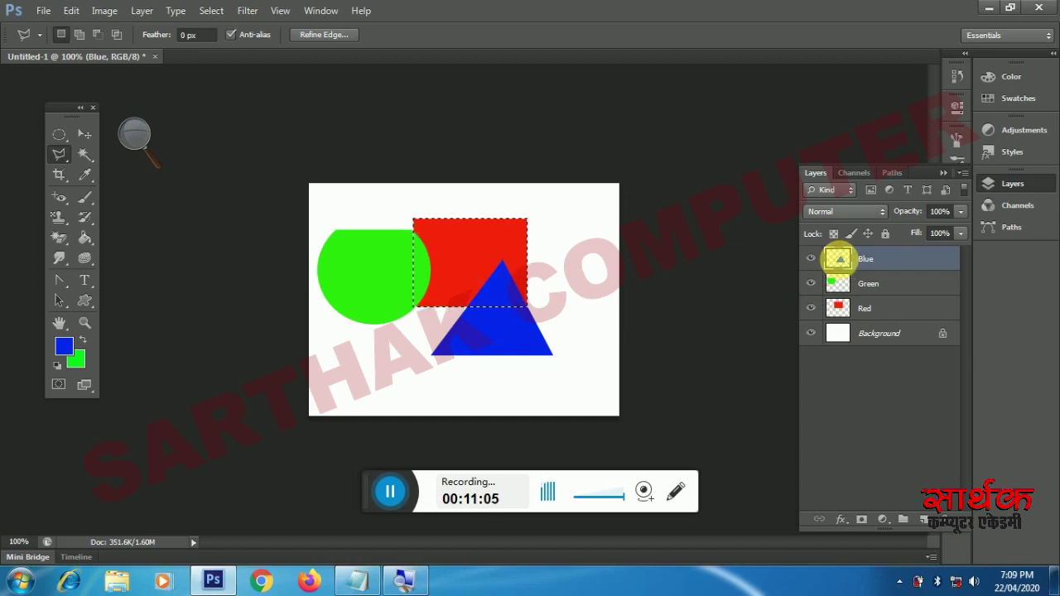
{"action": "left_click", "coordinate": [844, 262], "text": "ctrl"}
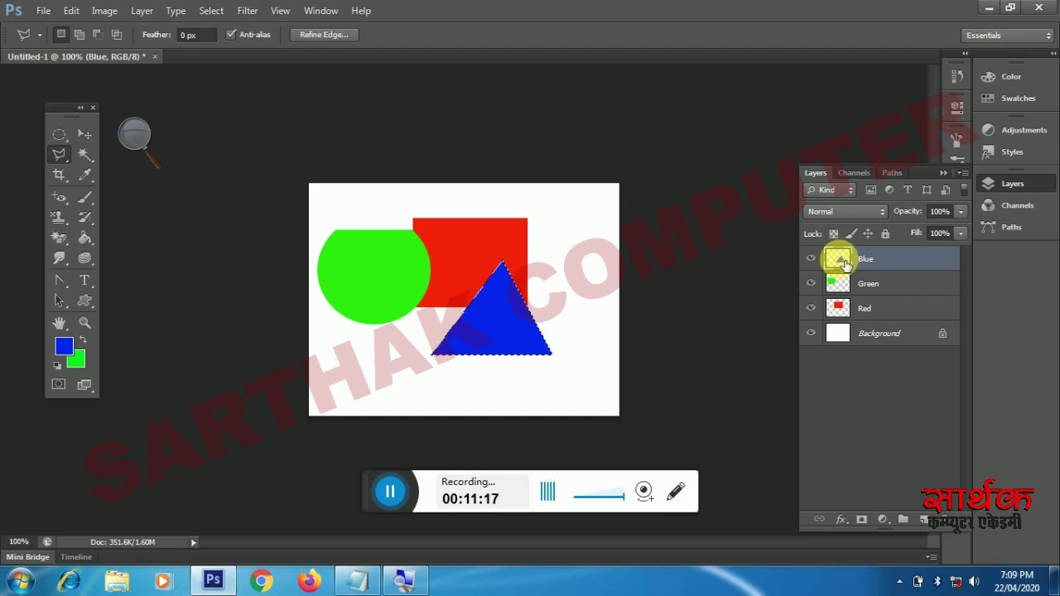
{"action": "left_click", "coordinate": [838, 308], "text": "ctrl"}
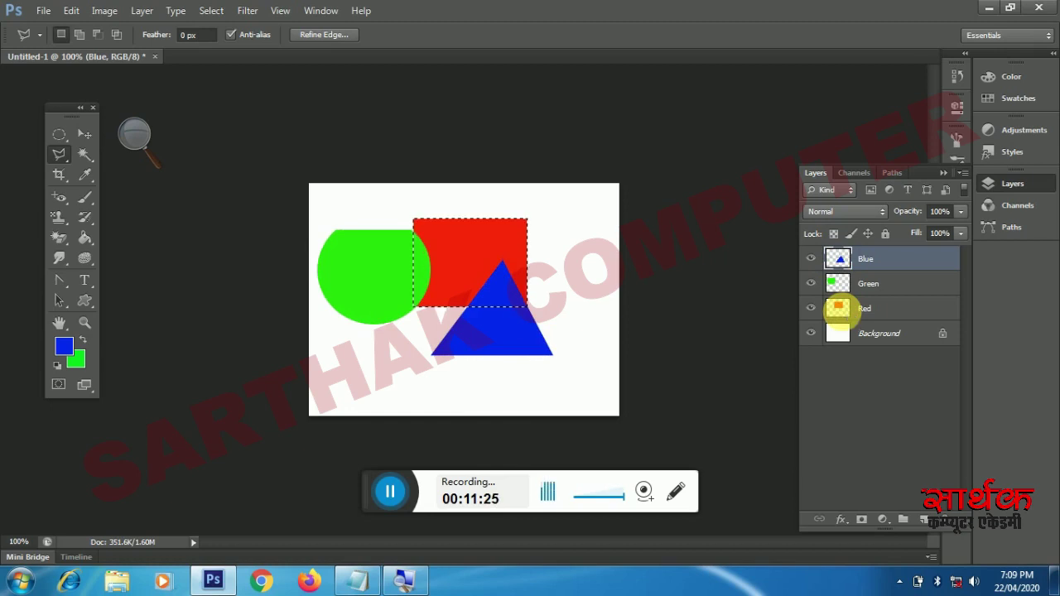
Step: Highlight the 'Displaying content of Layer' topic on line 5 of Notepad, then return to Photoshop
{"action": "left_click", "coordinate": [346, 578]}
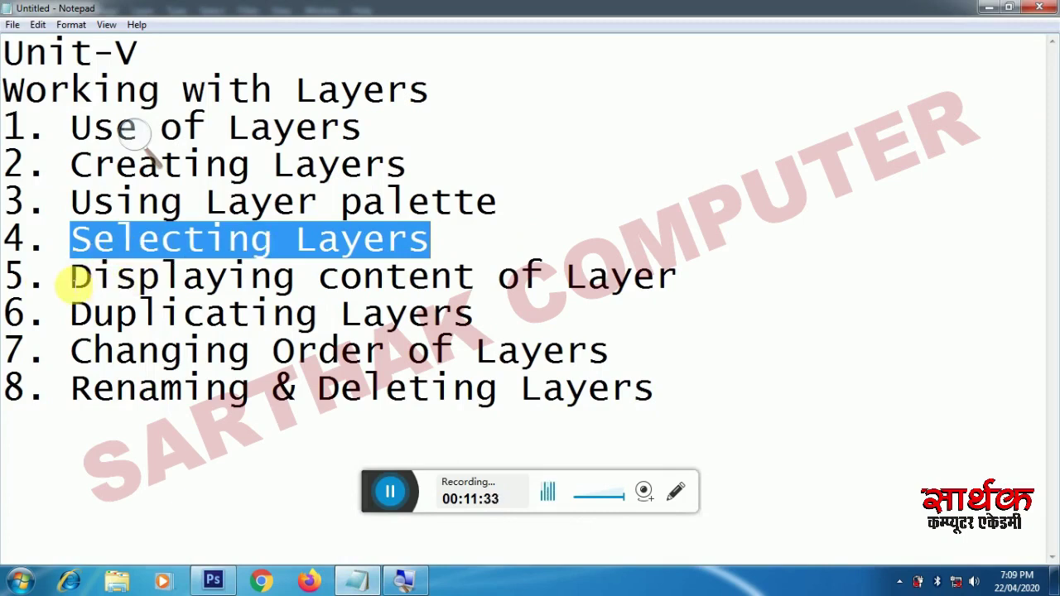
{"action": "mouse_move", "coordinate": [72, 278]}
{"action": "left_mouse_down"}
{"action": "mouse_move", "coordinate": [282, 267]}
{"action": "mouse_move", "coordinate": [693, 279]}
{"action": "left_mouse_up"}
{"action": "left_click", "coordinate": [680, 282]}
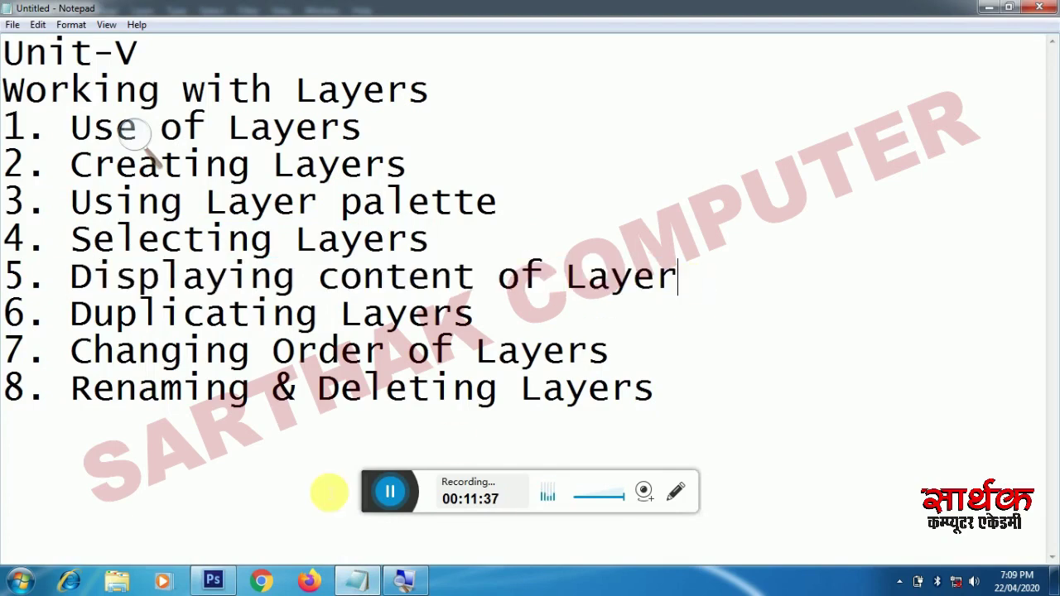
{"action": "left_click", "coordinate": [213, 580]}
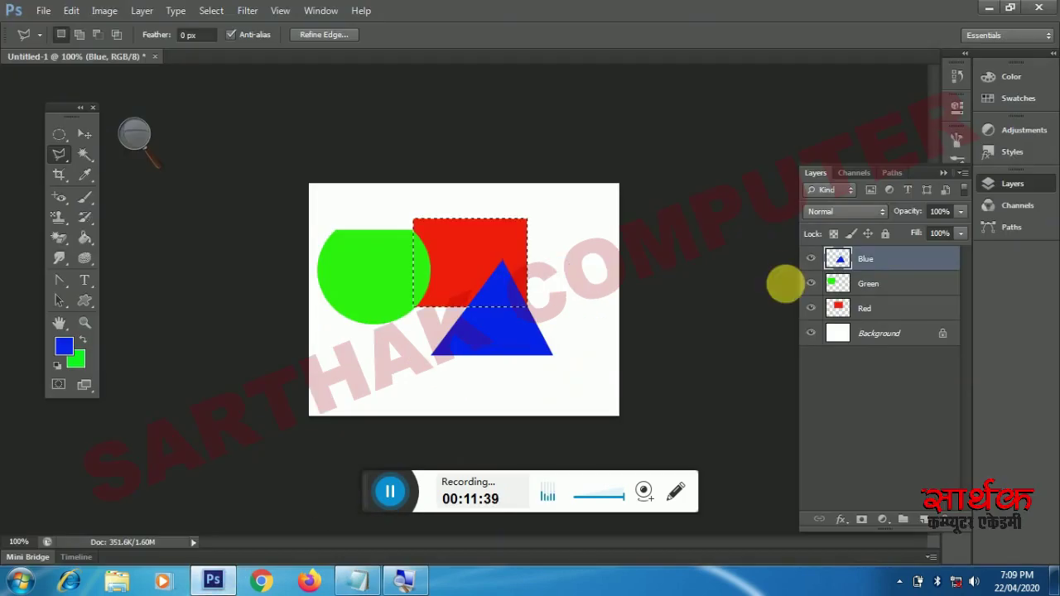
Step: Deselect the red rectangle with Ctrl+D and make the Red layer active
{"action": "key", "text": "ctrl+d"}
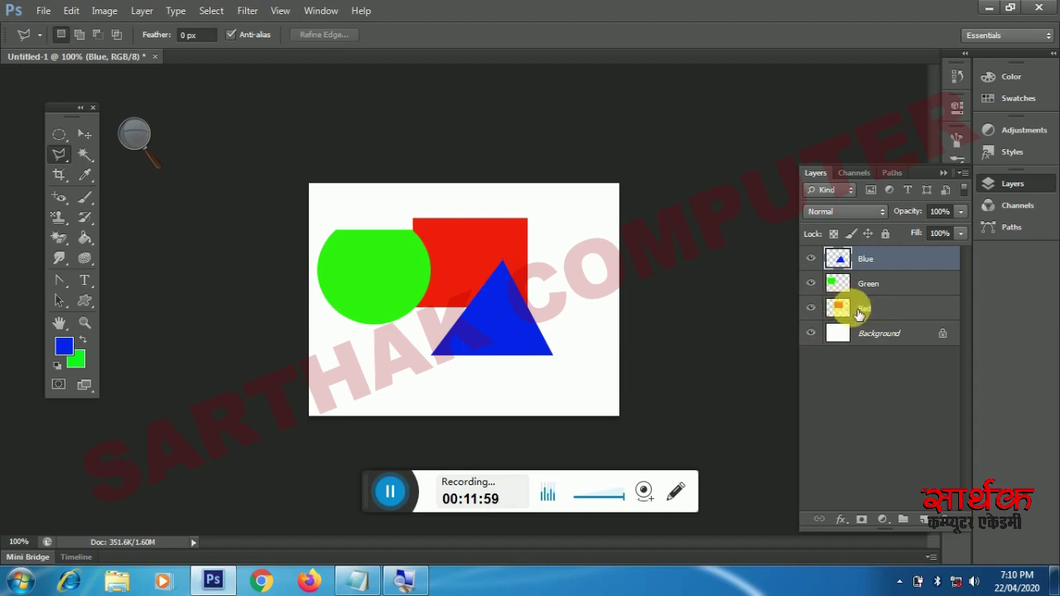
{"action": "left_click", "coordinate": [870, 310]}
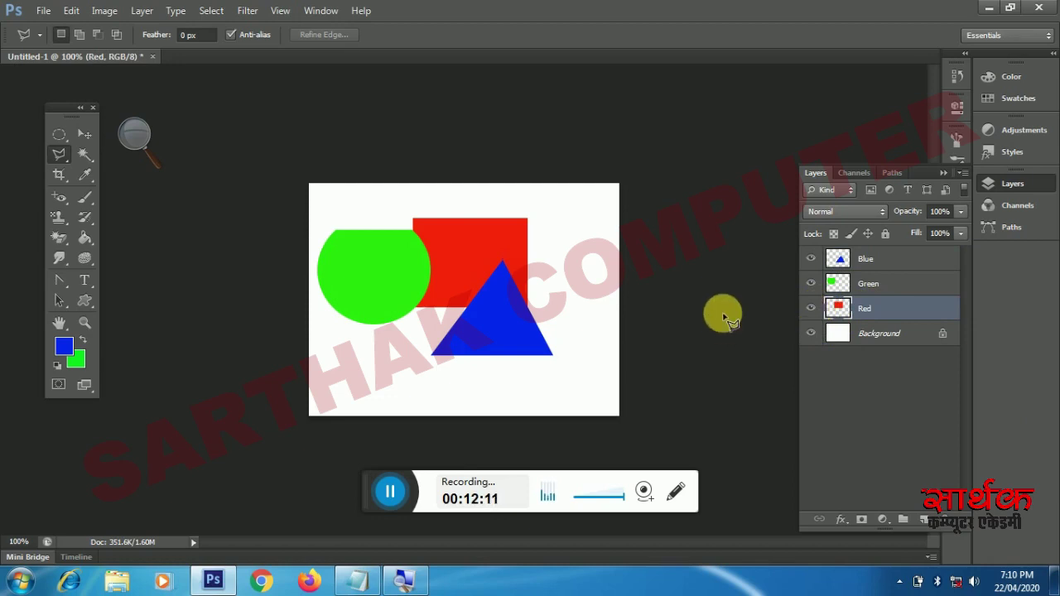
{"action": "left_click", "coordinate": [810, 308]}
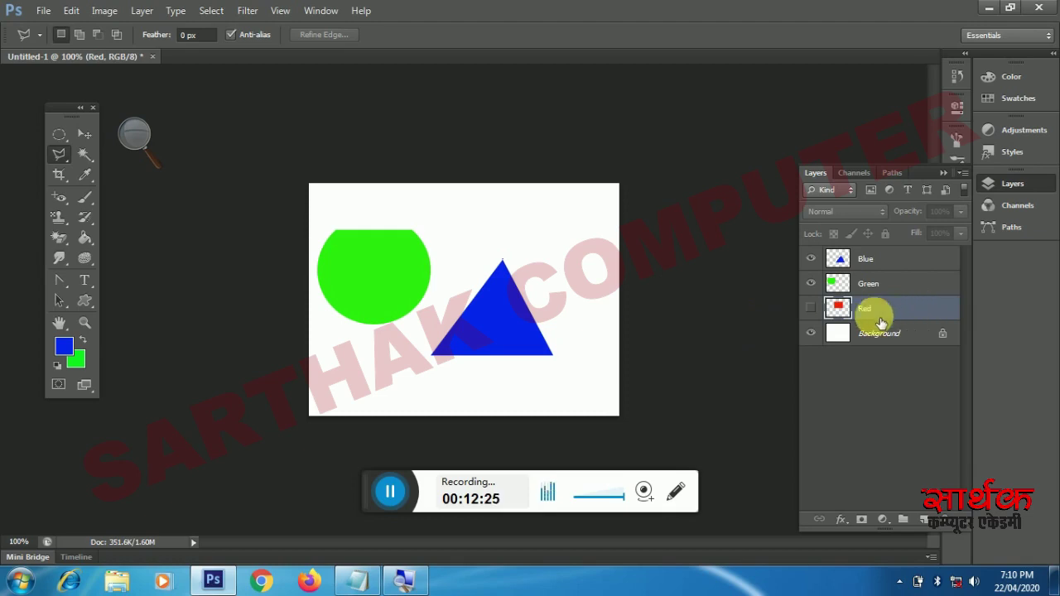
{"action": "left_click", "coordinate": [818, 310]}
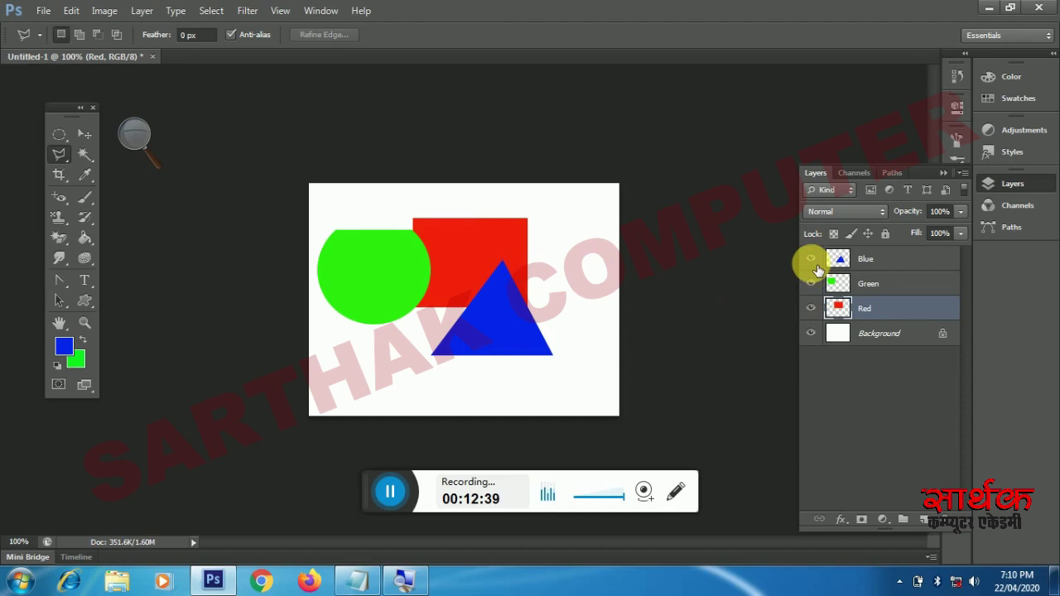
{"action": "left_click", "coordinate": [812, 262]}
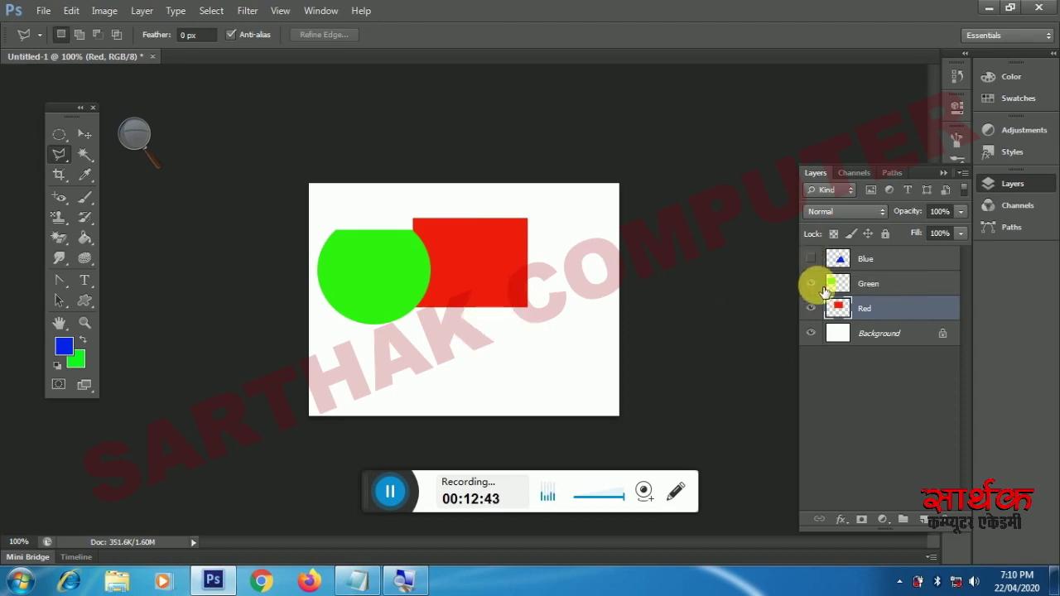
{"action": "left_click", "coordinate": [811, 283]}
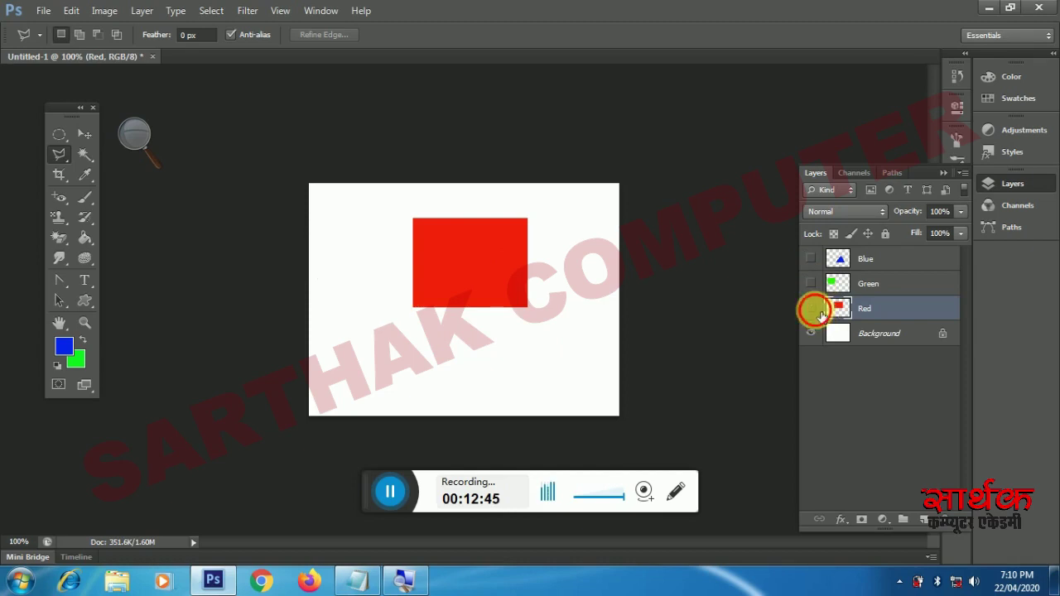
{"action": "left_click", "coordinate": [812, 309]}
{"action": "left_click_drag", "start_coordinate": [811, 309], "coordinate": [811, 259]}
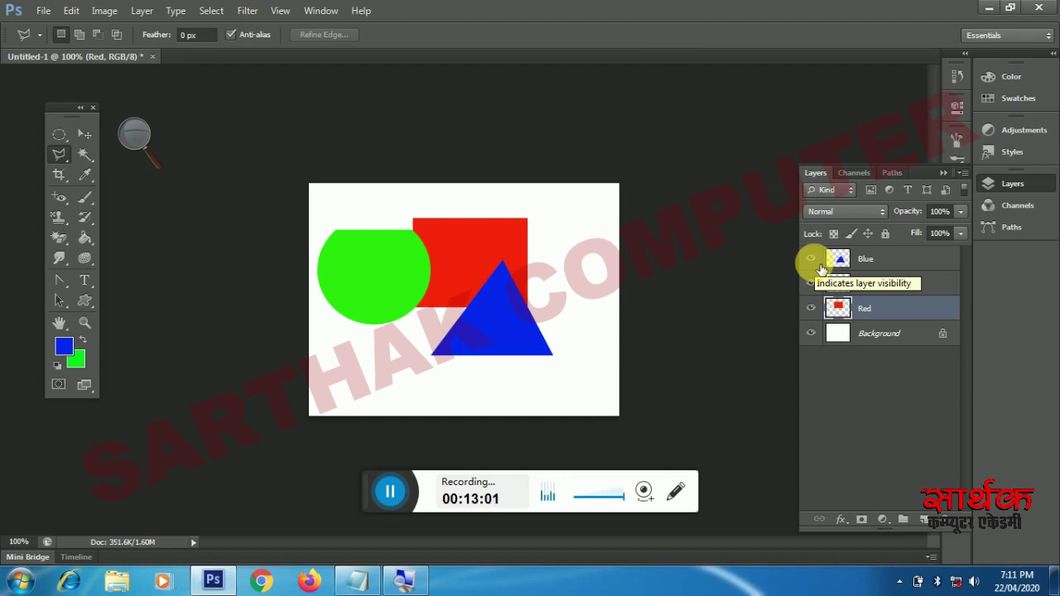
Step: Highlight topic 6, 'Duplicating Layers', in the Notepad outline and switch back to Photoshop
{"action": "left_click", "coordinate": [368, 571]}
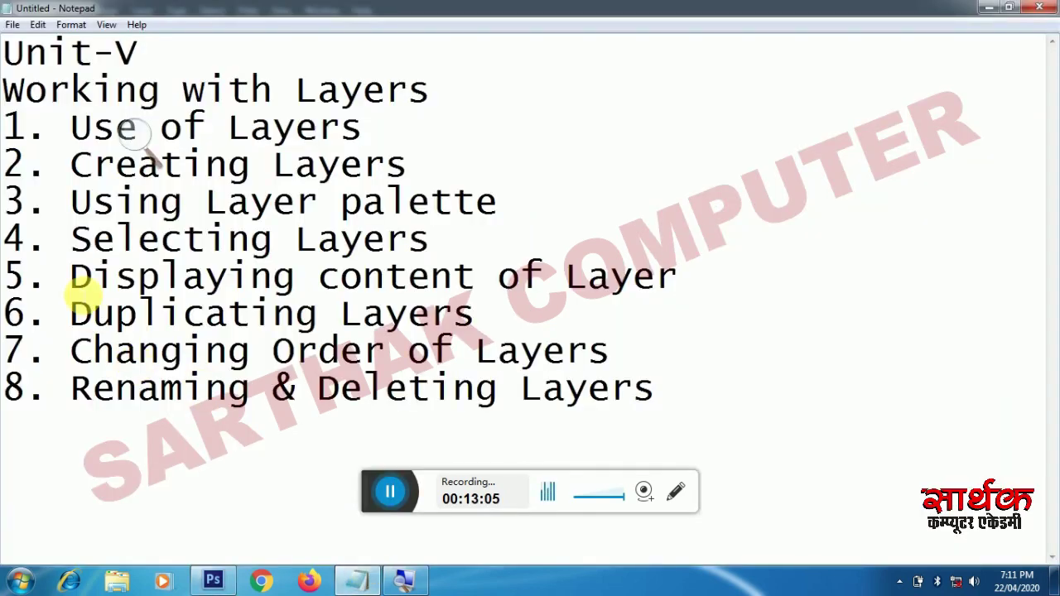
{"action": "left_click_drag", "start_coordinate": [71, 313], "coordinate": [476, 321]}
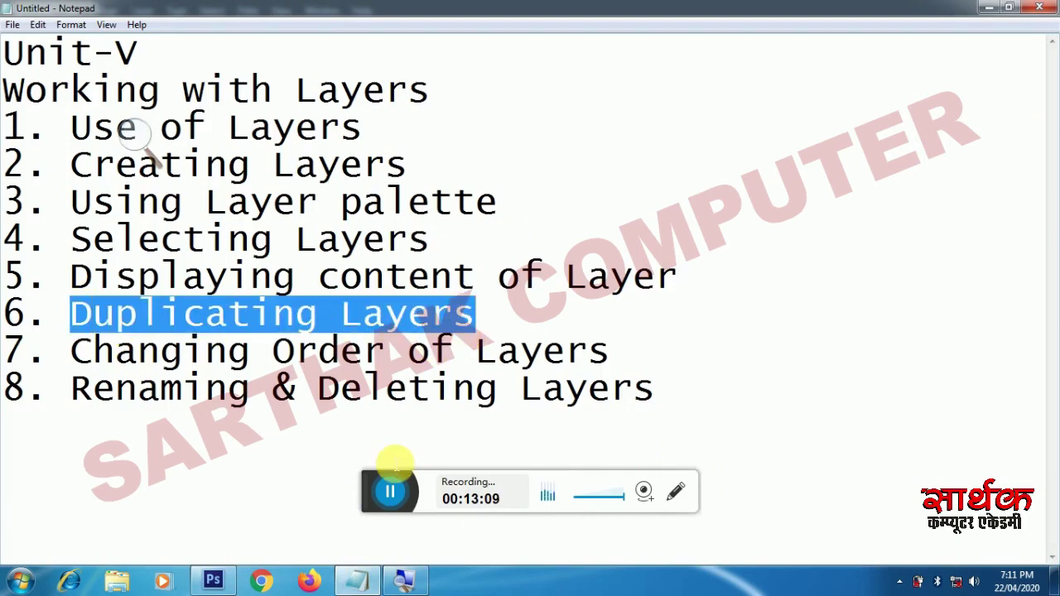
{"action": "left_click", "coordinate": [213, 579]}
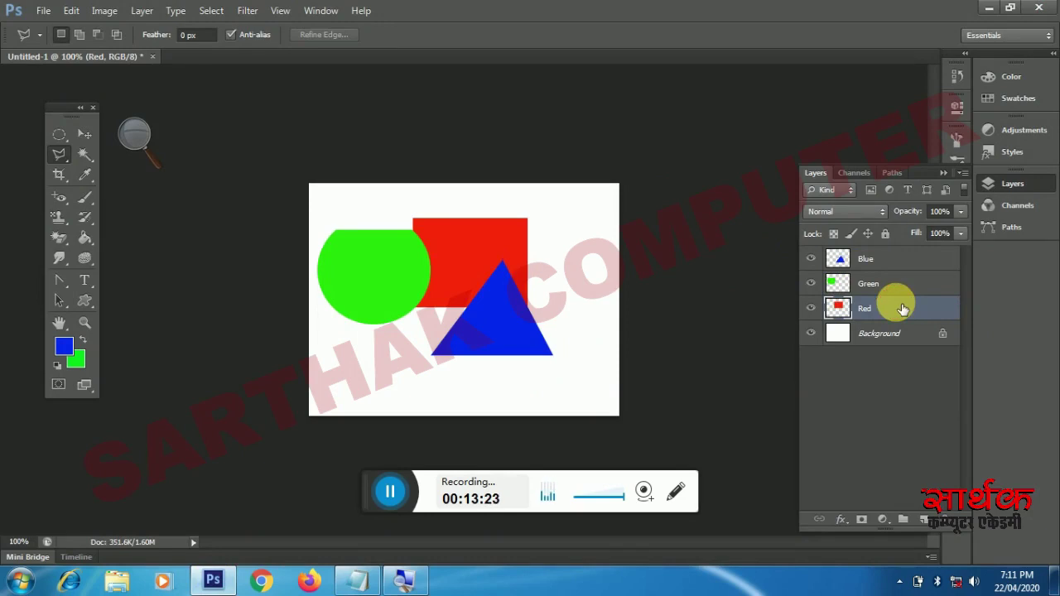
Step: Duplicate the Red layer via Layer > Duplicate Layer, naming the copy Red-2
{"action": "left_click", "coordinate": [143, 12]}
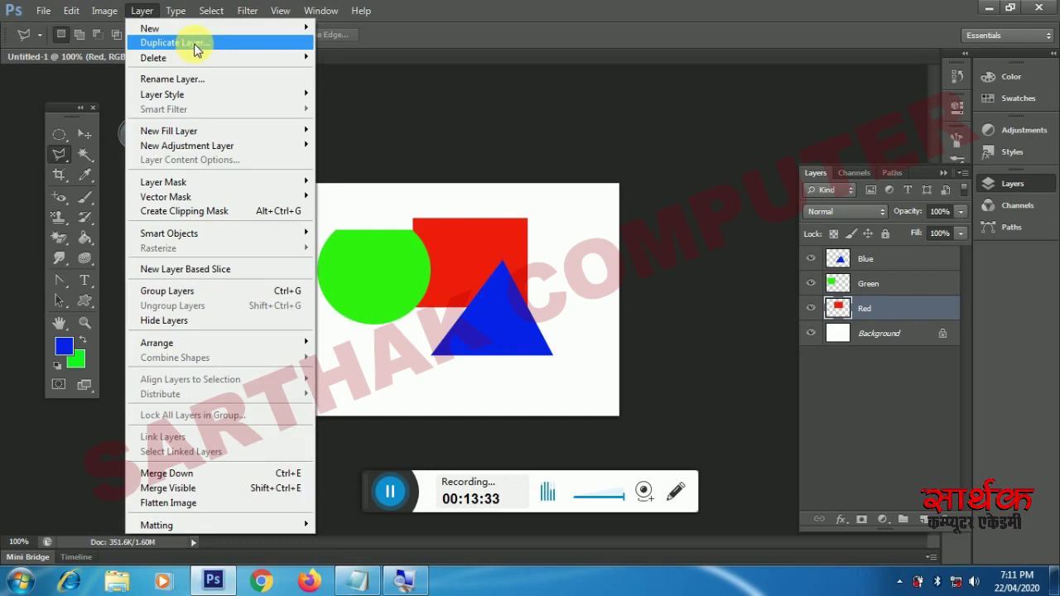
{"action": "left_click", "coordinate": [196, 49]}
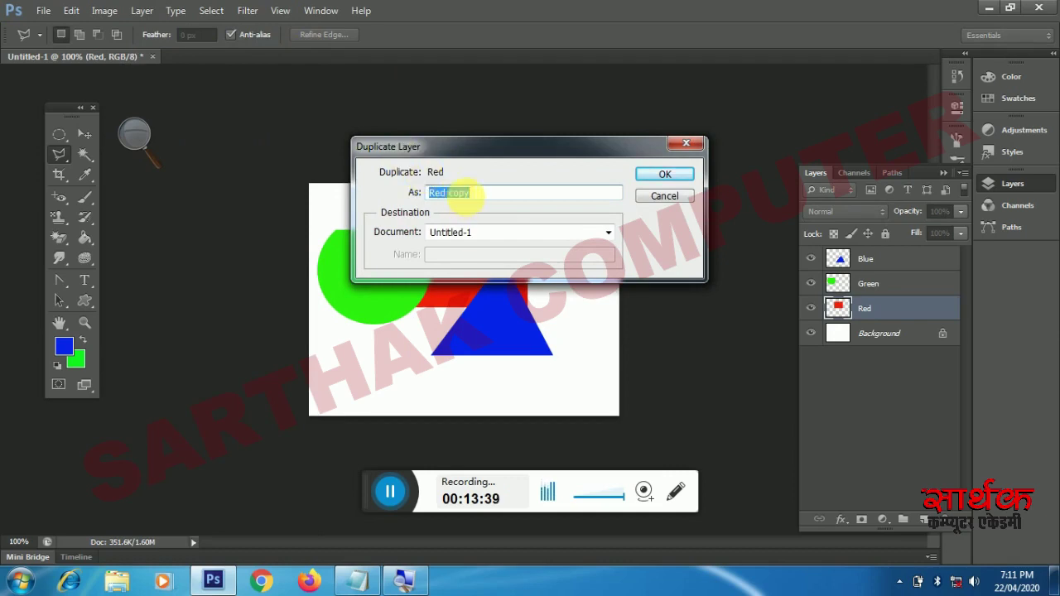
{"action": "left_click", "coordinate": [476, 196]}
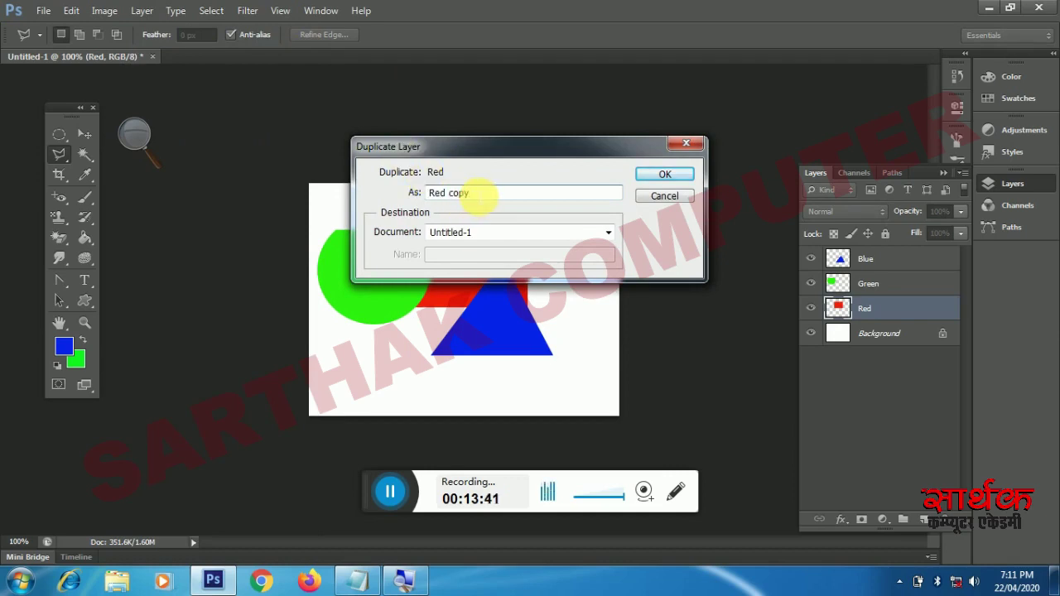
{"action": "left_click_drag", "start_coordinate": [480, 195], "coordinate": [459, 192]}
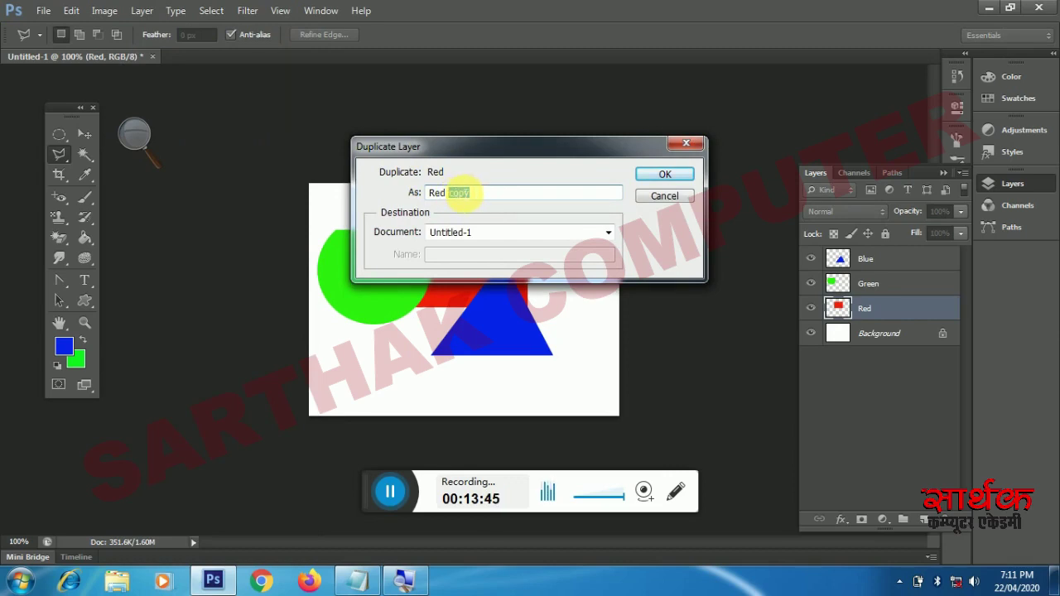
{"action": "key", "text": "BackSpace"}
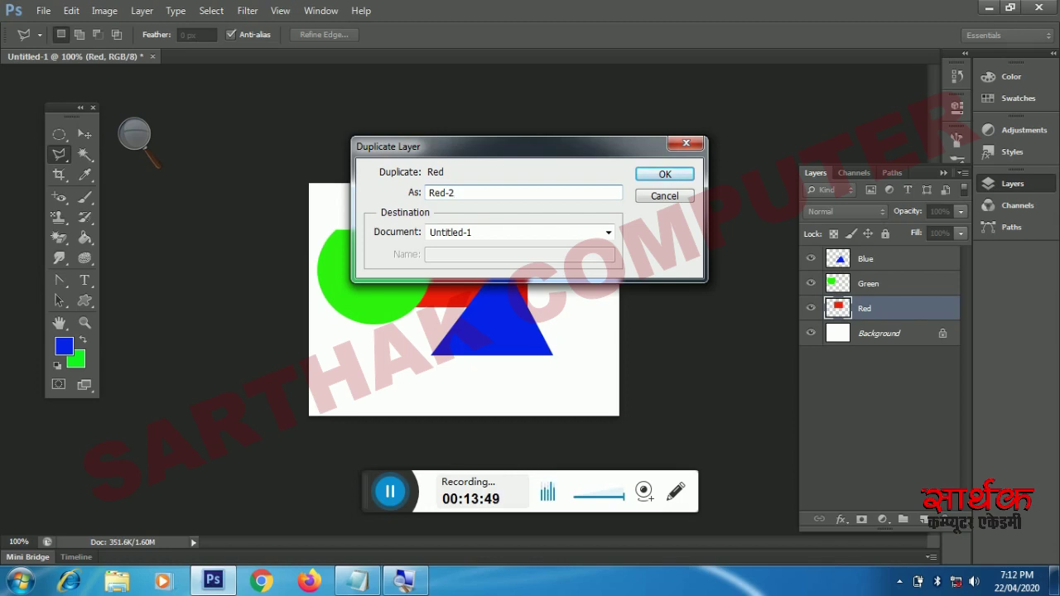
{"action": "left_click", "coordinate": [663, 176]}
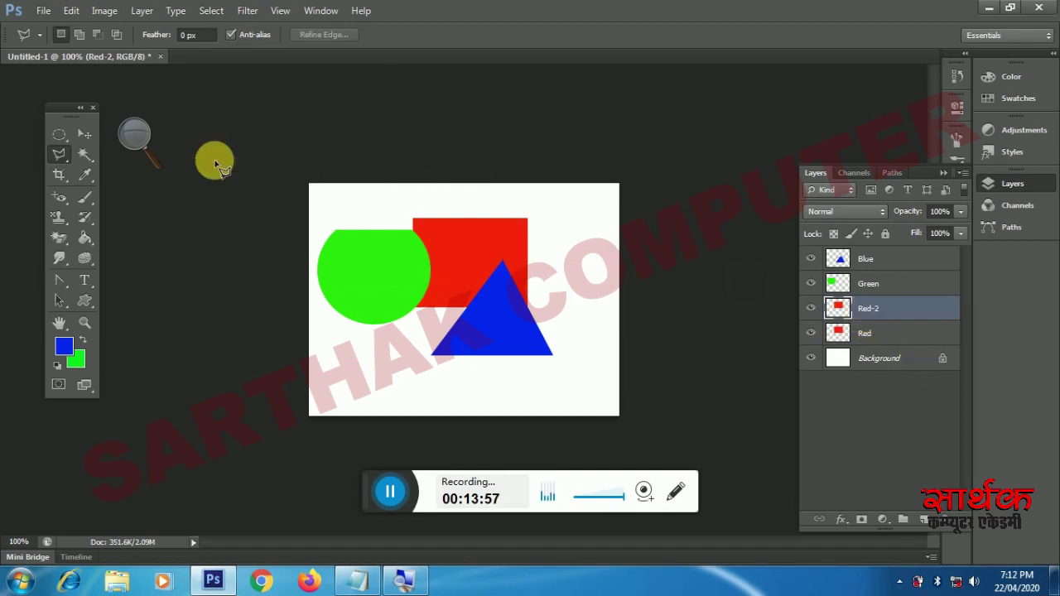
Step: Move the Red-2 square to the canvas lower right, toggling layer visibility to compare both squares
{"action": "key", "text": "v"}
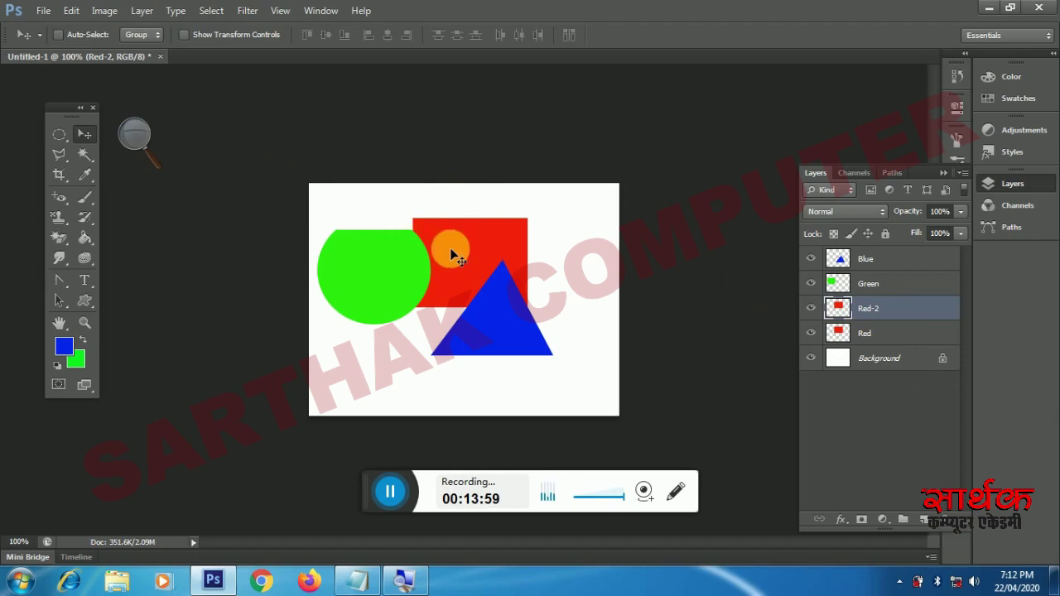
{"action": "mouse_move", "coordinate": [452, 246]}
{"action": "left_mouse_down"}
{"action": "mouse_move", "coordinate": [509, 285]}
{"action": "mouse_move", "coordinate": [518, 360]}
{"action": "mouse_move", "coordinate": [533, 366]}
{"action": "left_mouse_up"}
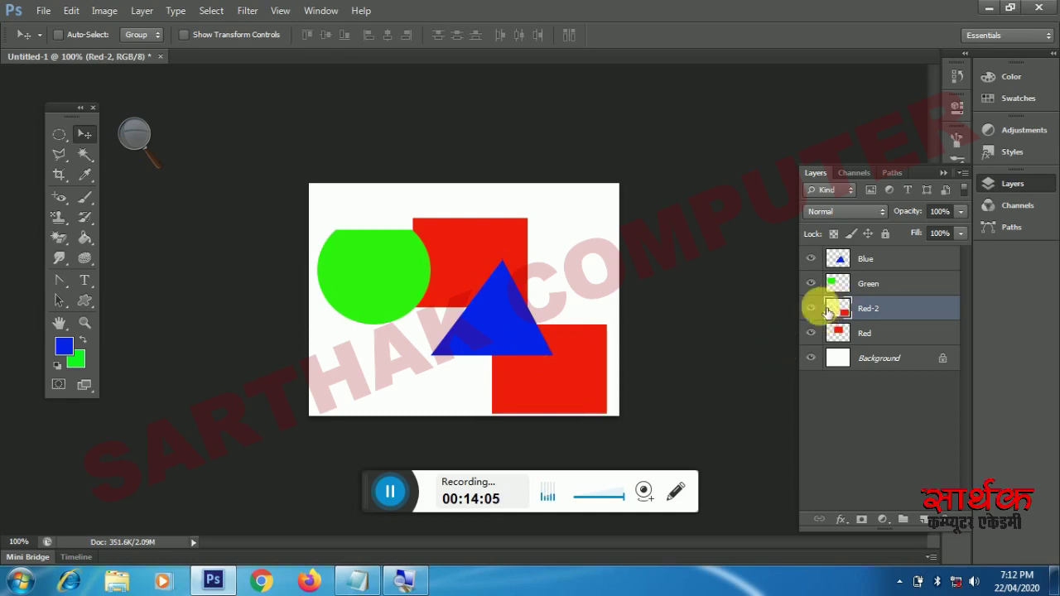
{"action": "left_click", "coordinate": [811, 333]}
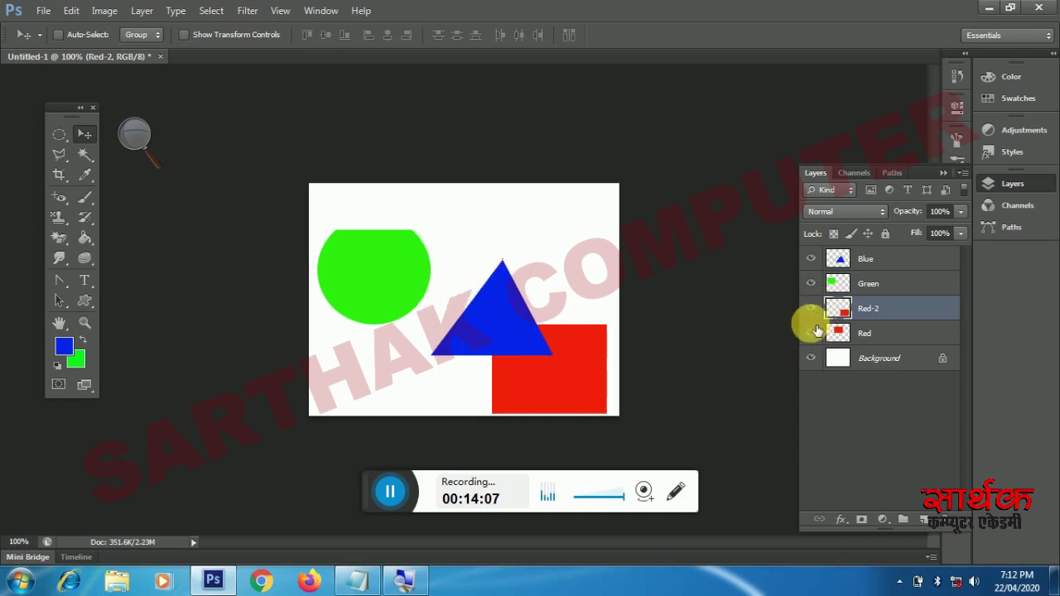
{"action": "left_click", "coordinate": [811, 333]}
{"action": "left_click", "coordinate": [813, 313]}
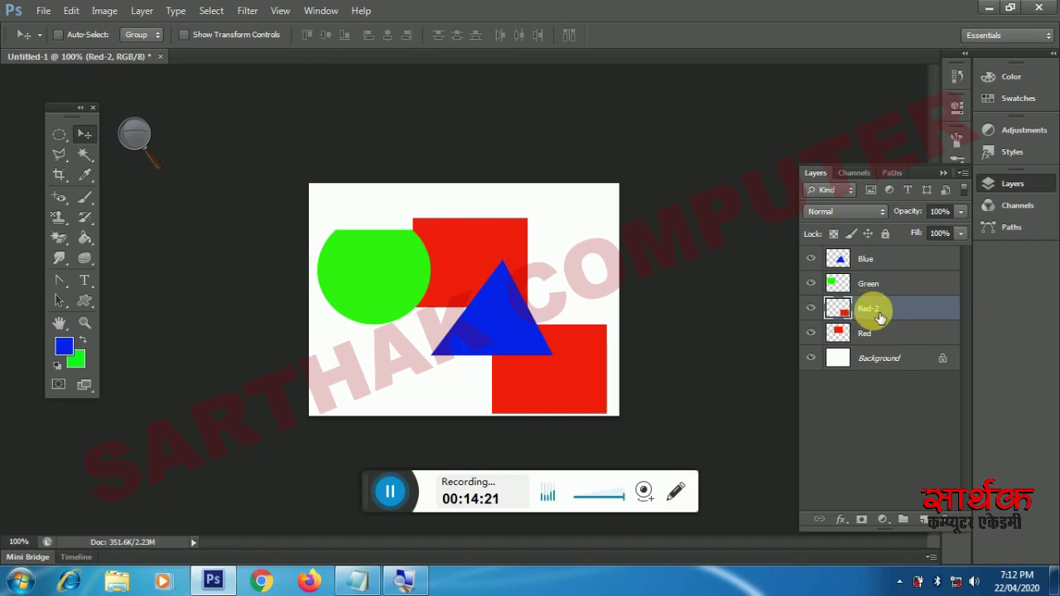
{"action": "left_click", "coordinate": [376, 583]}
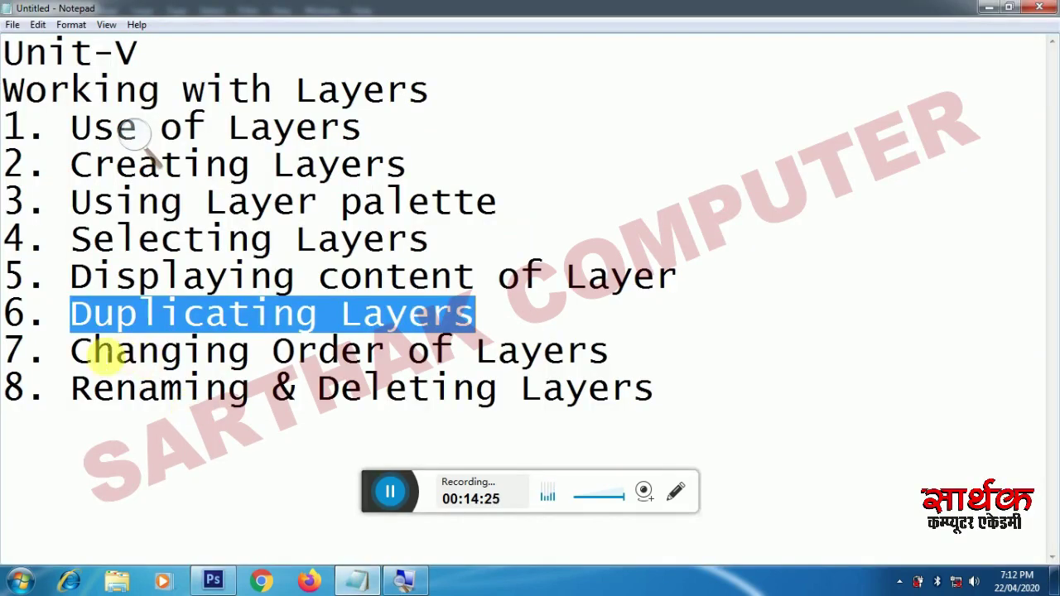
{"action": "left_click_drag", "start_coordinate": [71, 352], "coordinate": [252, 352]}
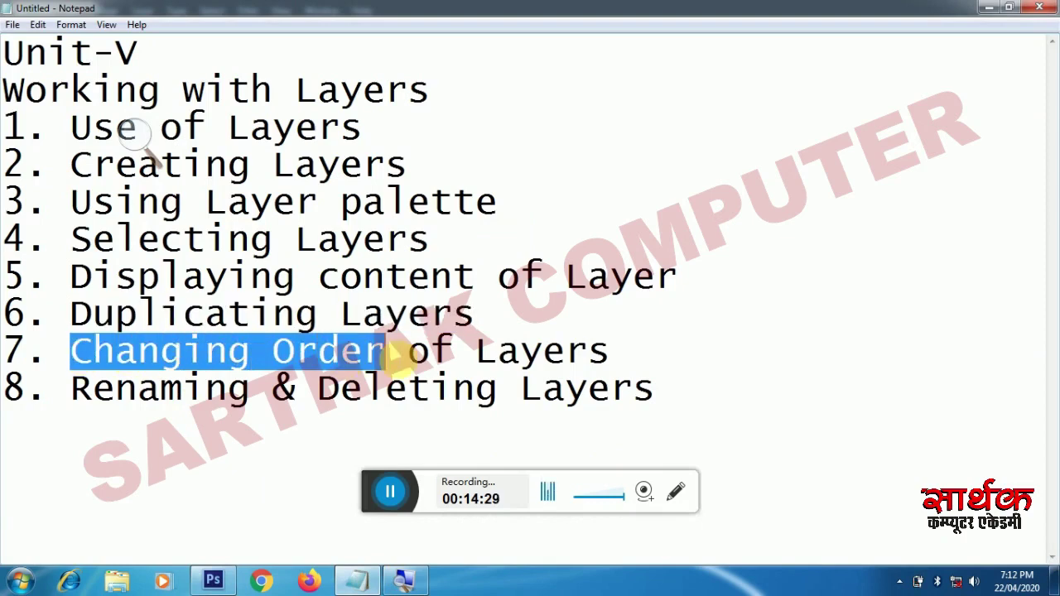
{"action": "left_click_drag", "start_coordinate": [252, 352], "coordinate": [611, 378]}
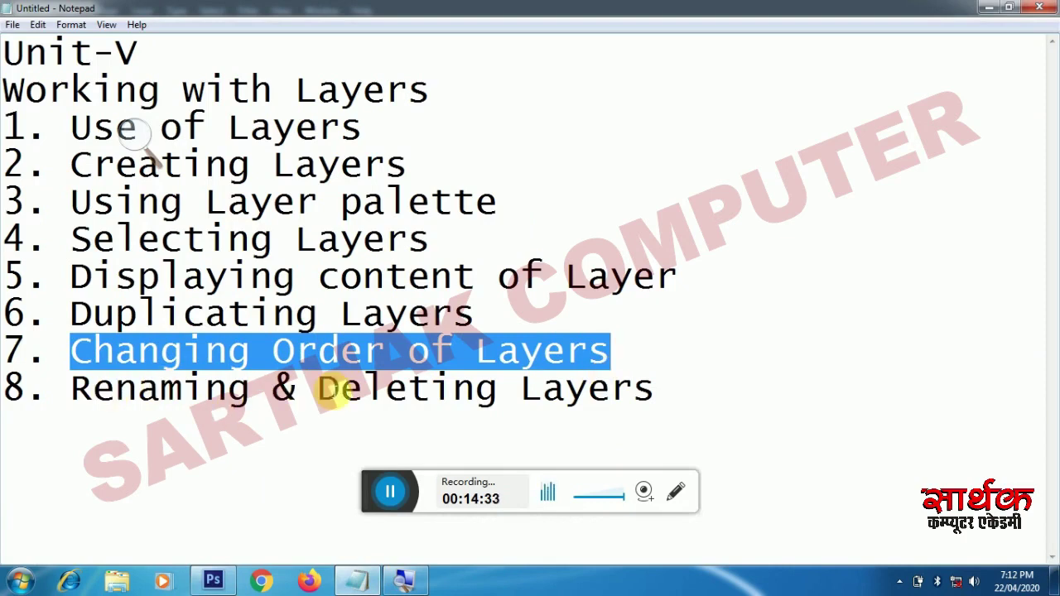
{"action": "mouse_move", "coordinate": [331, 389]}
{"action": "left_mouse_down"}
{"action": "mouse_move", "coordinate": [502, 406]}
{"action": "mouse_move", "coordinate": [671, 393]}
{"action": "left_mouse_up"}
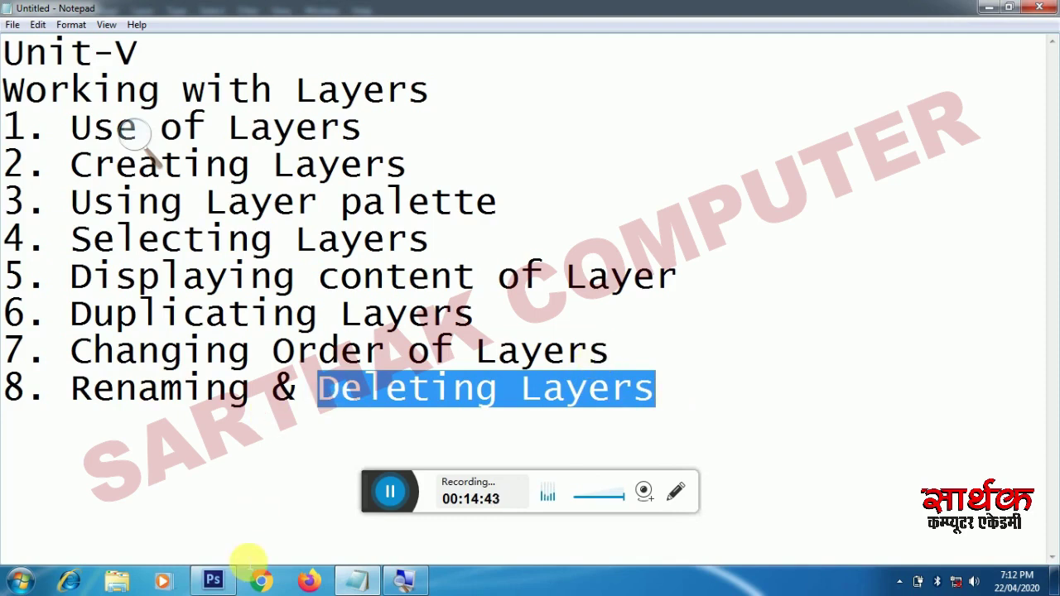
{"action": "left_click", "coordinate": [222, 576]}
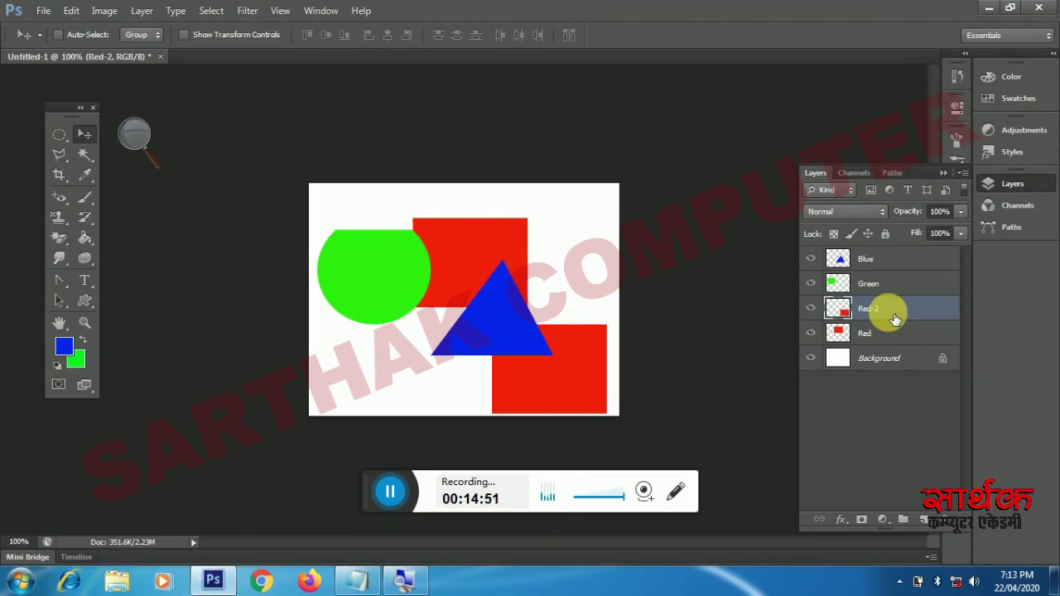
Step: Delete the Red-2 layer through Layer > Delete > Layer, confirming with Yes
{"action": "left_click", "coordinate": [134, 12]}
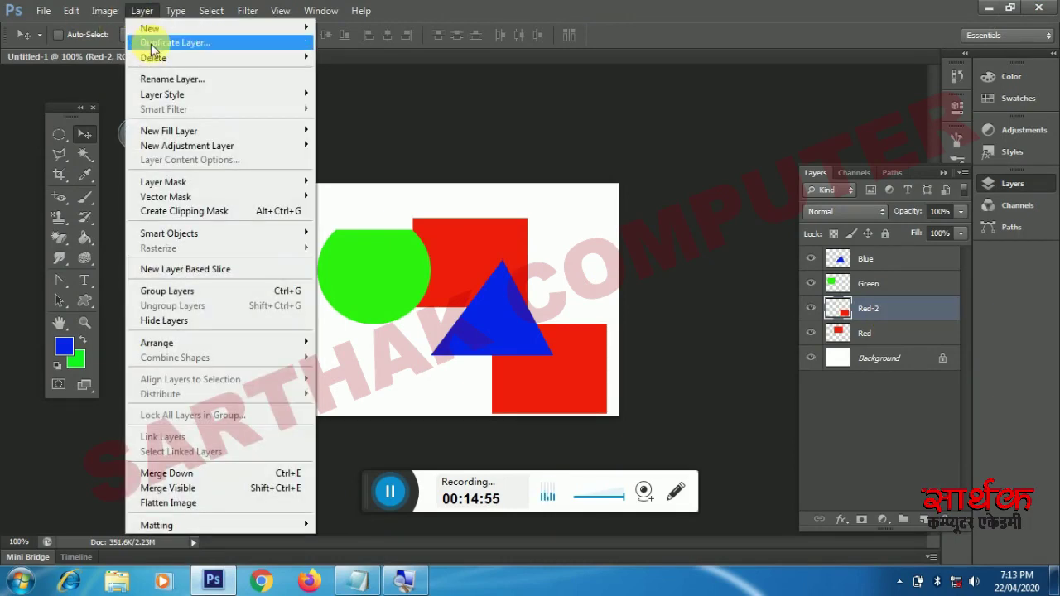
{"action": "left_click", "coordinate": [164, 60]}
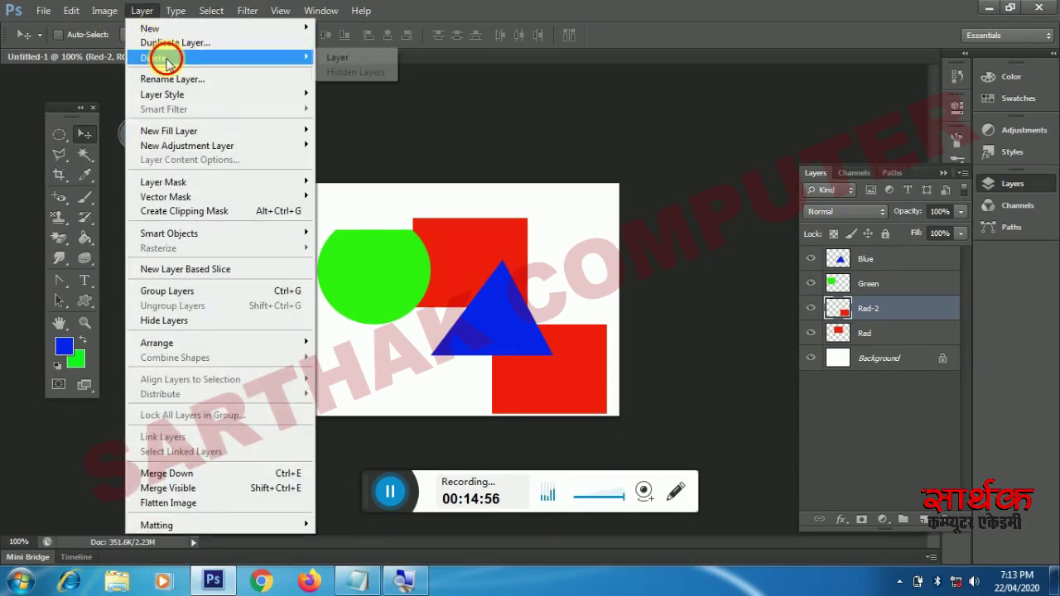
{"action": "left_click", "coordinate": [314, 57]}
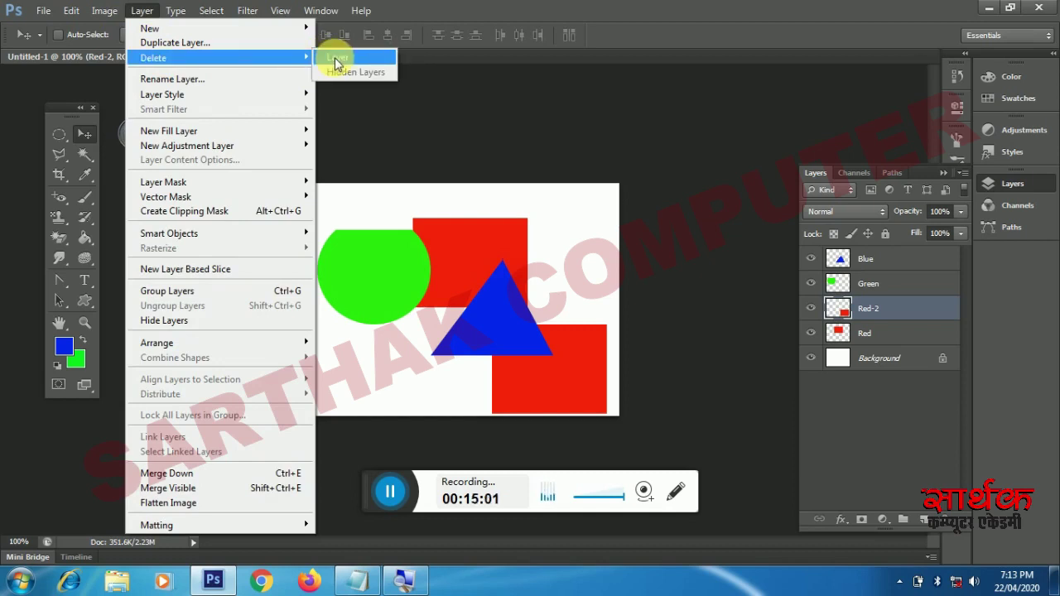
{"action": "left_click", "coordinate": [336, 60]}
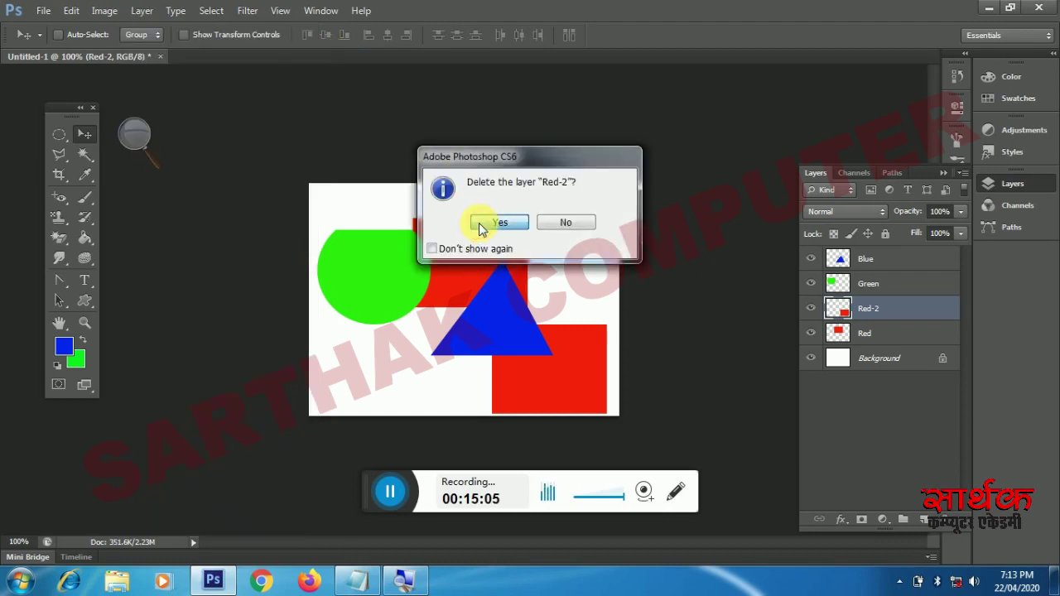
{"action": "left_click", "coordinate": [479, 227]}
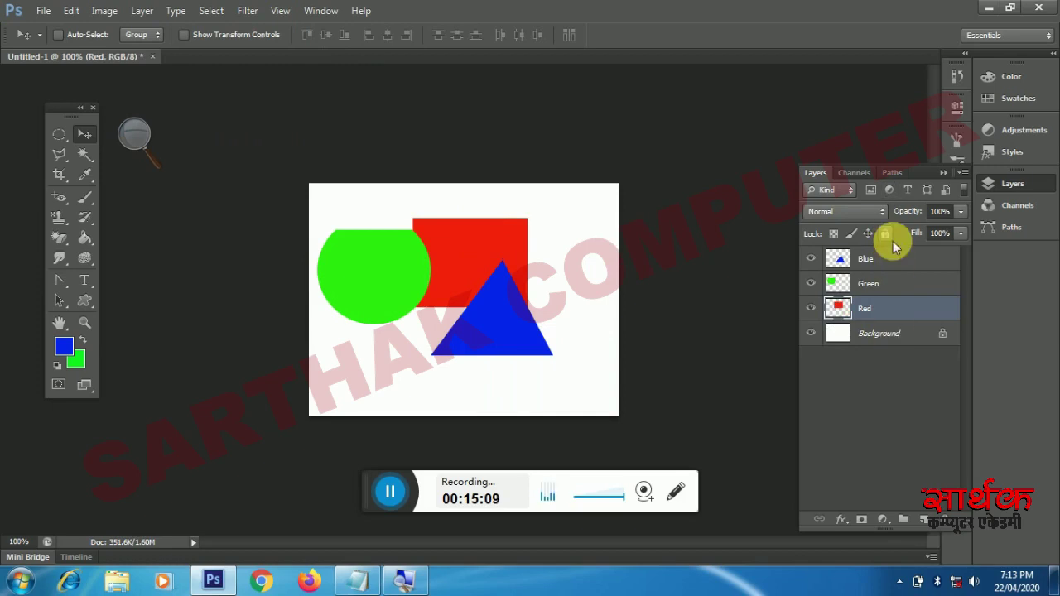
Step: Undo the deletion, then reselect Red-2 and remove it with the Delete key
{"action": "key", "text": "ctrl+z"}
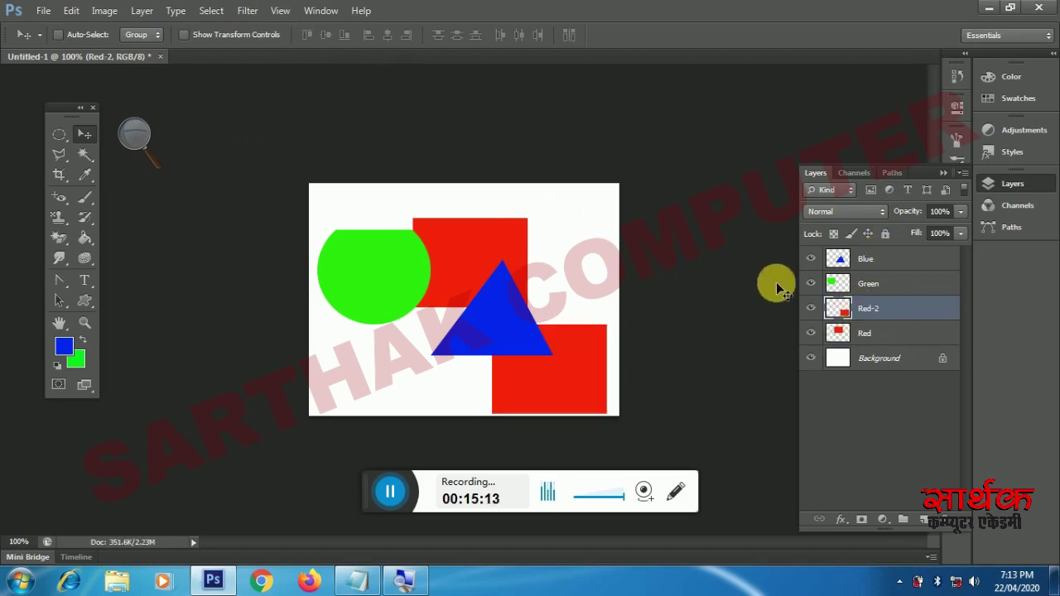
{"action": "left_click", "coordinate": [925, 309]}
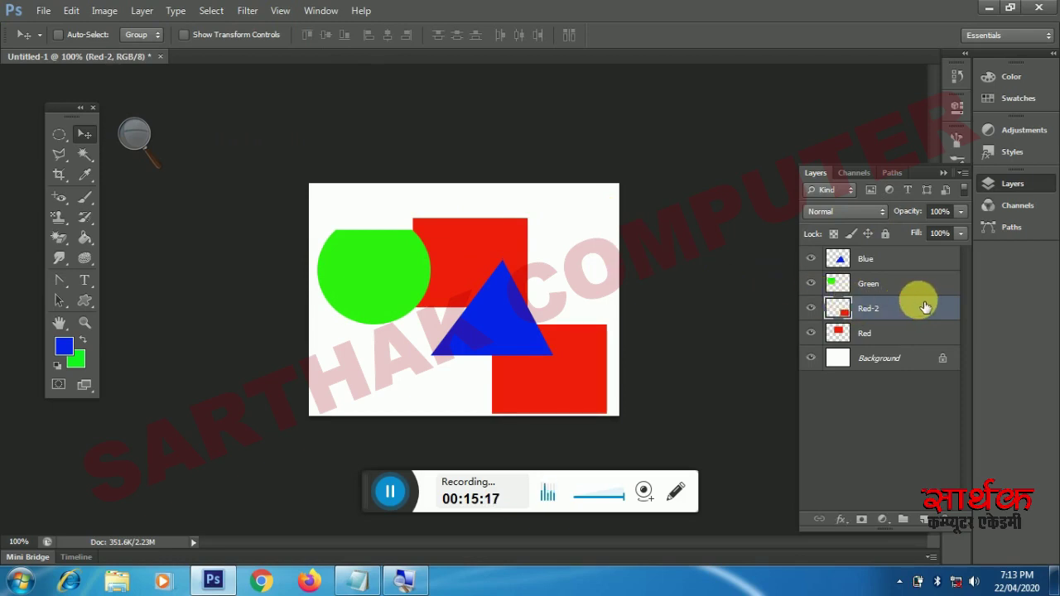
{"action": "key", "text": "Delete"}
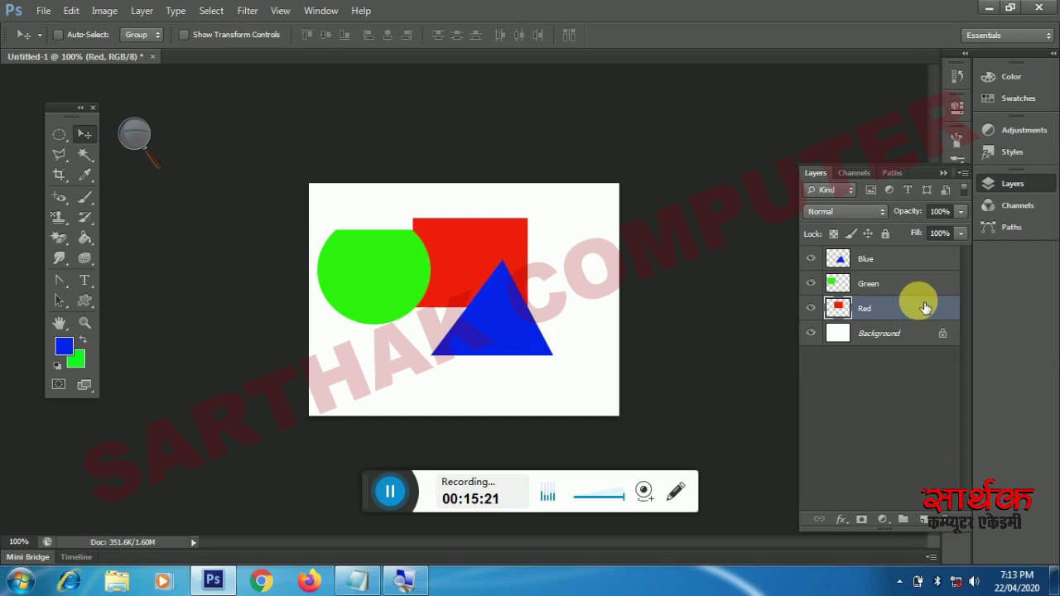
{"action": "key", "text": "ctrl+z"}
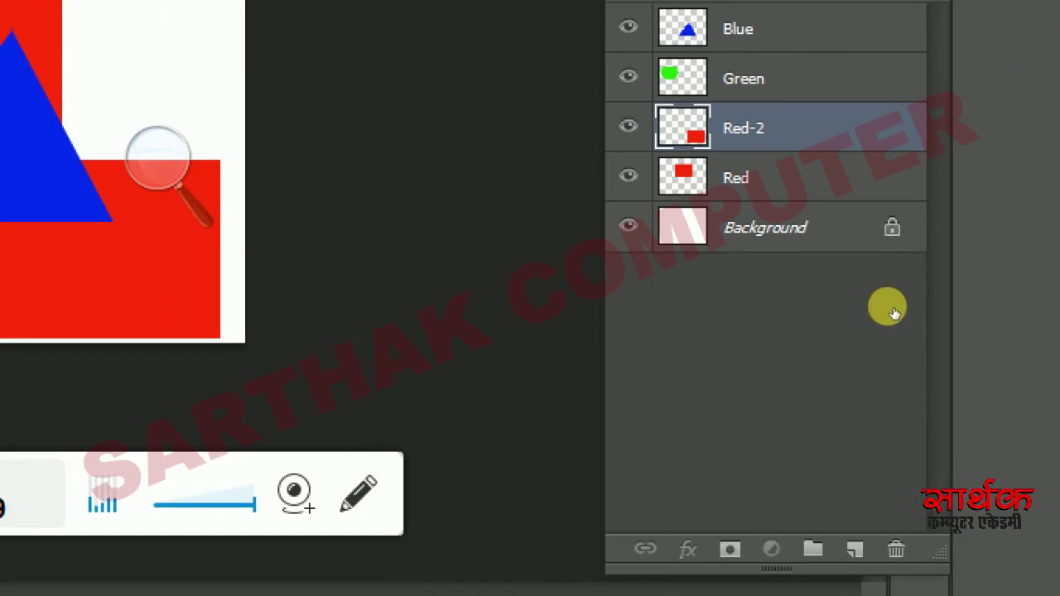
{"action": "mouse_move", "coordinate": [795, 128]}
{"action": "left_mouse_down"}
{"action": "mouse_move", "coordinate": [936, 438]}
{"action": "mouse_move", "coordinate": [941, 525]}
{"action": "left_mouse_up"}
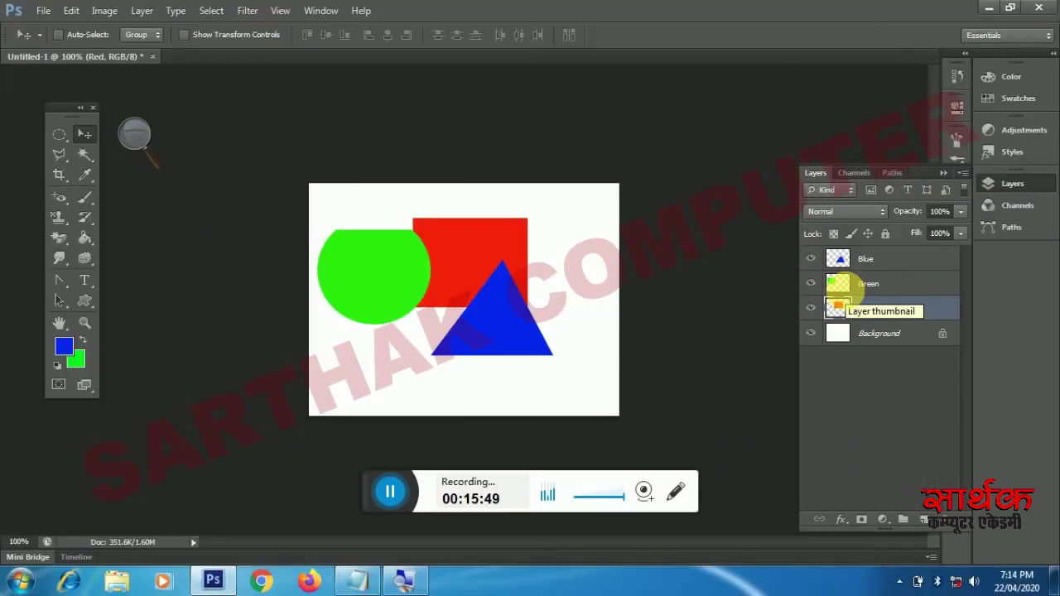
{"action": "key", "text": "ctrl+z"}
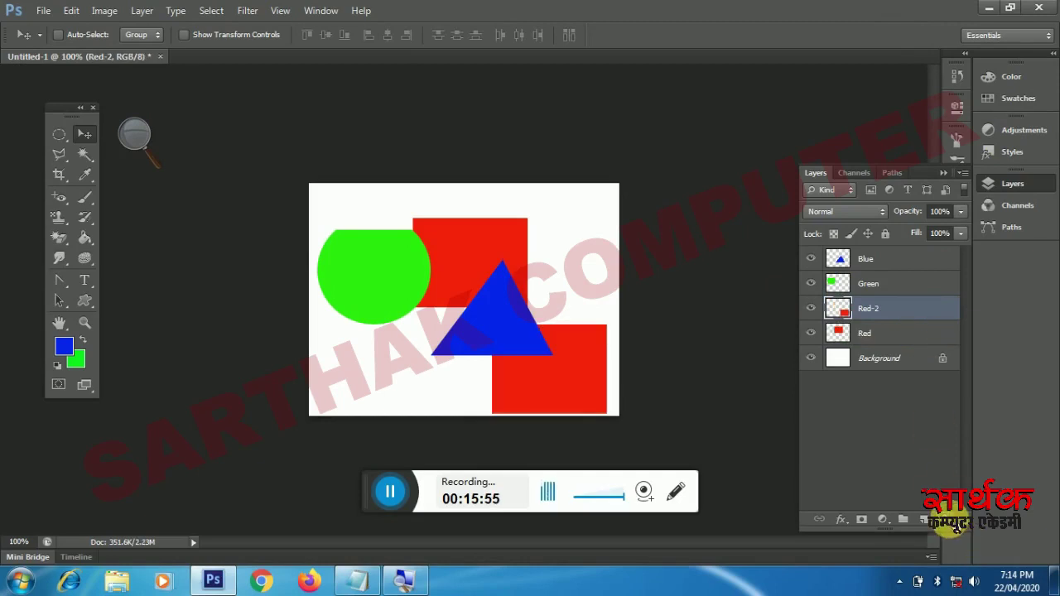
{"action": "left_click", "coordinate": [944, 520]}
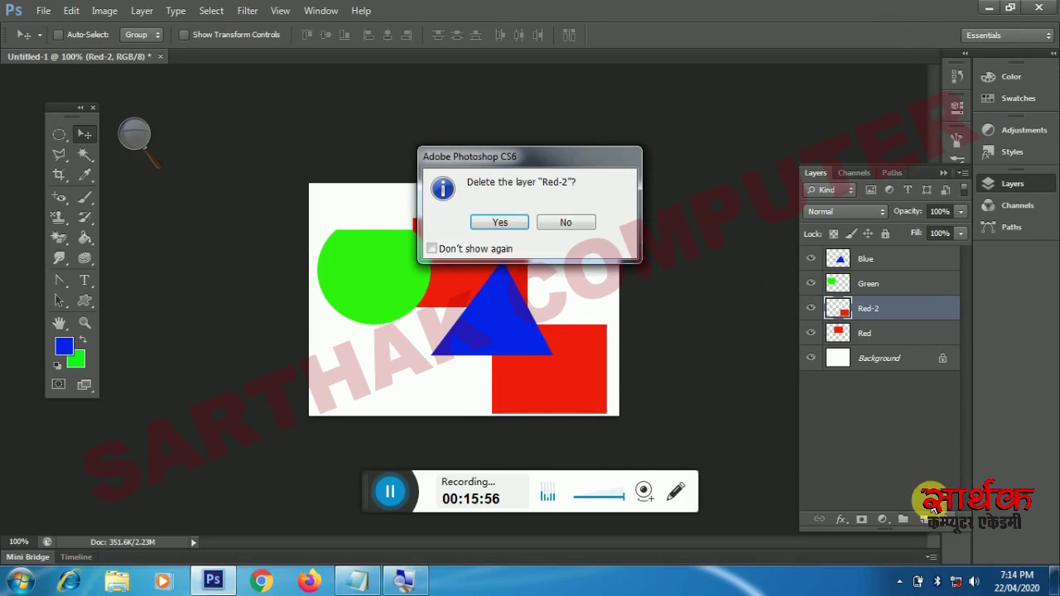
{"action": "left_click", "coordinate": [515, 224]}
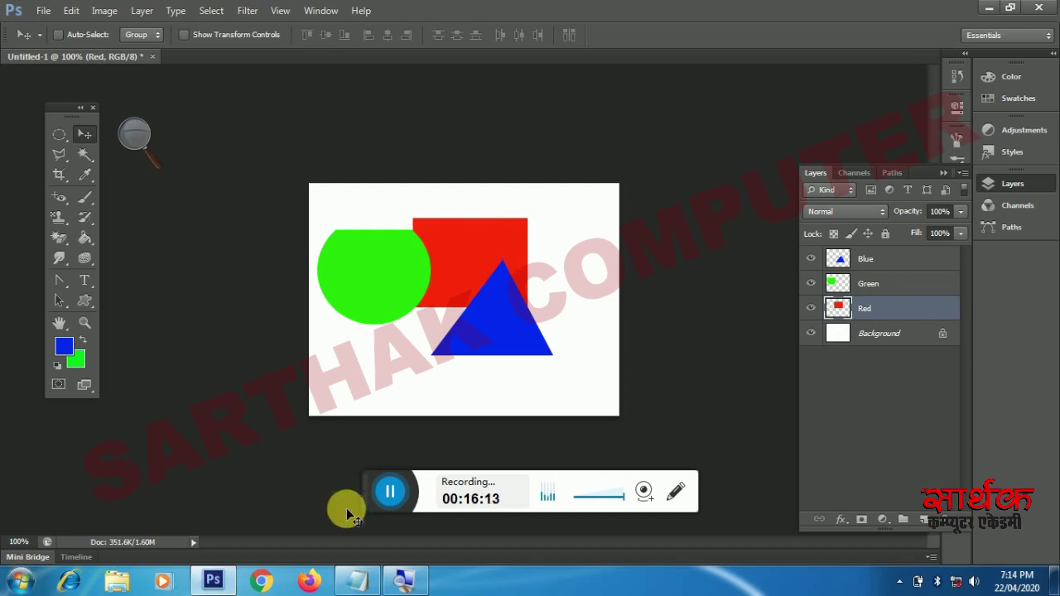
{"action": "left_click", "coordinate": [357, 579]}
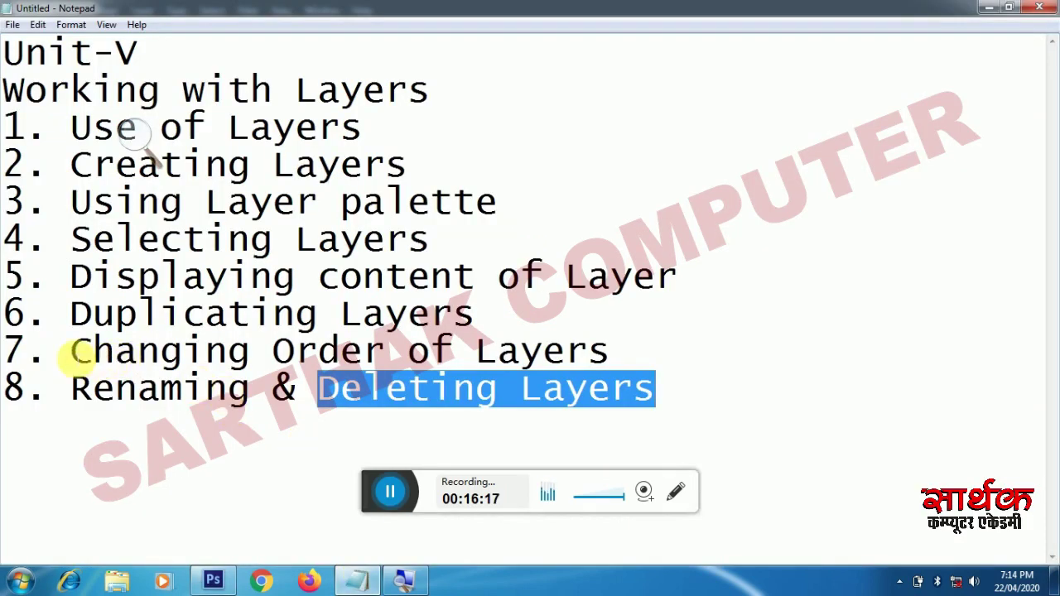
{"action": "left_click_drag", "start_coordinate": [73, 356], "coordinate": [637, 361]}
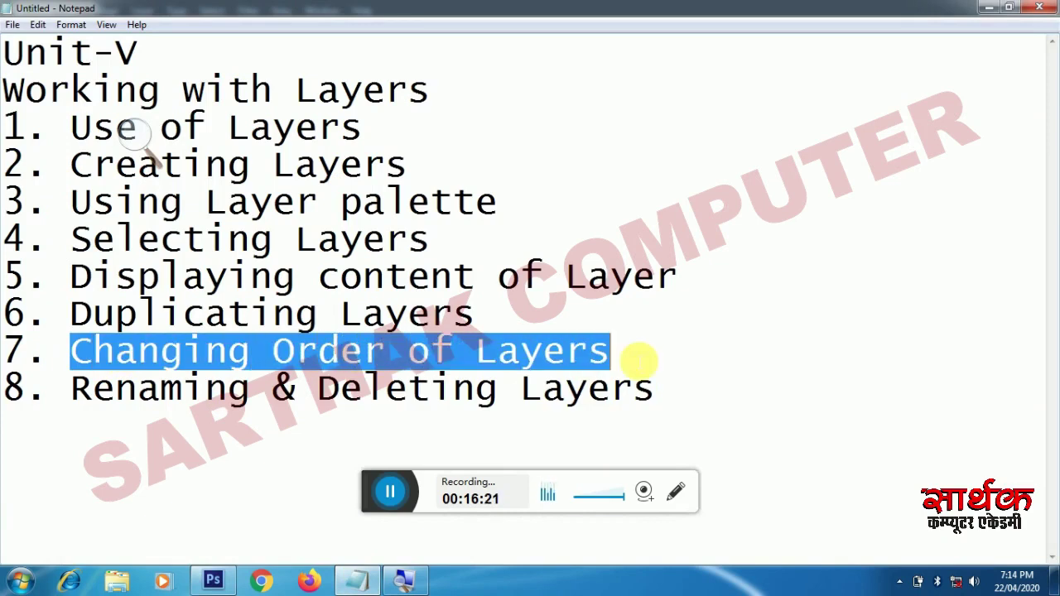
{"action": "left_click", "coordinate": [225, 579]}
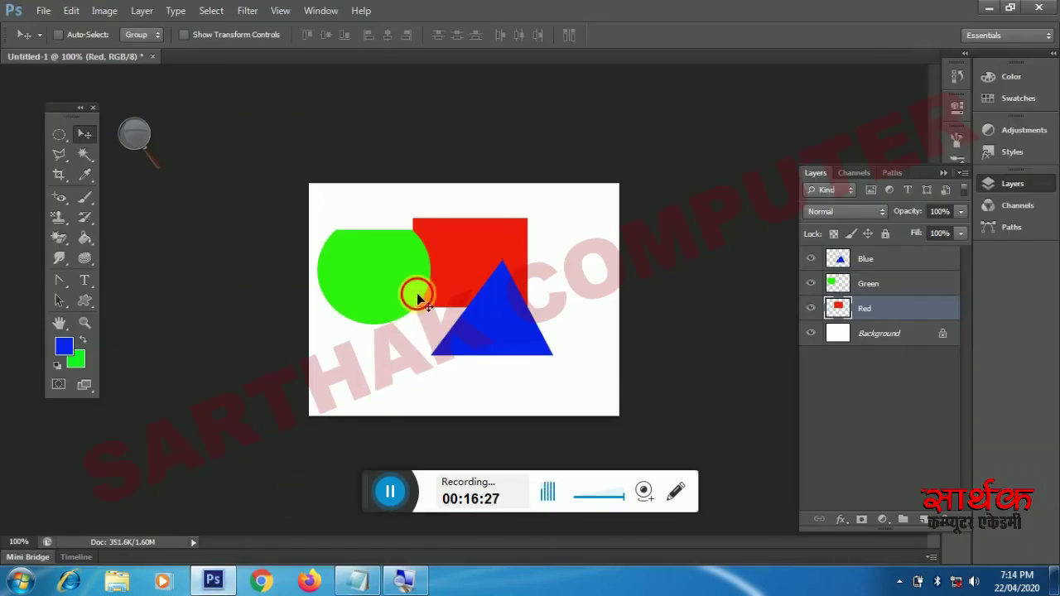
Step: Drag the green circle right and down against the triangle, then zoom the view to 200%
{"action": "left_click_drag", "start_coordinate": [416, 292], "coordinate": [474, 308]}
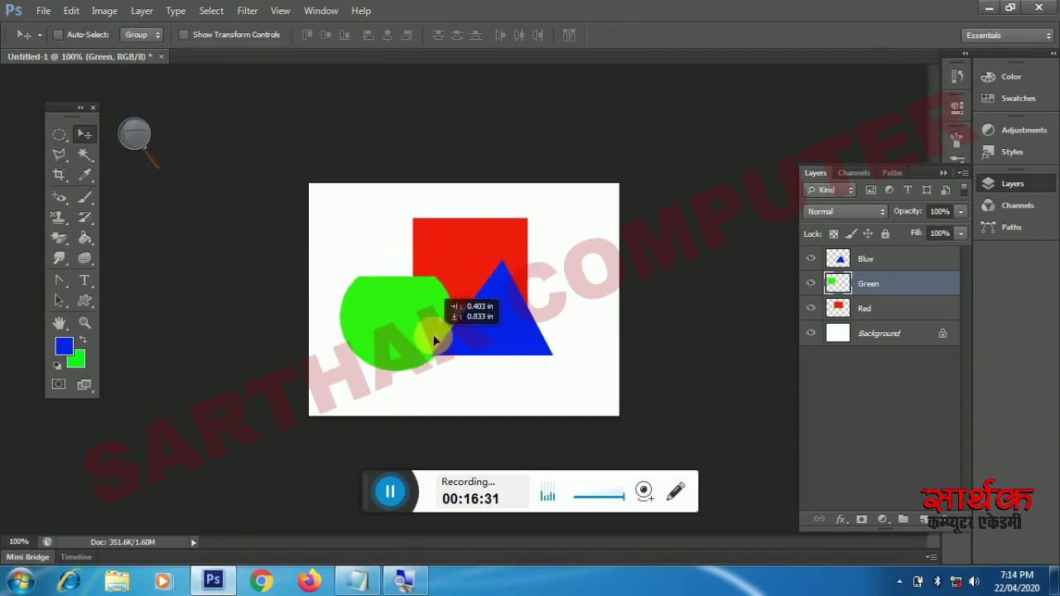
{"action": "left_click_drag", "start_coordinate": [427, 336], "coordinate": [447, 374]}
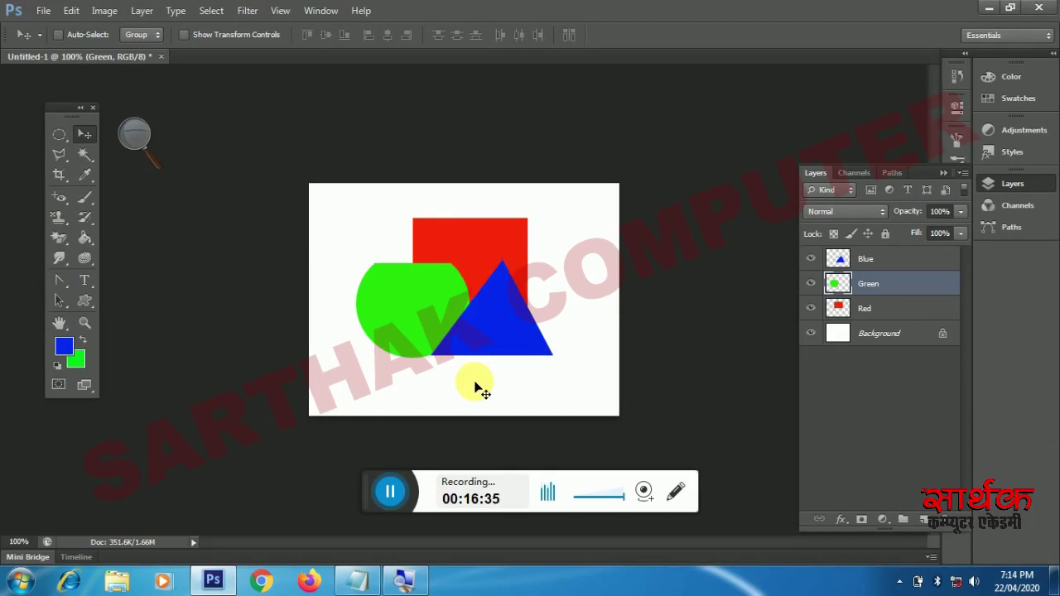
{"action": "key", "text": "ctrl+plus"}
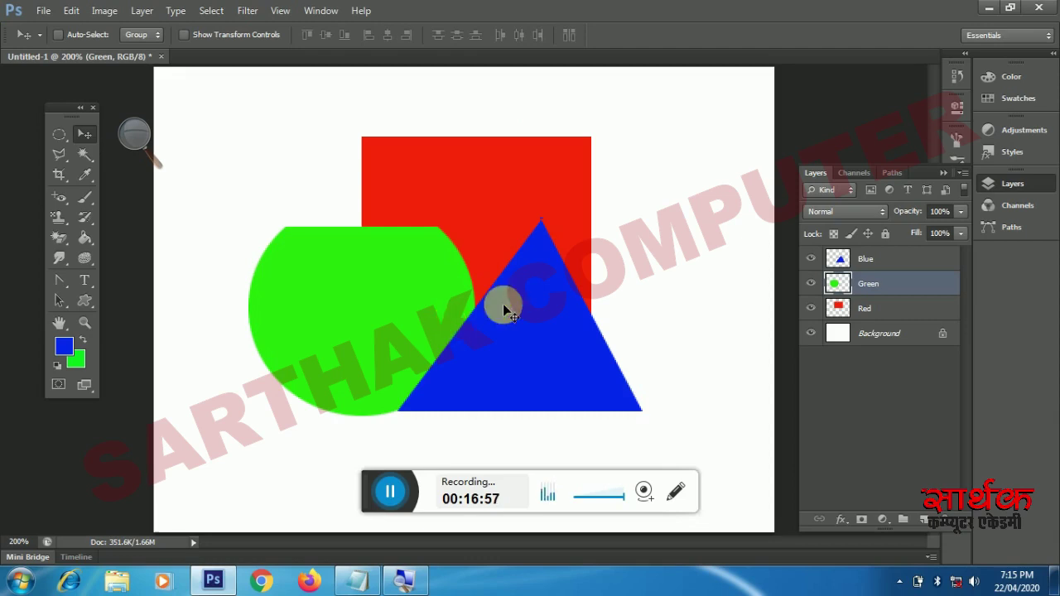
{"action": "left_click", "coordinate": [521, 253]}
Step: Raise Red above Green, move the red square down-left, and nudge the blue triangle left
{"action": "left_click", "coordinate": [889, 319]}
{"action": "left_click_drag", "start_coordinate": [881, 308], "coordinate": [887, 282]}
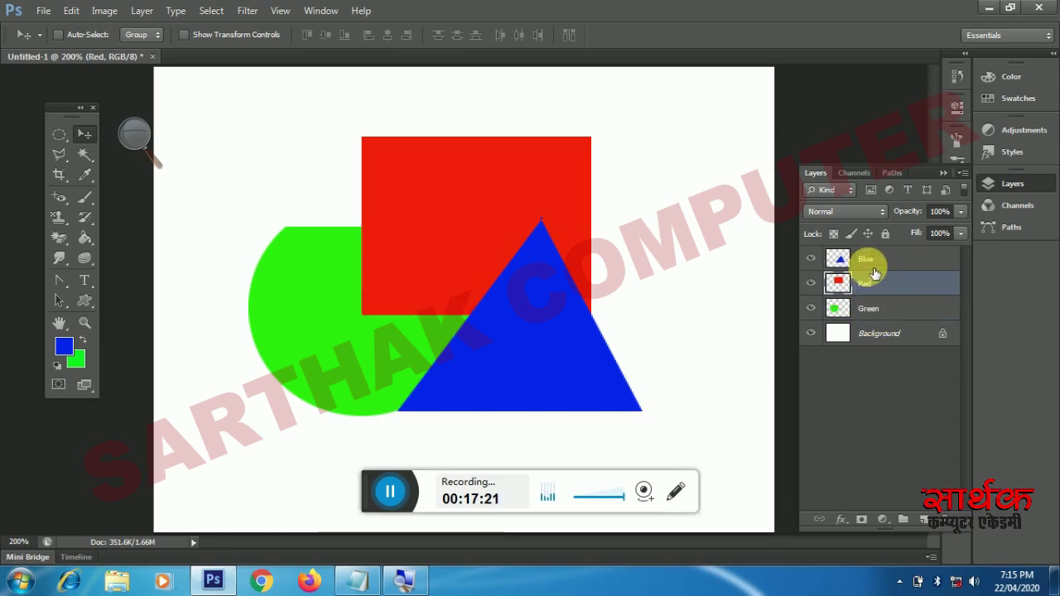
{"action": "left_click_drag", "start_coordinate": [403, 223], "coordinate": [324, 374]}
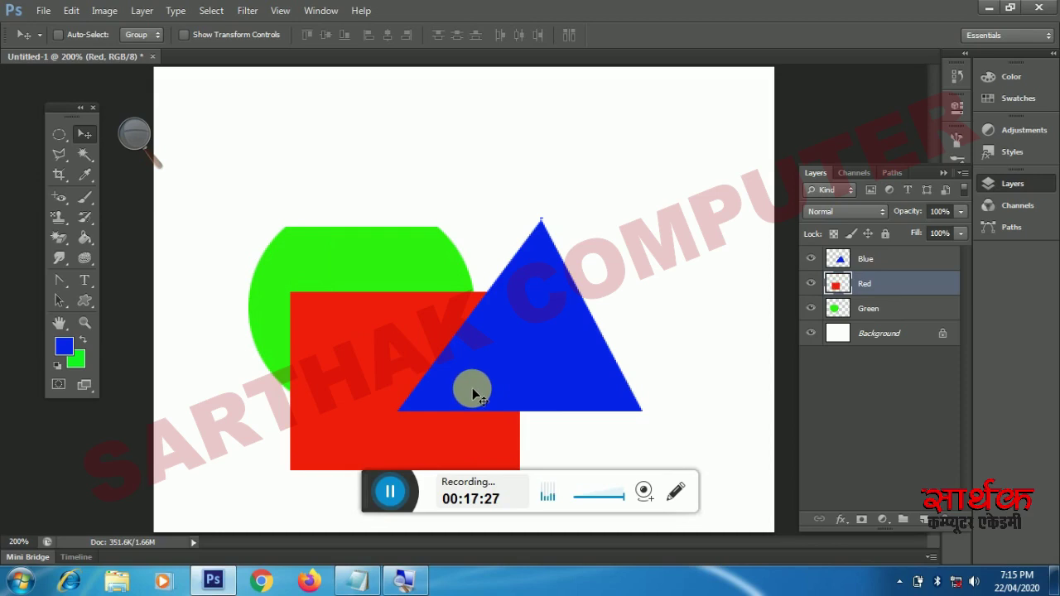
{"action": "left_click_drag", "start_coordinate": [474, 394], "coordinate": [443, 382]}
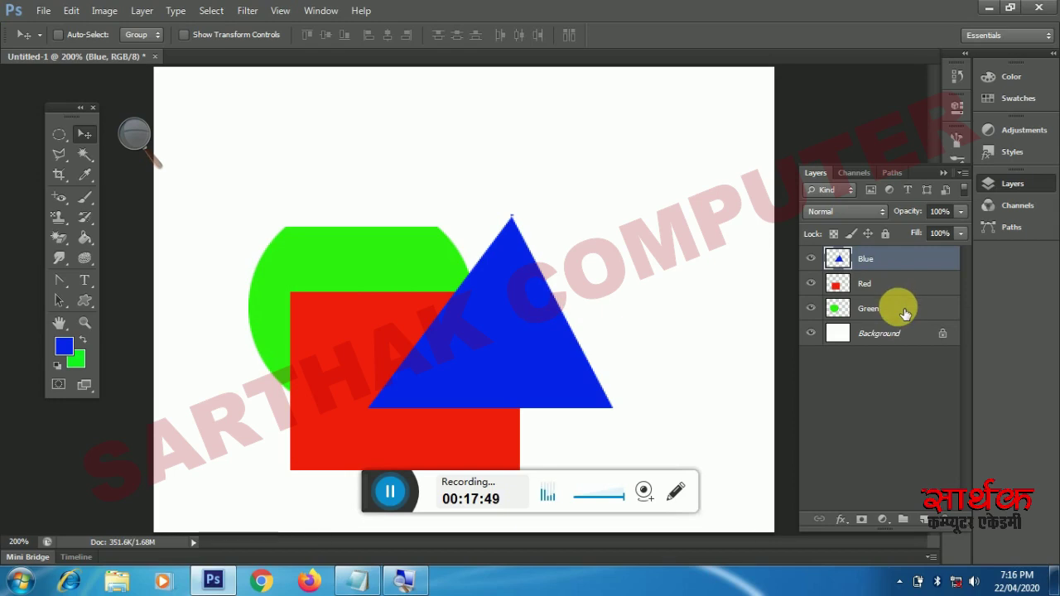
Step: Raise the Green layer above Blue and shift the green circle right over the triangle
{"action": "left_click_drag", "start_coordinate": [905, 313], "coordinate": [914, 257]}
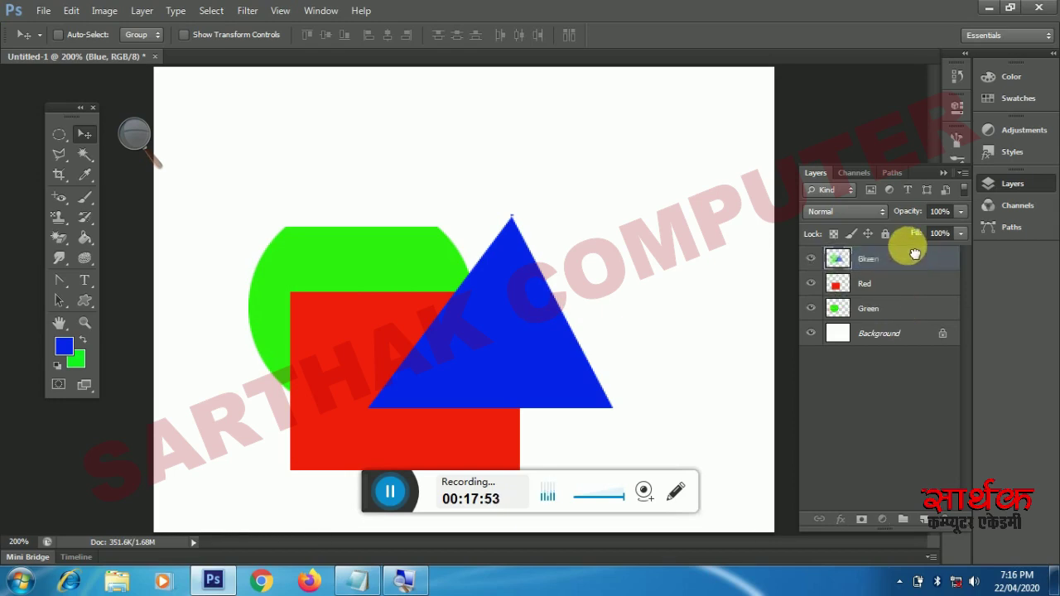
{"action": "left_click_drag", "start_coordinate": [914, 257], "coordinate": [914, 259]}
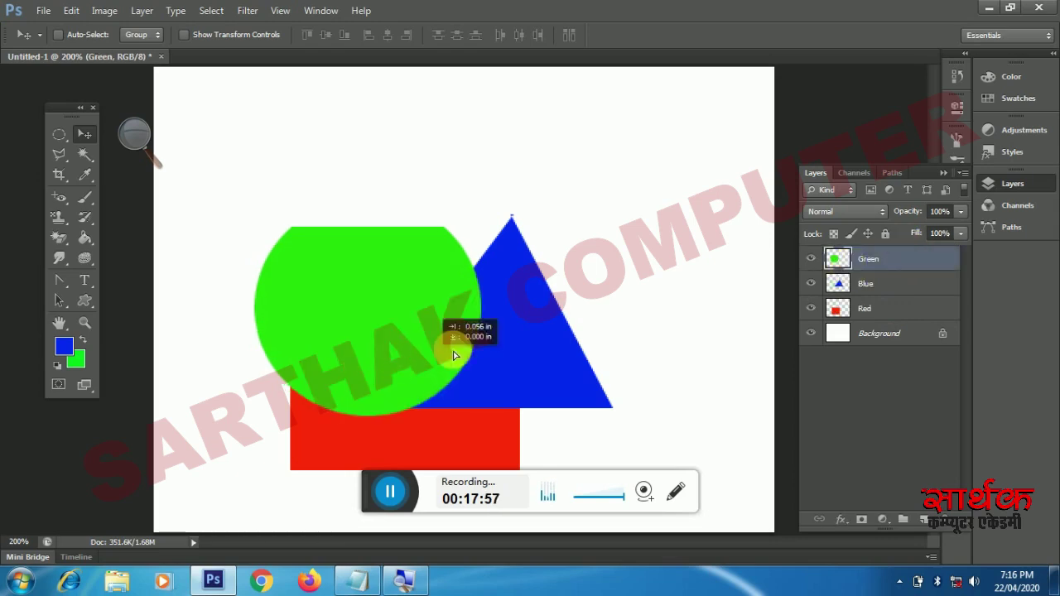
{"action": "mouse_move", "coordinate": [362, 373]}
{"action": "left_mouse_down"}
{"action": "mouse_move", "coordinate": [570, 370]}
{"action": "mouse_move", "coordinate": [482, 387]}
{"action": "left_mouse_up"}
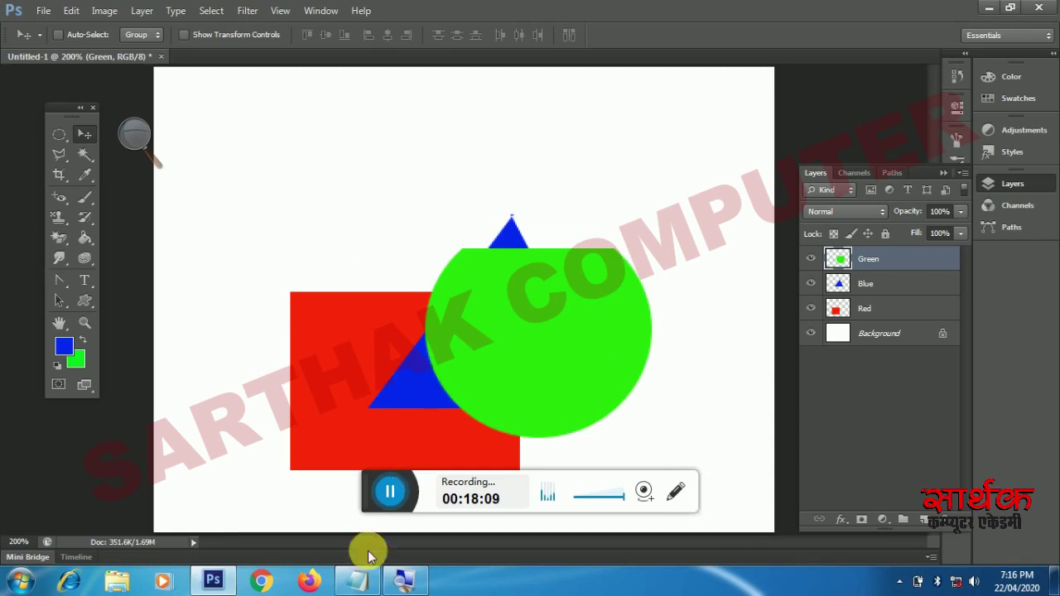
{"action": "left_click", "coordinate": [356, 578]}
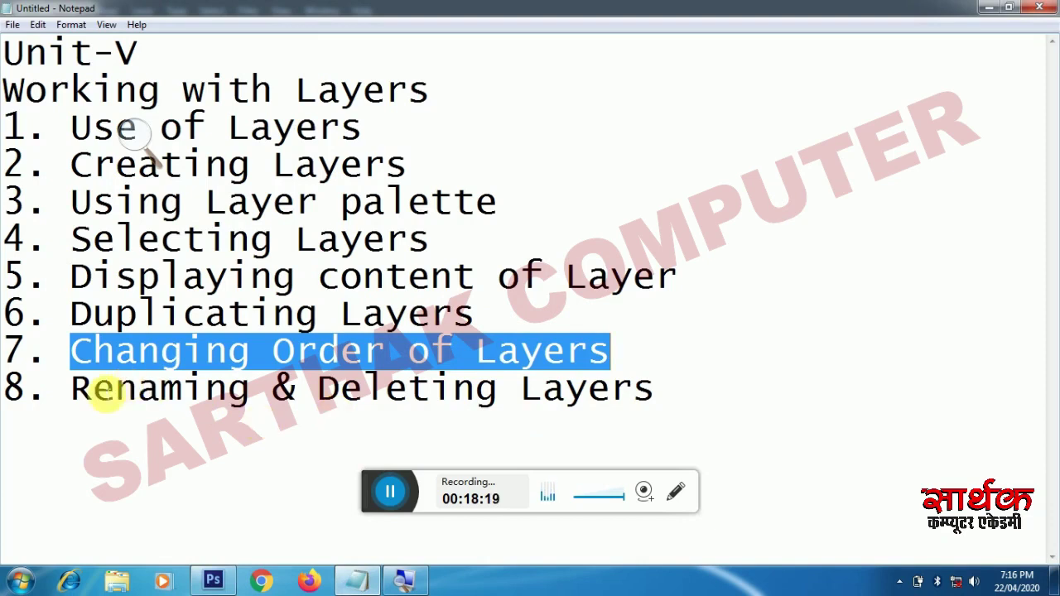
Step: Highlight 'Renaming' on line 8 of the Notepad outline and return to Photoshop
{"action": "left_click", "coordinate": [76, 390]}
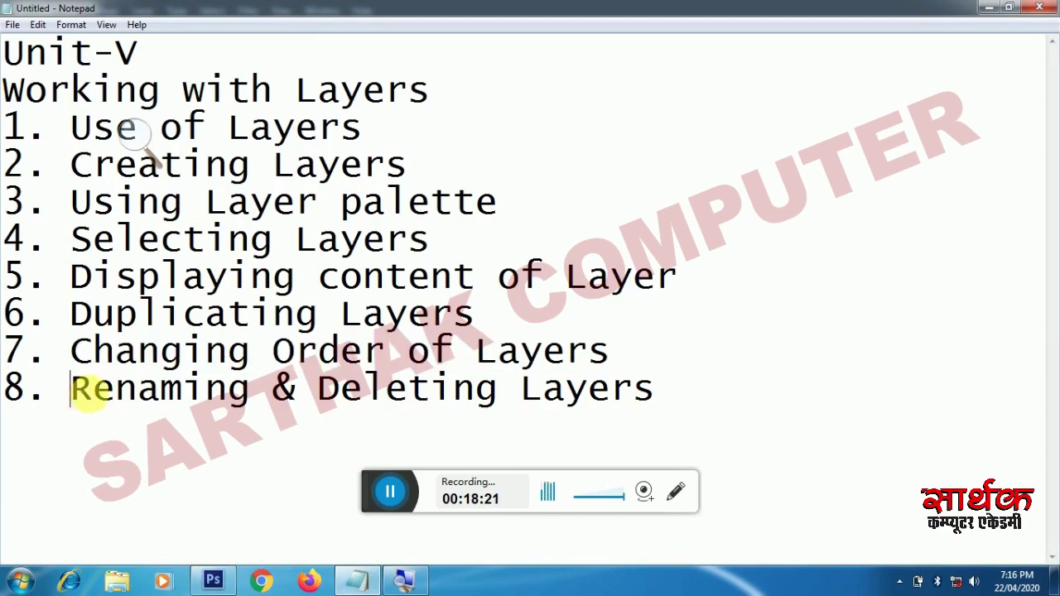
{"action": "left_click_drag", "start_coordinate": [89, 391], "coordinate": [259, 404]}
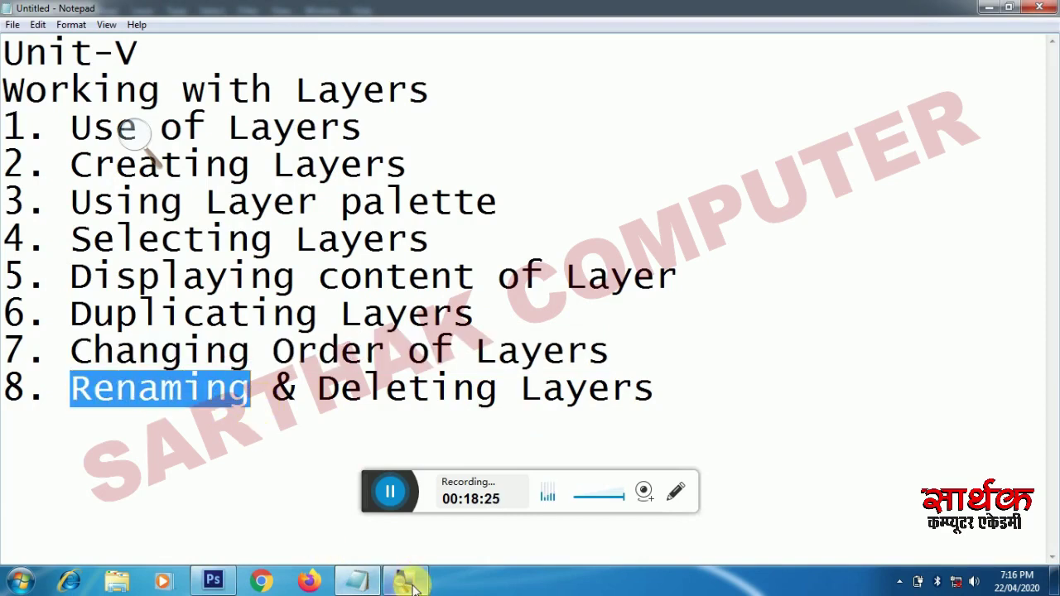
{"action": "left_click", "coordinate": [230, 582]}
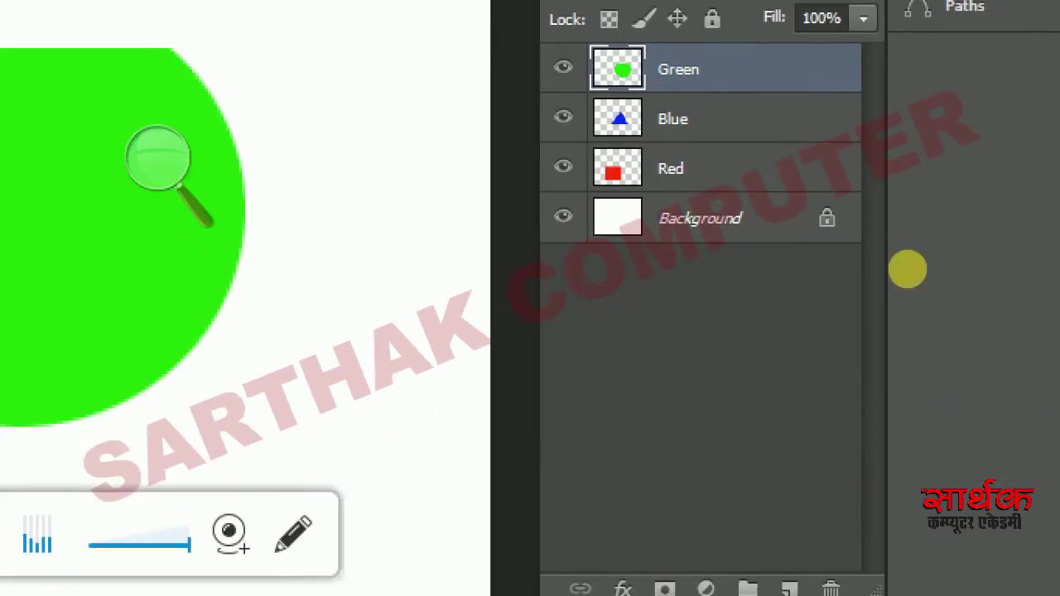
Step: Rename the Green layer to Circle
{"action": "right_click", "coordinate": [873, 255]}
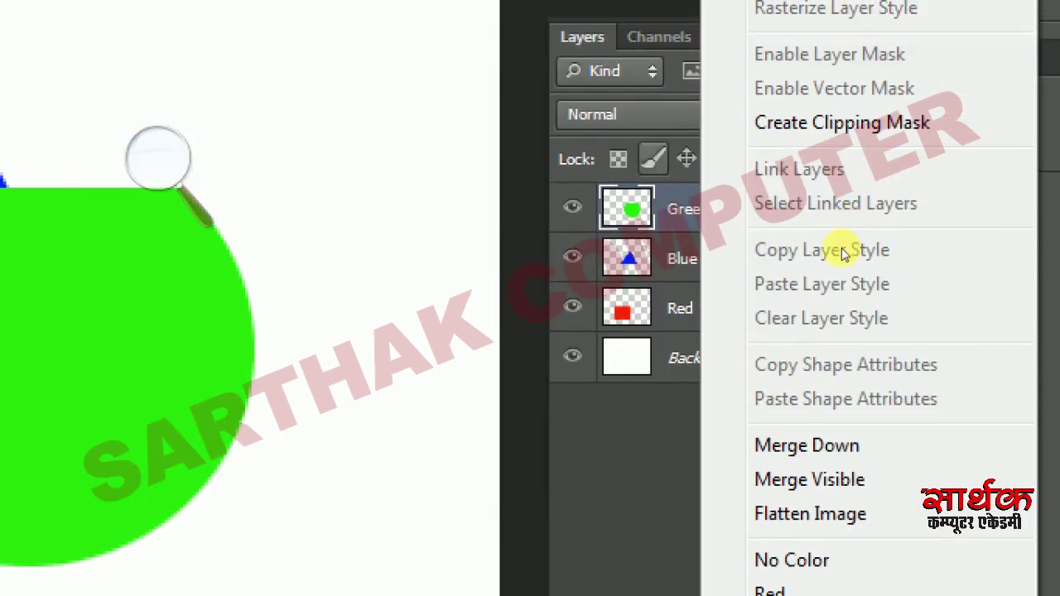
{"action": "key", "text": "Escape"}
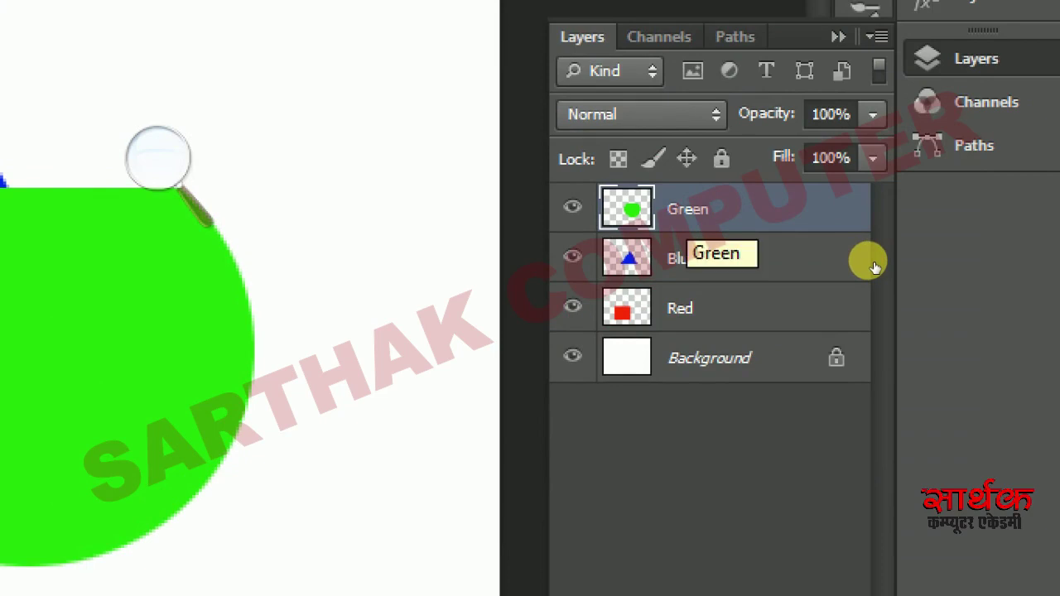
{"action": "left_click", "coordinate": [873, 262]}
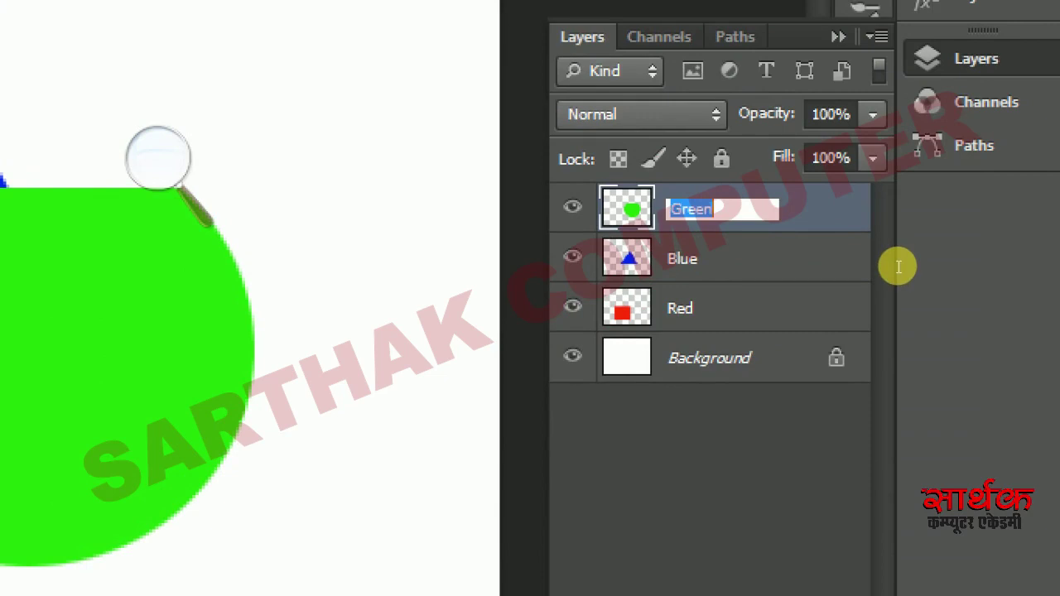
{"action": "type", "text": "Ci"}
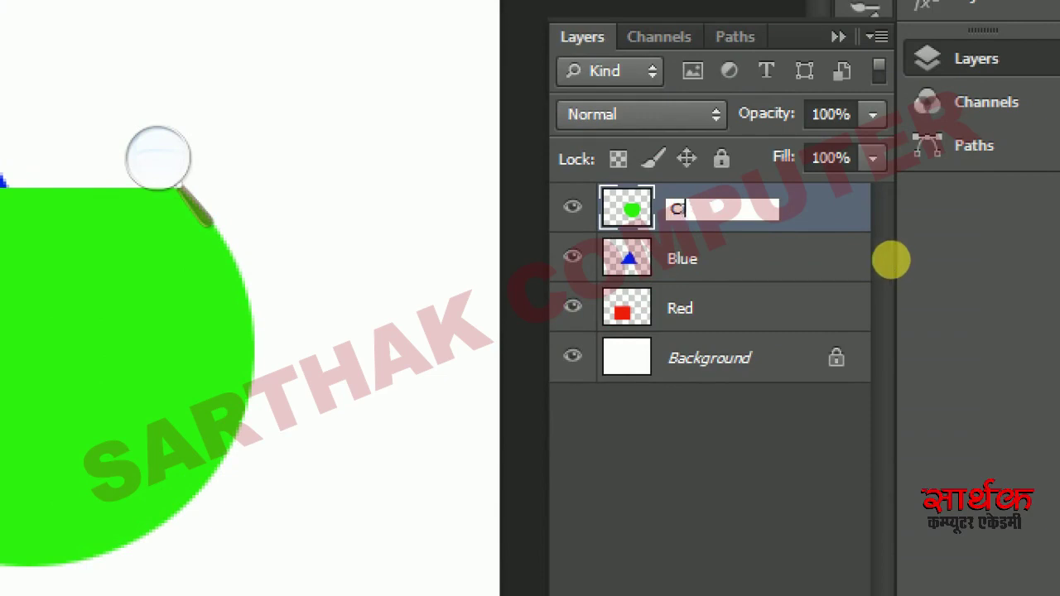
{"action": "type", "text": "rcle"}
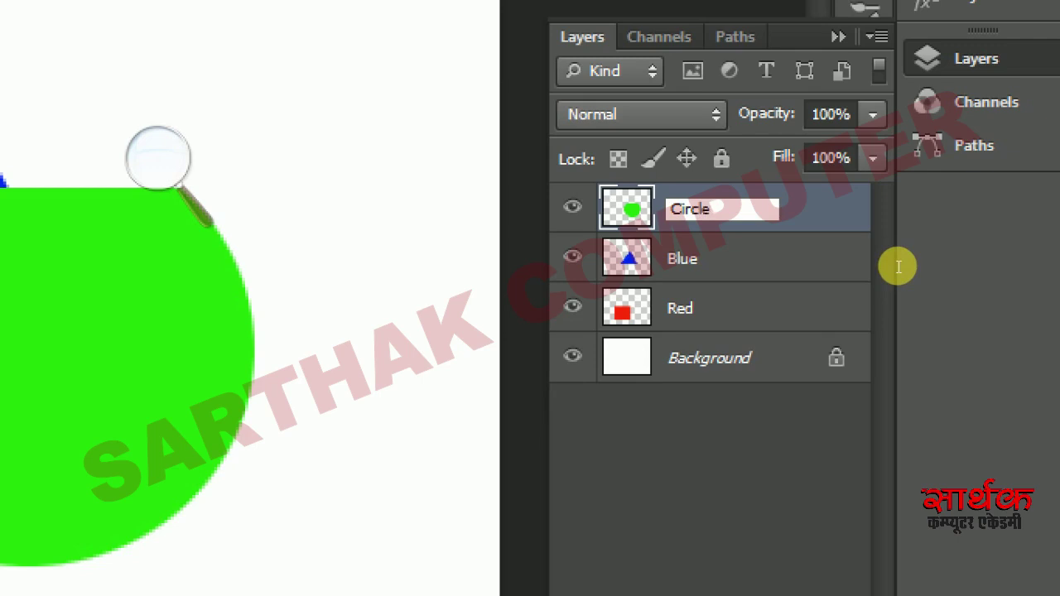
{"action": "key", "text": "Return"}
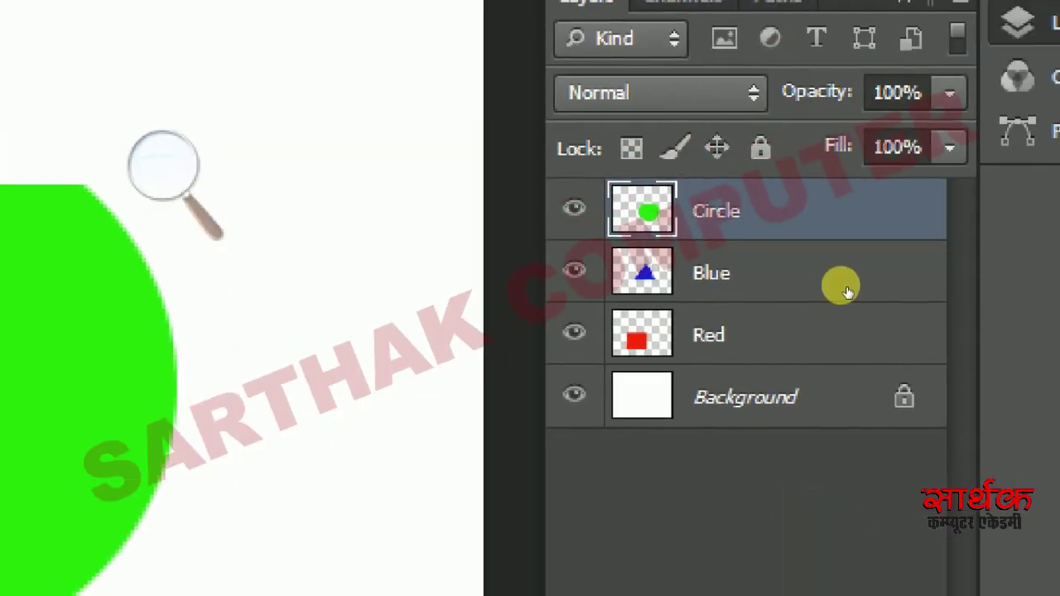
Step: Rename the Blue layer to Triangle
{"action": "double_click", "coordinate": [874, 288]}
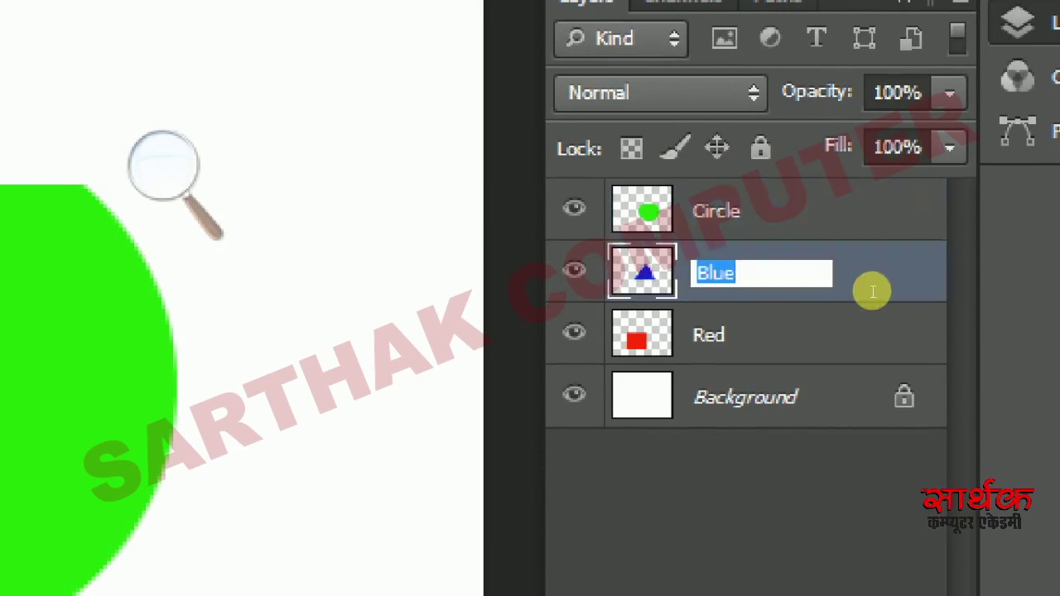
{"action": "type", "text": "Triang"}
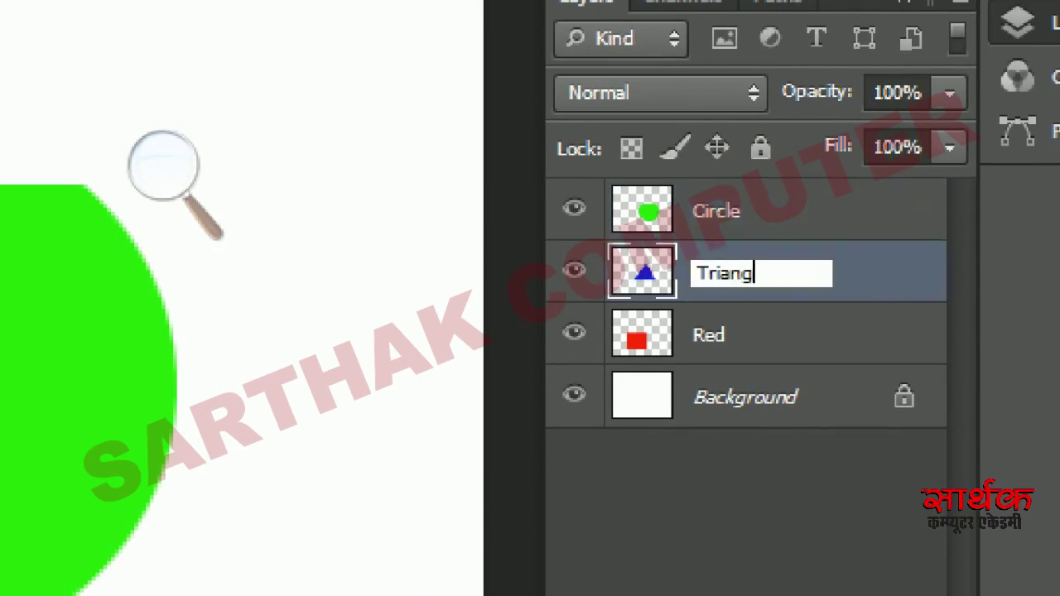
{"action": "type", "text": "le"}
{"action": "key", "text": "Return"}
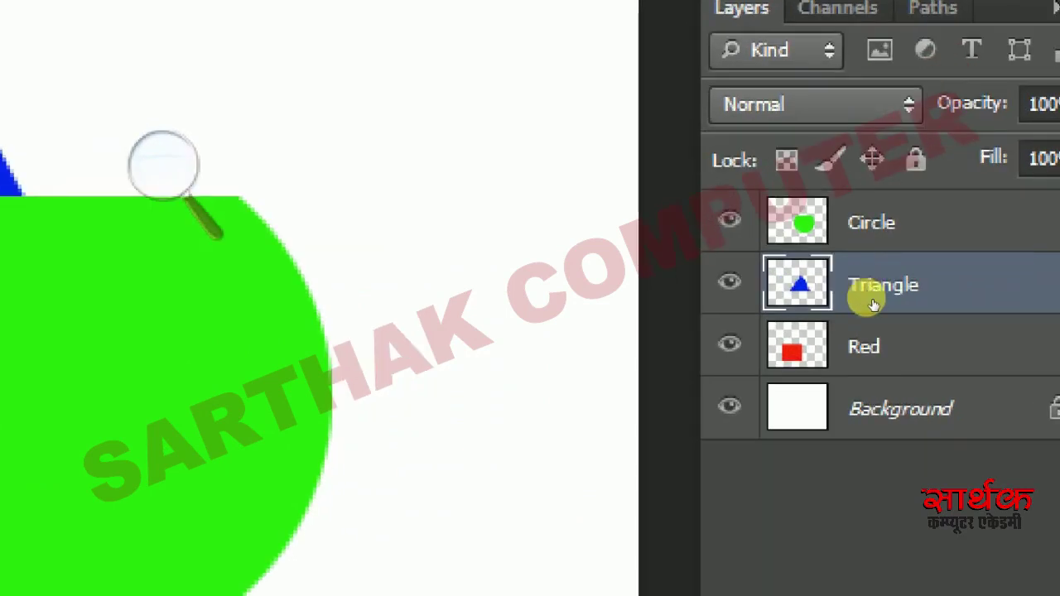
{"action": "left_click", "coordinate": [881, 316]}
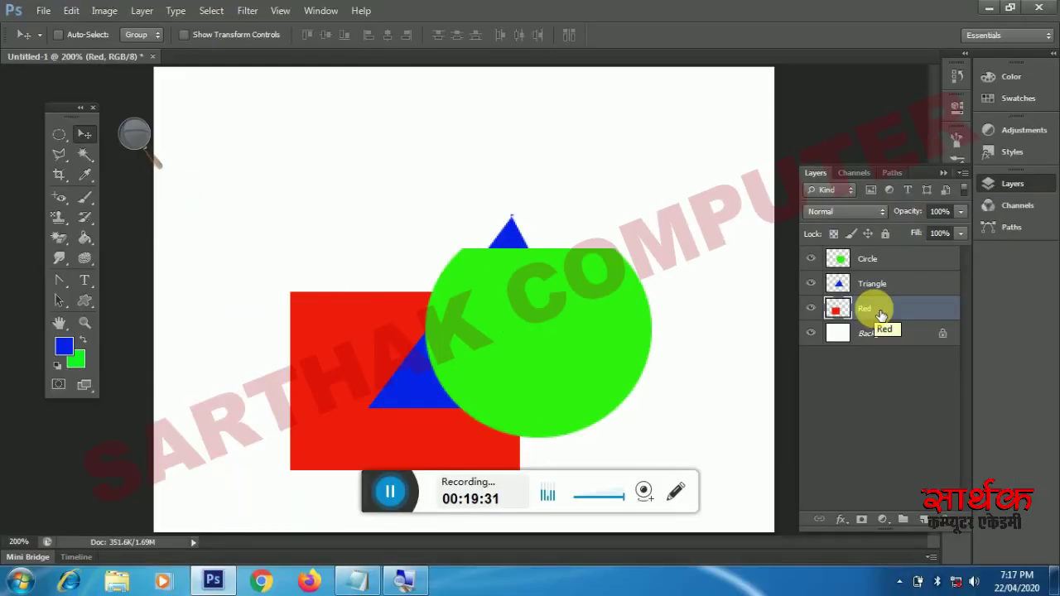
Step: Rename the Red layer to Rectangle through Layer > Rename Layer
{"action": "left_click", "coordinate": [152, 11]}
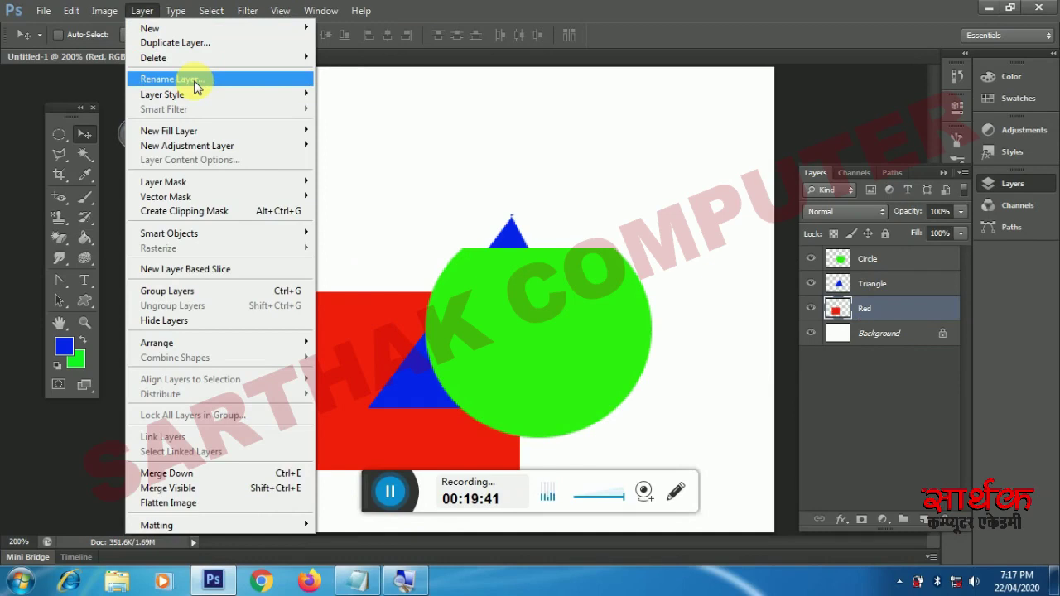
{"action": "left_click", "coordinate": [889, 304]}
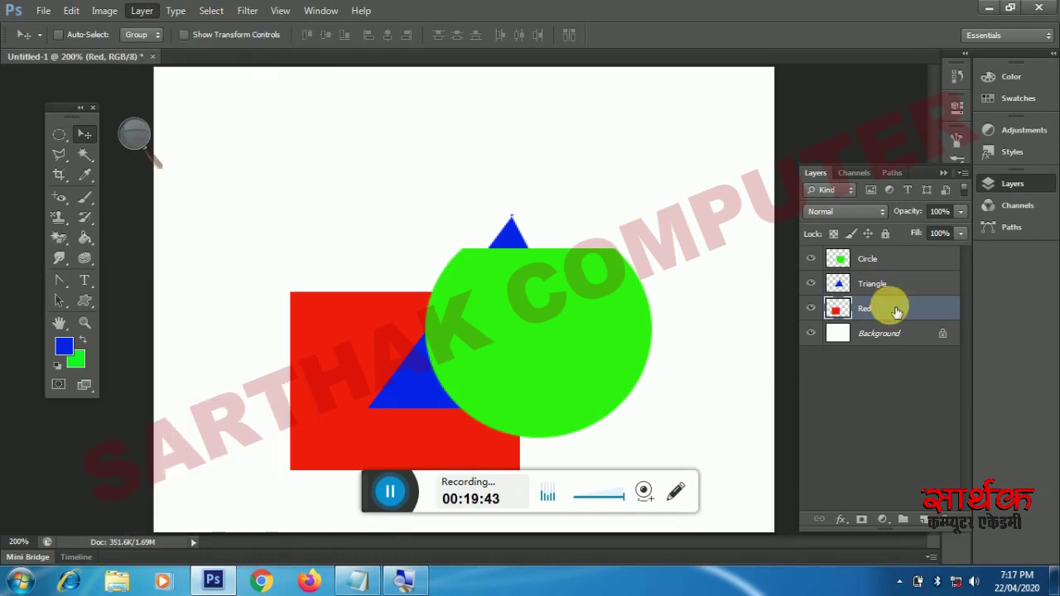
{"action": "left_click", "coordinate": [142, 11]}
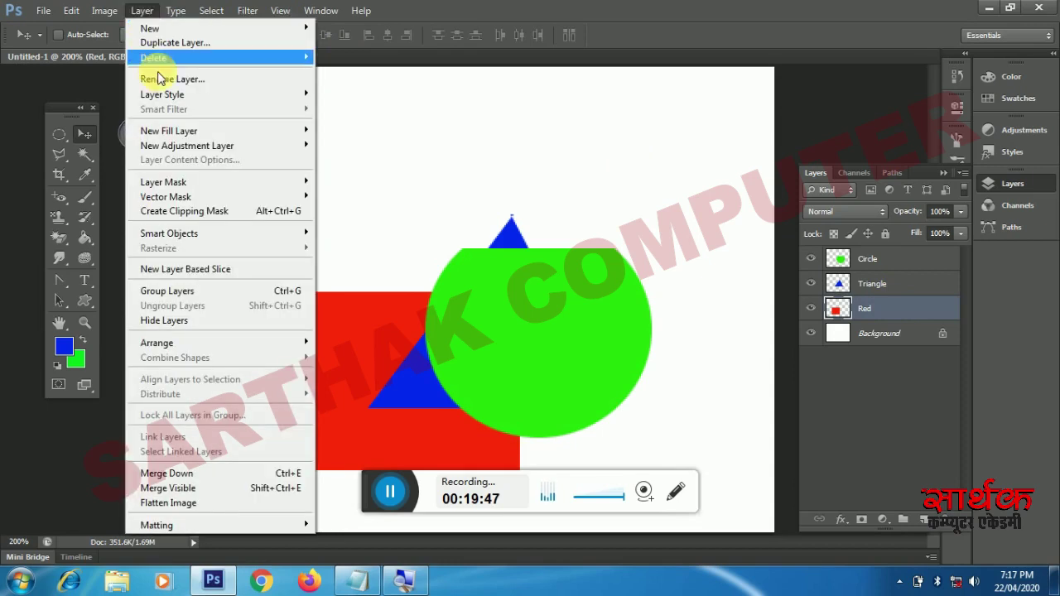
{"action": "left_click", "coordinate": [166, 79]}
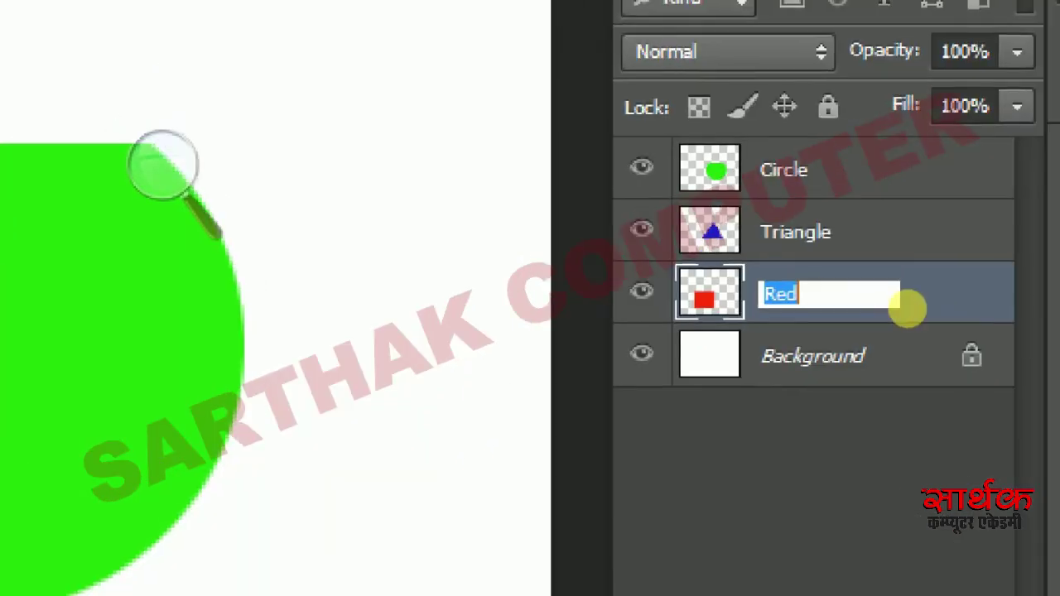
{"action": "type", "text": "Rec"}
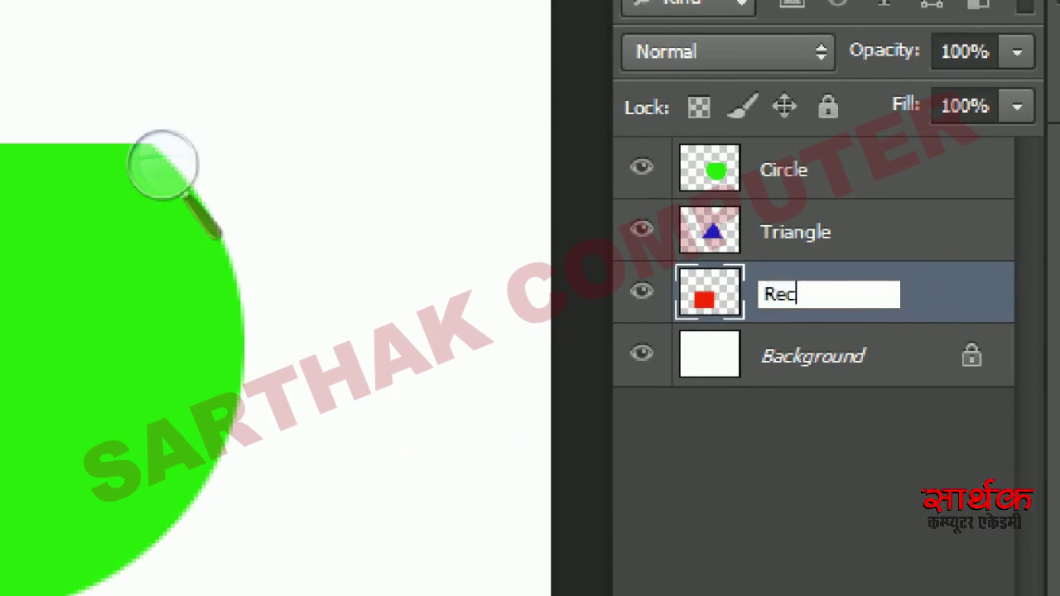
{"action": "type", "text": "tangle"}
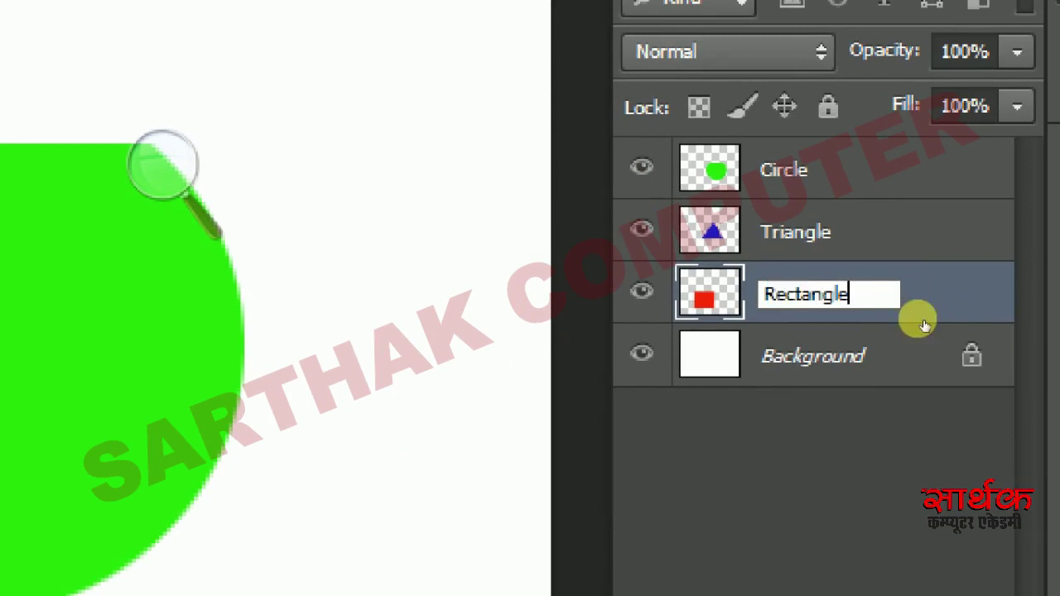
{"action": "key", "text": "Return"}
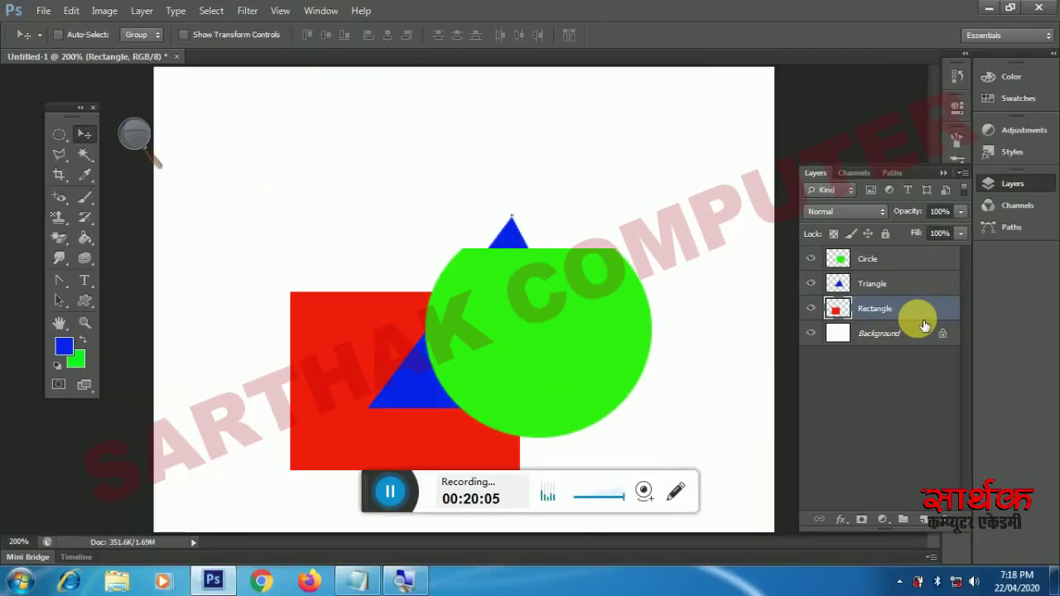
Step: Back in Notepad, select the eight topics from Use of Layers to Renaming & Deleting Layers
{"action": "key", "text": "alt+Tab"}
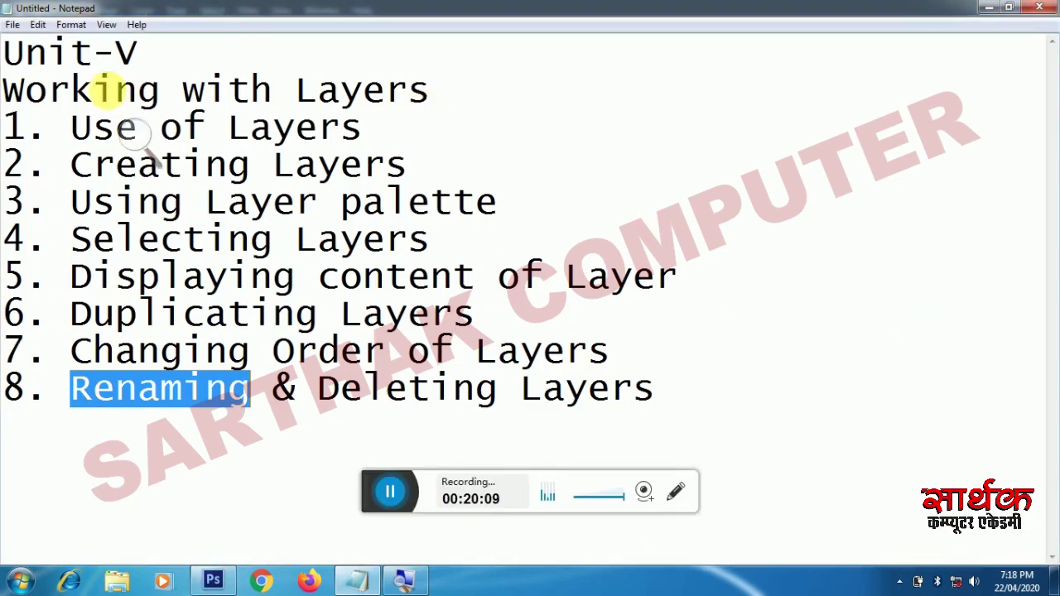
{"action": "mouse_move", "coordinate": [83, 126]}
{"action": "left_mouse_down"}
{"action": "mouse_move", "coordinate": [391, 133]}
{"action": "mouse_move", "coordinate": [515, 206]}
{"action": "mouse_move", "coordinate": [748, 315]}
{"action": "mouse_move", "coordinate": [748, 296]}
{"action": "mouse_move", "coordinate": [742, 342]}
{"action": "mouse_move", "coordinate": [407, 411]}
{"action": "mouse_move", "coordinate": [320, 403]}
{"action": "mouse_move", "coordinate": [300, 423]}
{"action": "mouse_move", "coordinate": [691, 407]}
{"action": "left_mouse_up"}
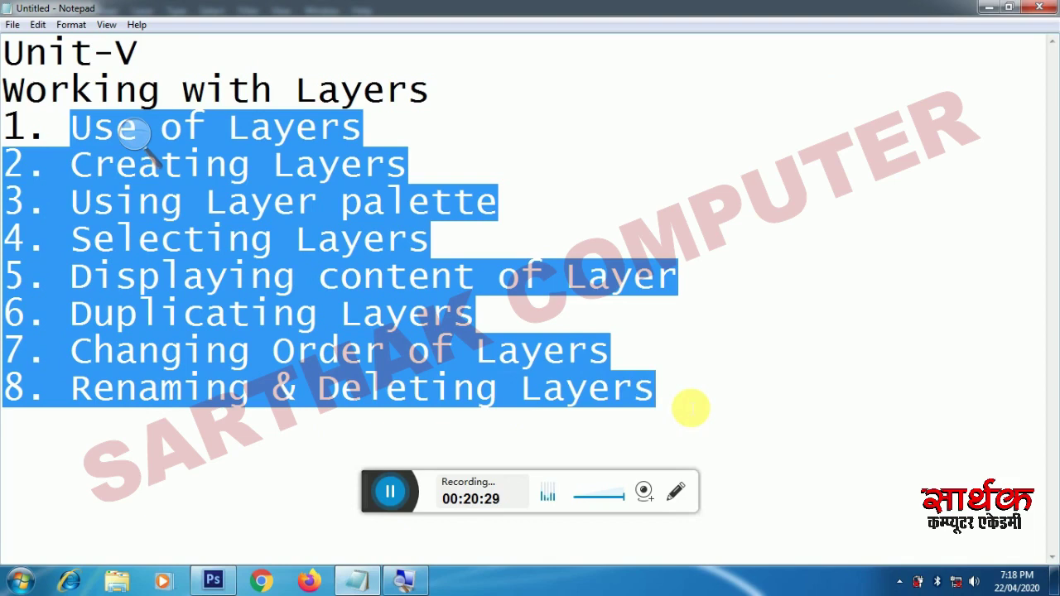